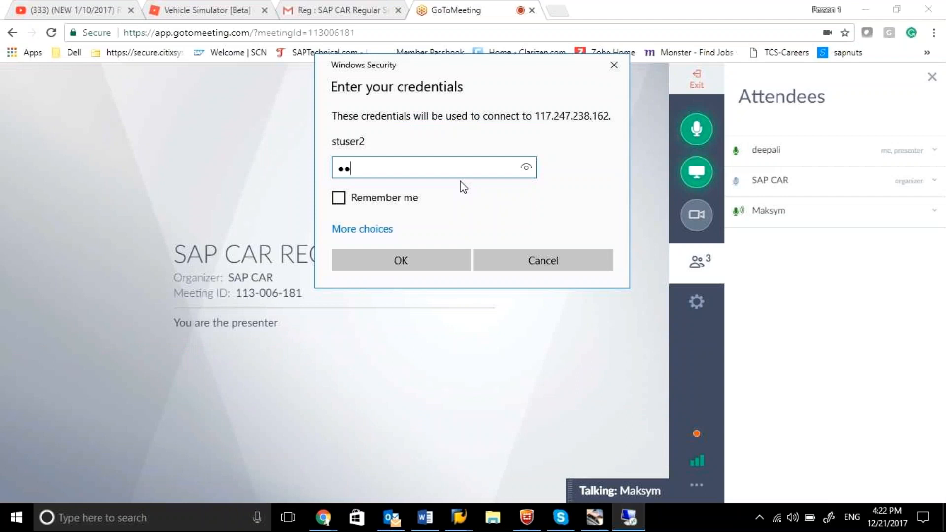
# Step: Enter the account password for stuser2 and connect to the remote desktop
pyautogui.click(427, 261)
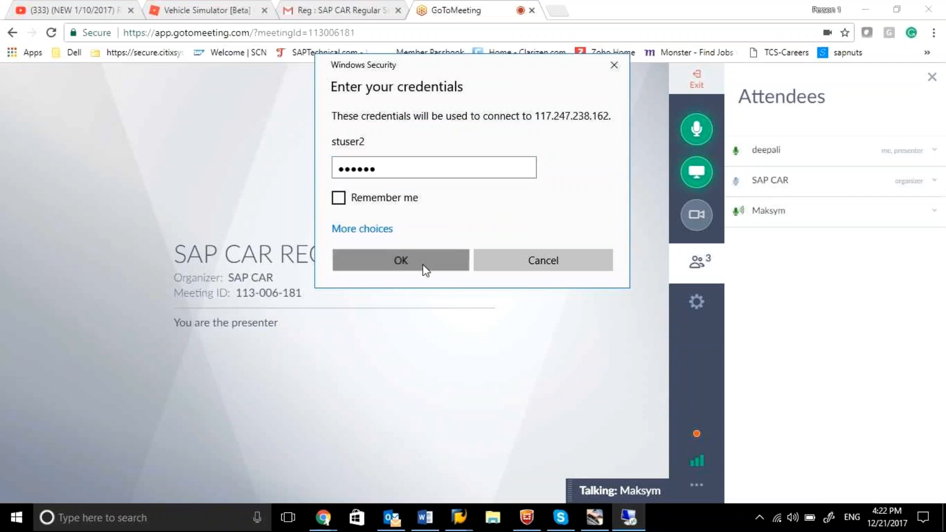
pyautogui.click(505, 291)
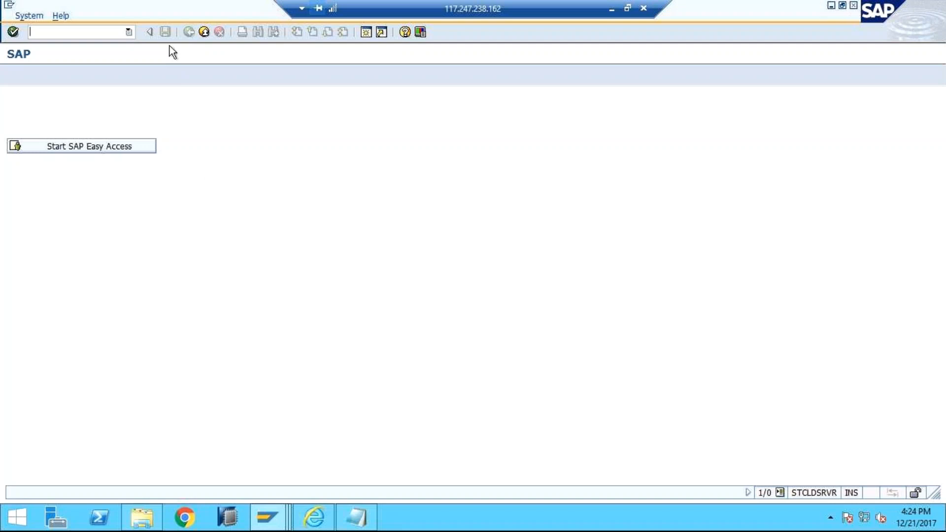
# Step: Leave the Display IMG screen and return to the SAP Easy Access menu
pyautogui.click(206, 34)
pyautogui.click(206, 35)
pyautogui.click(204, 32)
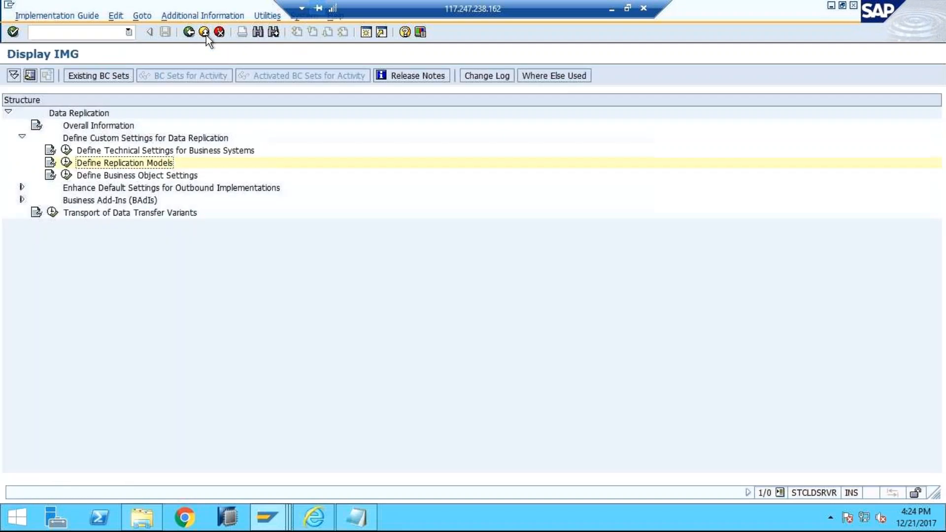
pyautogui.click(205, 33)
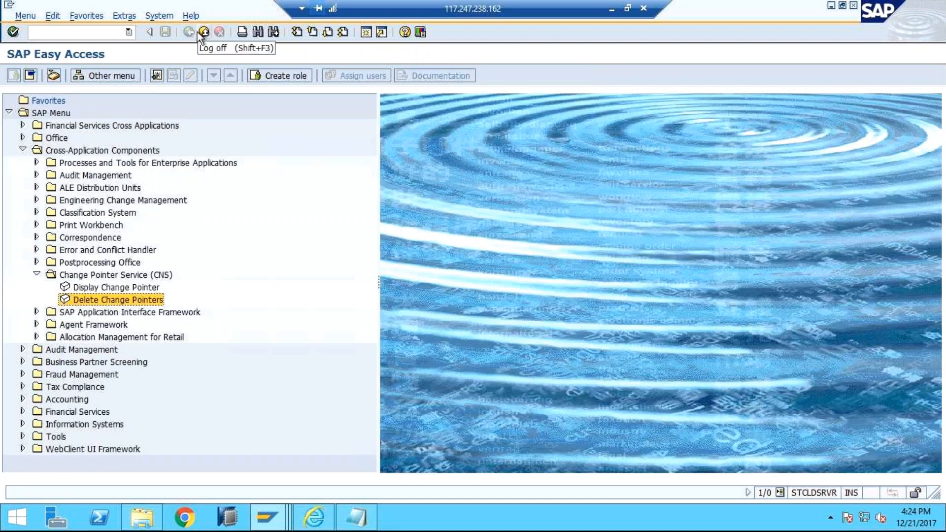
pyautogui.click(89, 35)
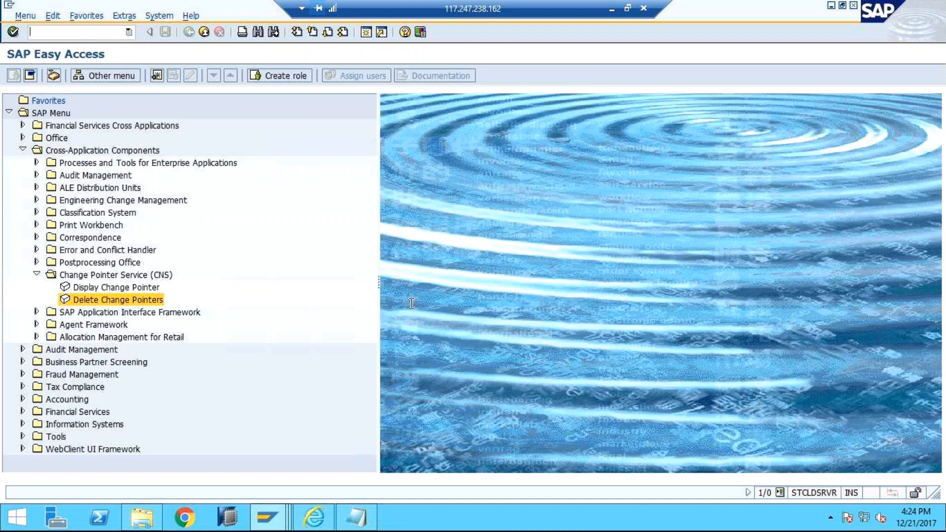
# Step: Close the "EDI: Logical Message Types" session window and switch to the other SAP Easy Access session
pyautogui.click(269, 517)
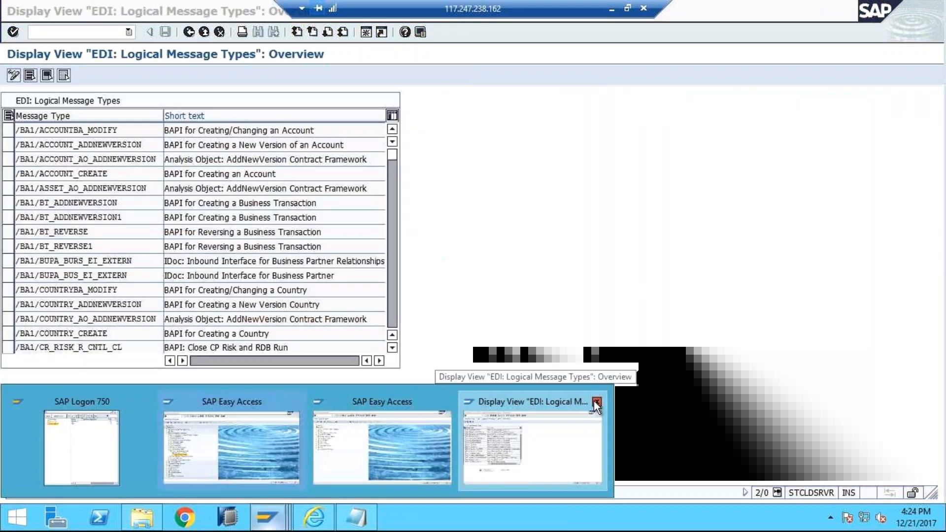
pyautogui.click(594, 400)
pyautogui.moveTo(427, 412)
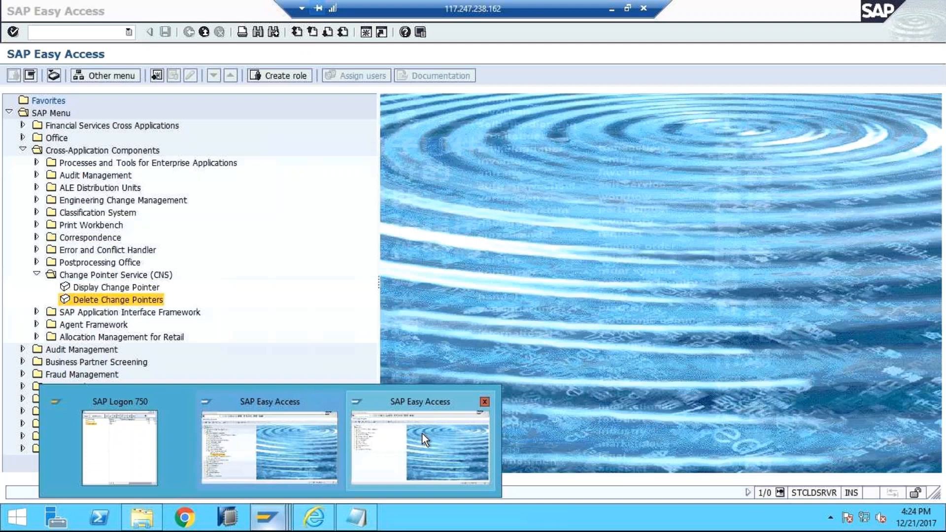
pyautogui.click(421, 434)
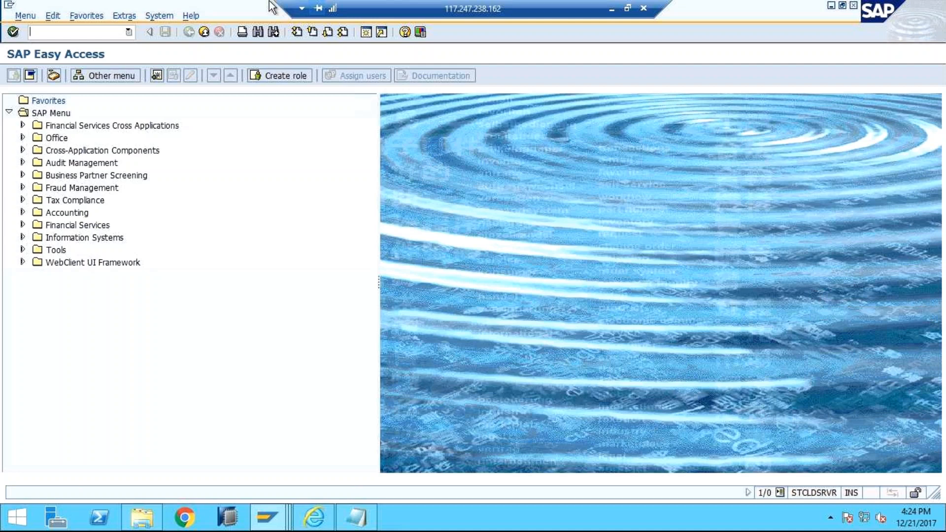
# Step: Run transaction spro and display the SAP Reference IMG
pyautogui.write('spro')
pyautogui.press('Return')
pyautogui.click(78, 76)
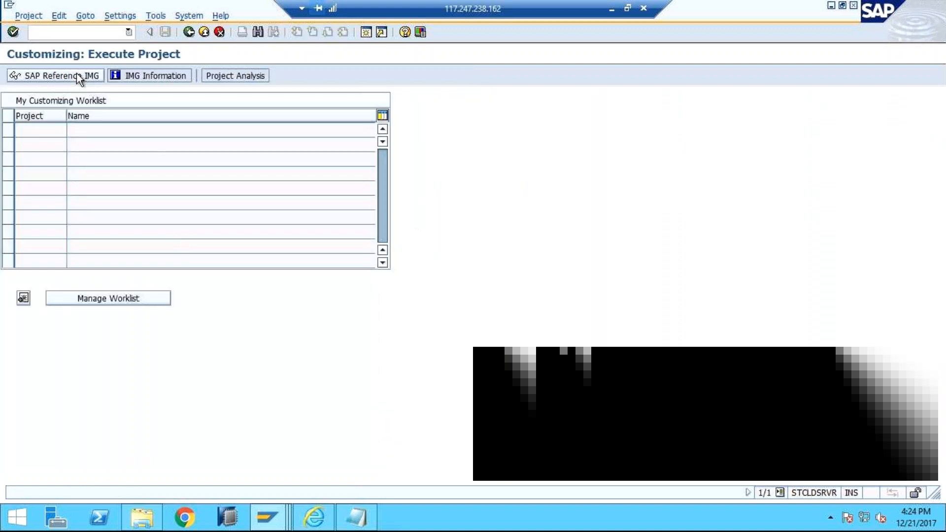
# Step: Collapse Cross-Application Components, expand SAP Customer Activity Repository and select Omnichannel Article Availability and Sourcing (OAA)
pyautogui.click(22, 150)
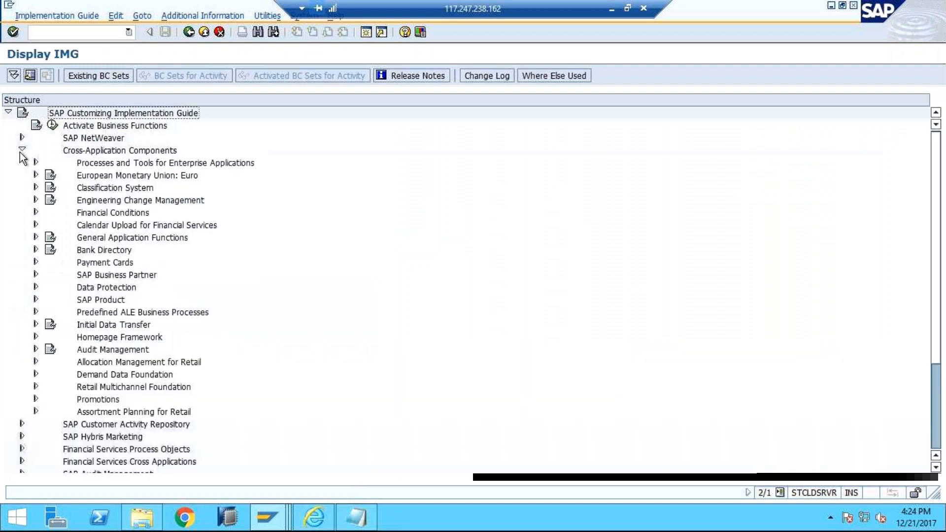
pyautogui.click(21, 150)
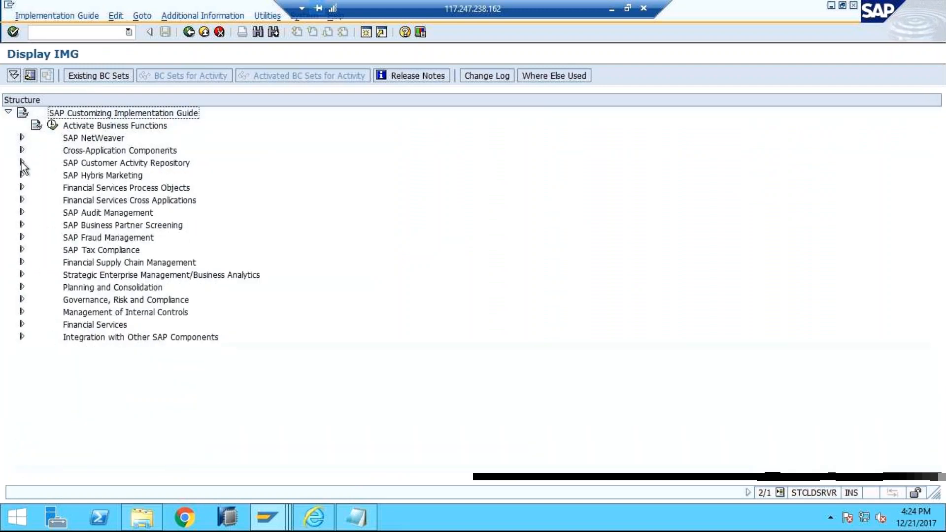
pyautogui.click(21, 162)
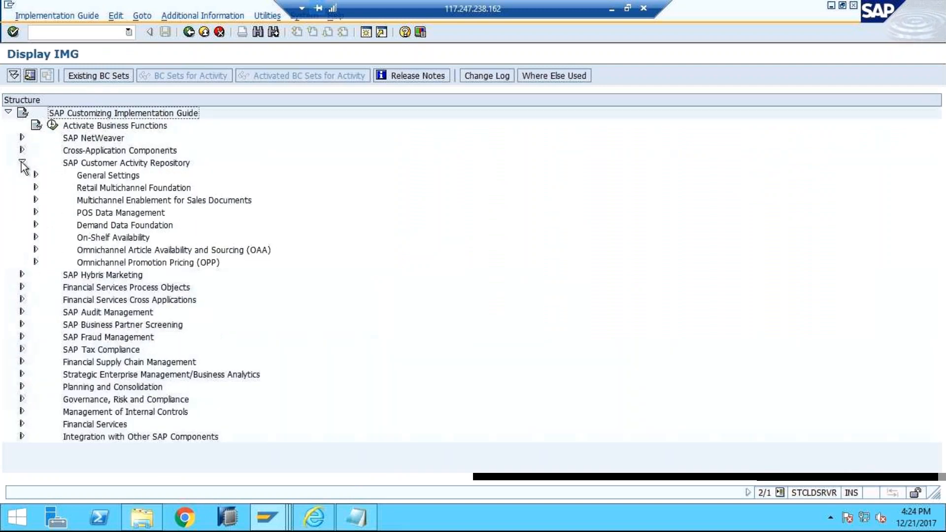
pyautogui.click(94, 251)
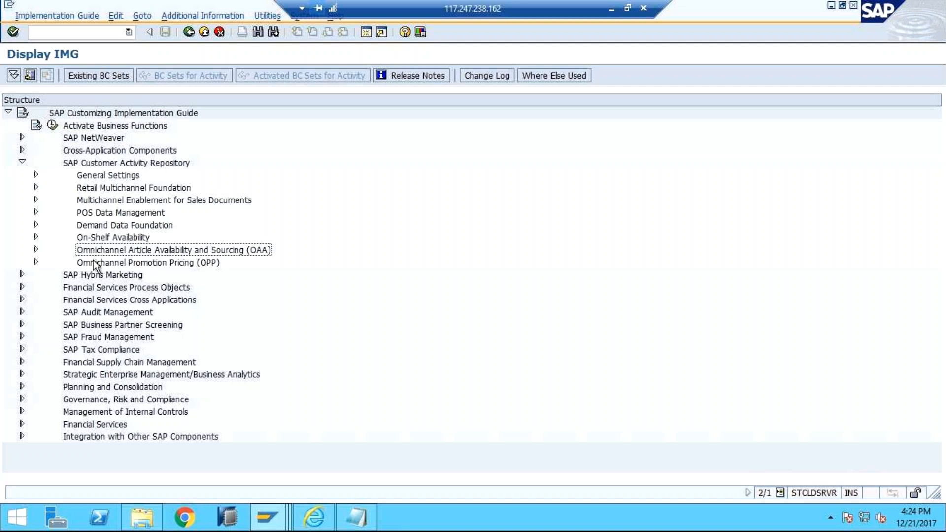
pyautogui.click(97, 267)
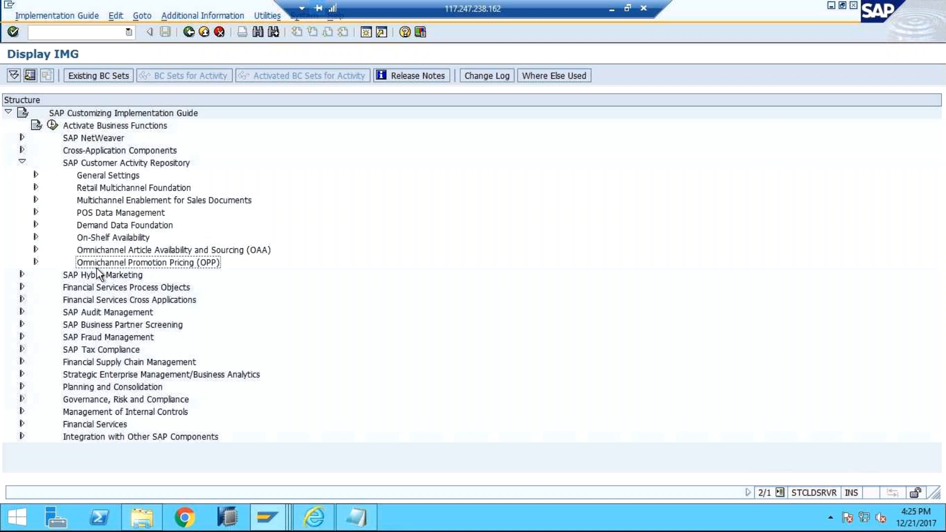
pyautogui.click(180, 252)
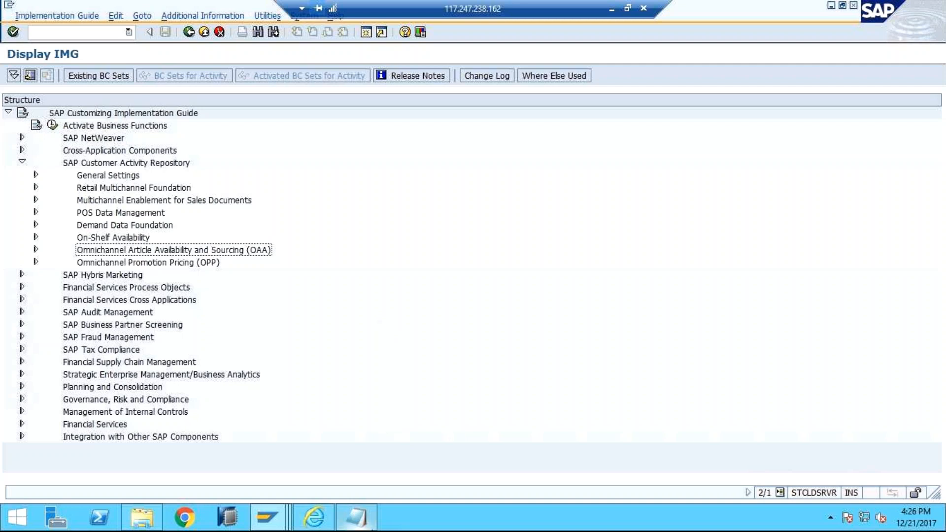
# Step: Switch to the open Notepad notes and insert blank lines above the "DDF DATA" line
pyautogui.click(355, 517)
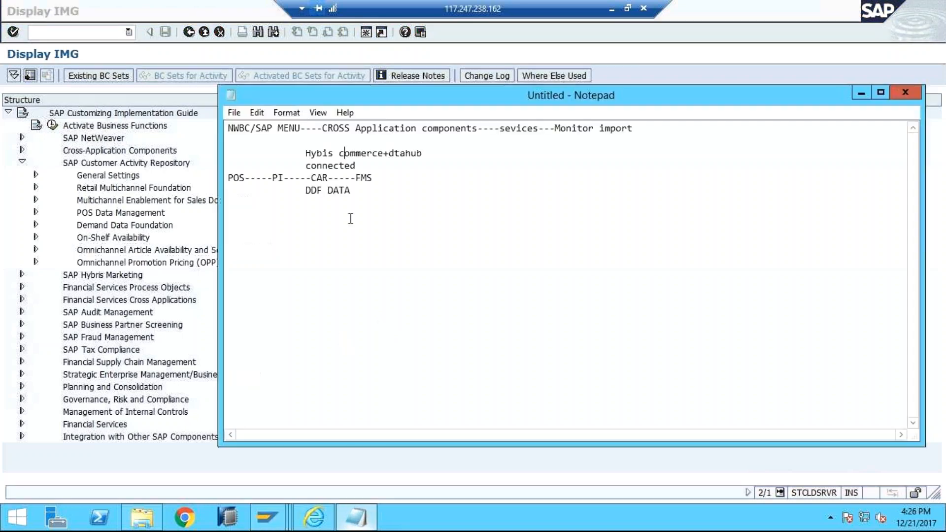
pyautogui.click(238, 111)
pyautogui.click(405, 176)
pyautogui.press('Return')
pyautogui.press('Return')
pyautogui.press('Return')
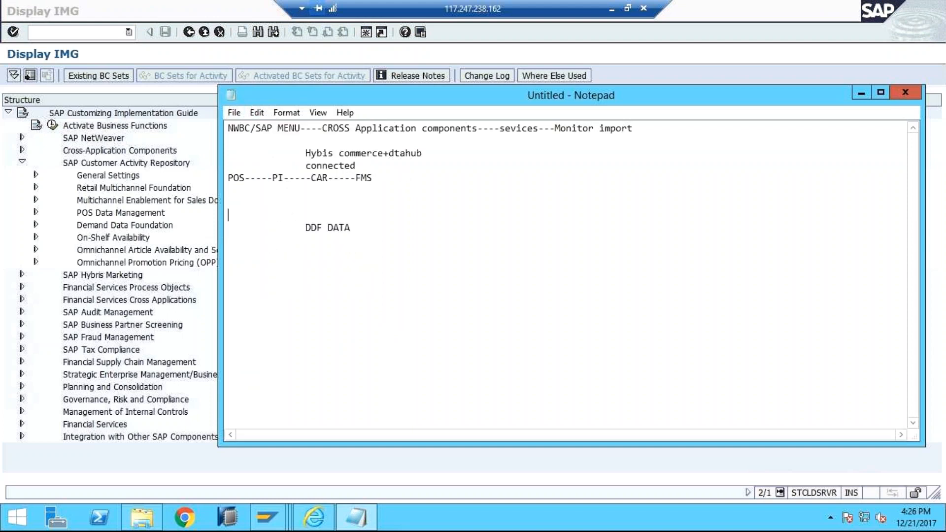
pyautogui.press('Down')
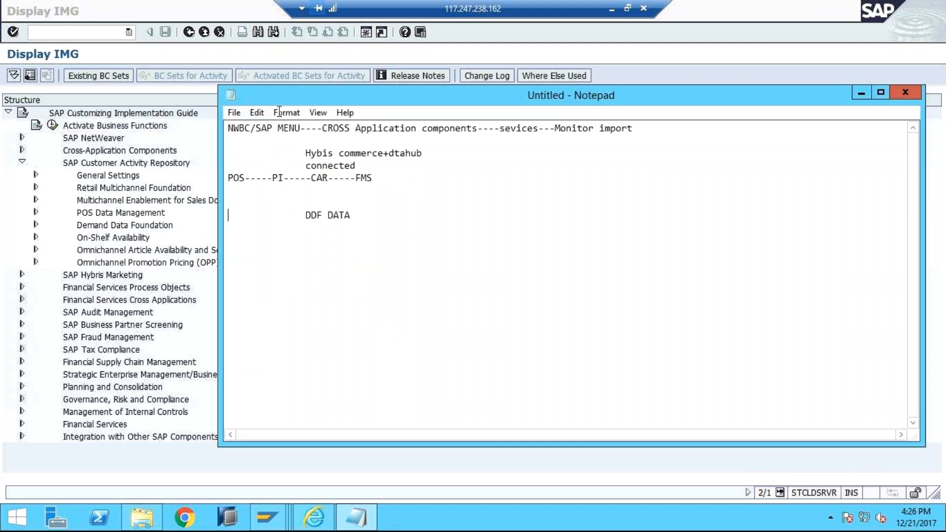
# Step: Start a new blank Notepad document, discarding the unsaved changes to the existing notes
pyautogui.click(234, 113)
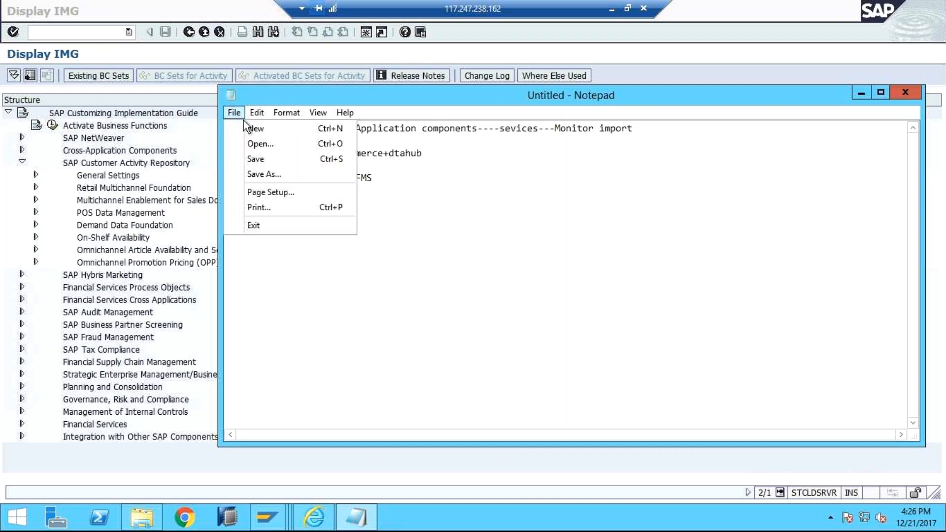
pyautogui.click(248, 128)
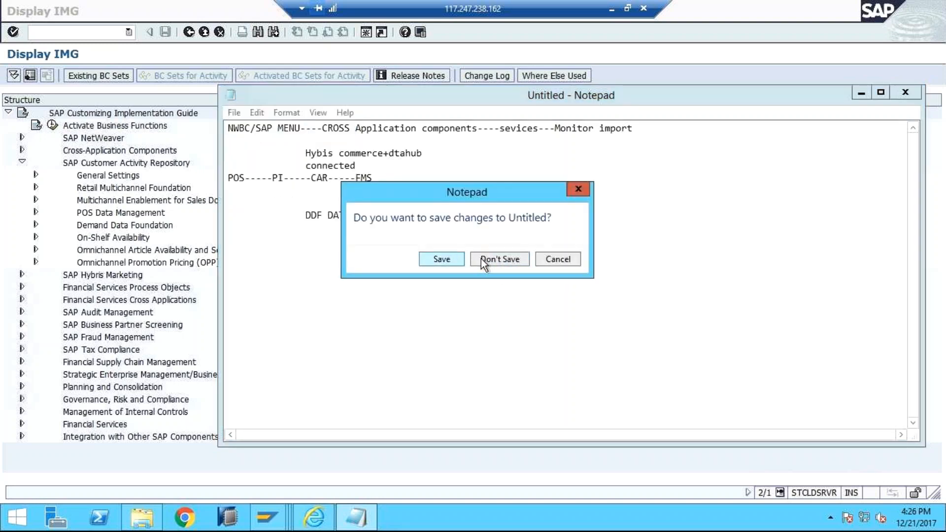
pyautogui.click(481, 259)
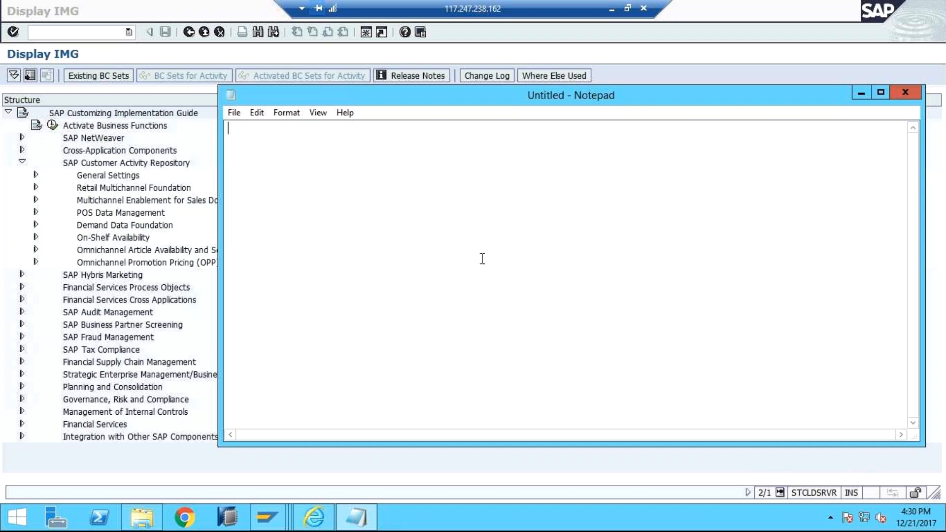
# Step: Minimize the remote session, switch to the Word document on Omnichannel Article Availability and Sourcing, and view its SAP Hybris Commerce architecture diagram
pyautogui.click(613, 10)
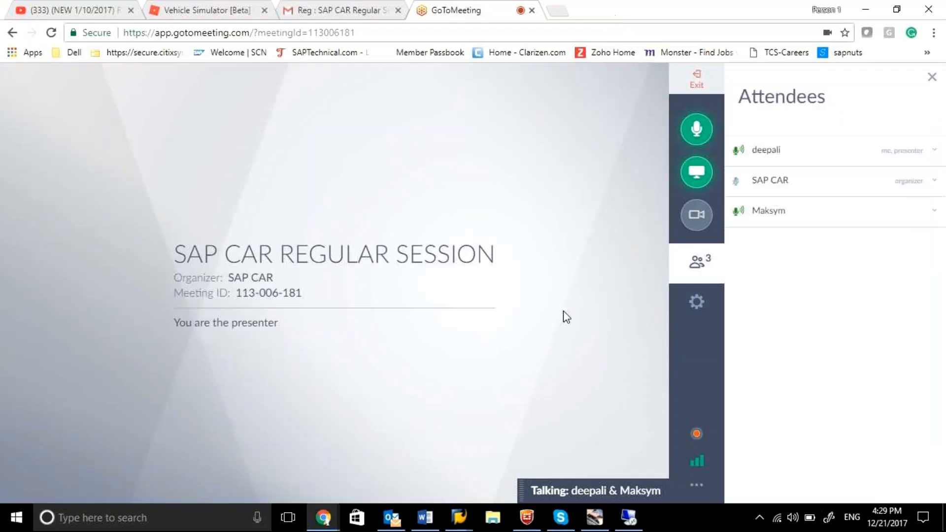
pyautogui.click(424, 518)
pyautogui.moveTo(942, 183); pyautogui.dragTo(941, 198)
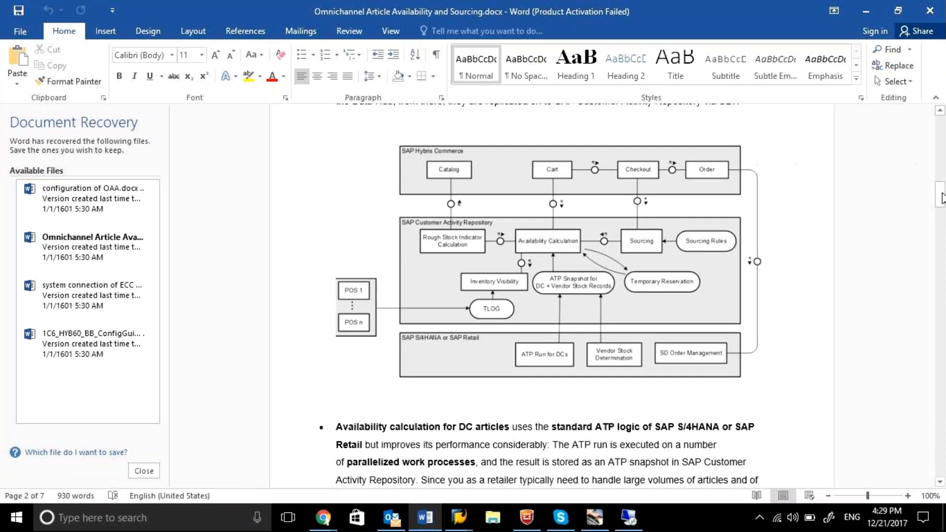
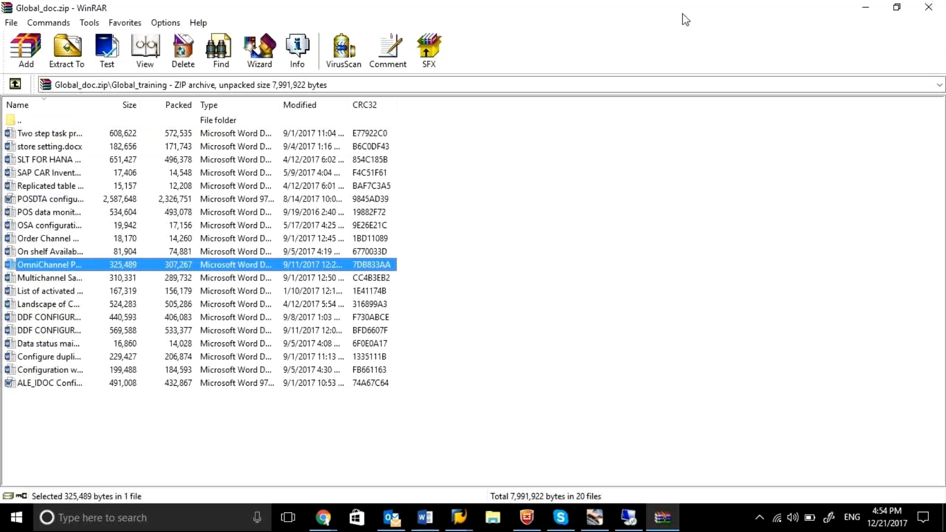
# Step: Look through the training documents in the Global_doc.zip archive and the Global_training desktop folder, closing both
pyautogui.click(868, 7)
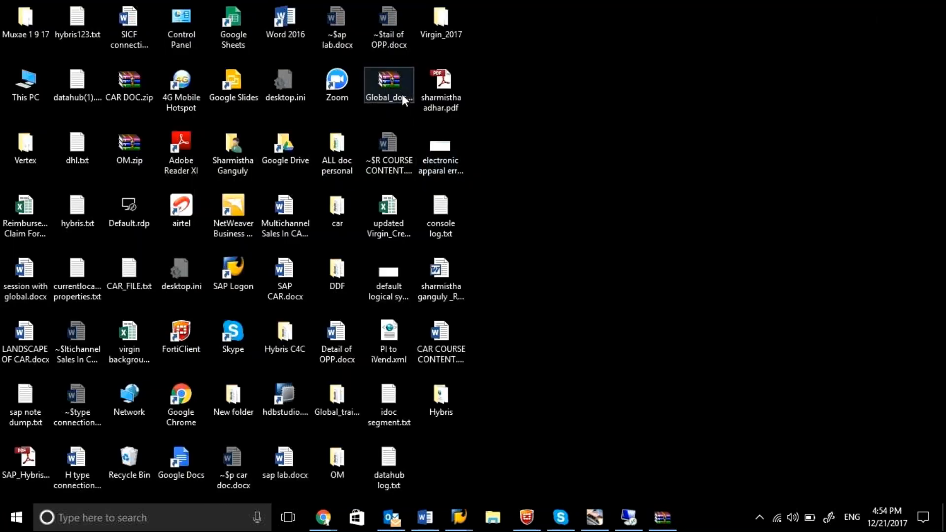
pyautogui.doubleClick(402, 92)
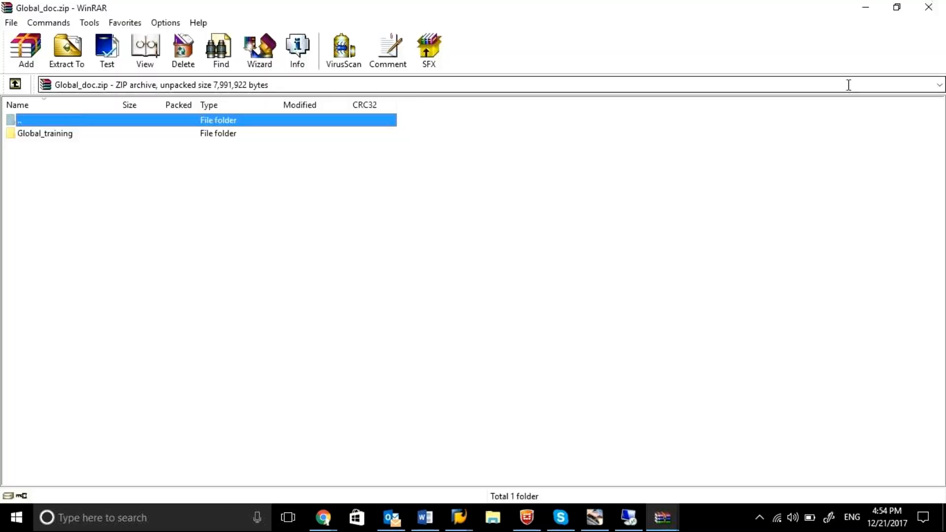
pyautogui.click(931, 9)
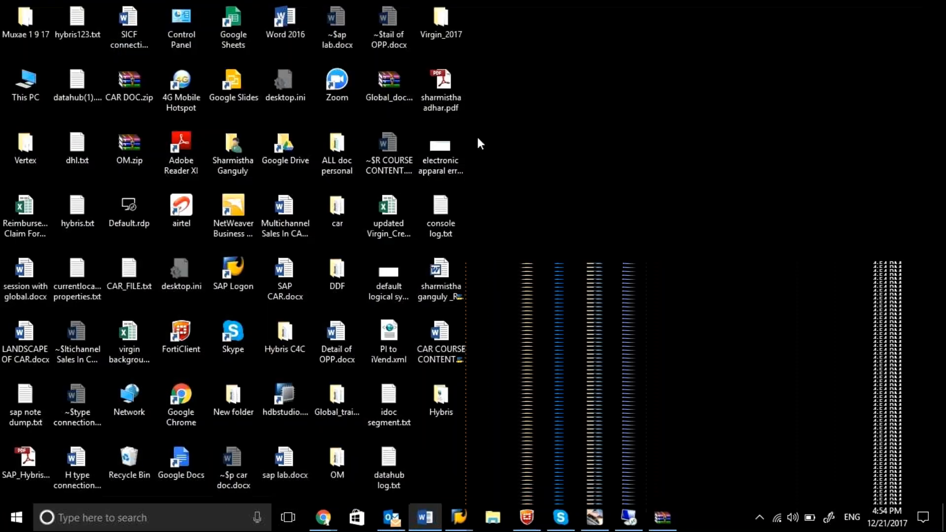
pyautogui.doubleClick(388, 82)
pyautogui.doubleClick(132, 134)
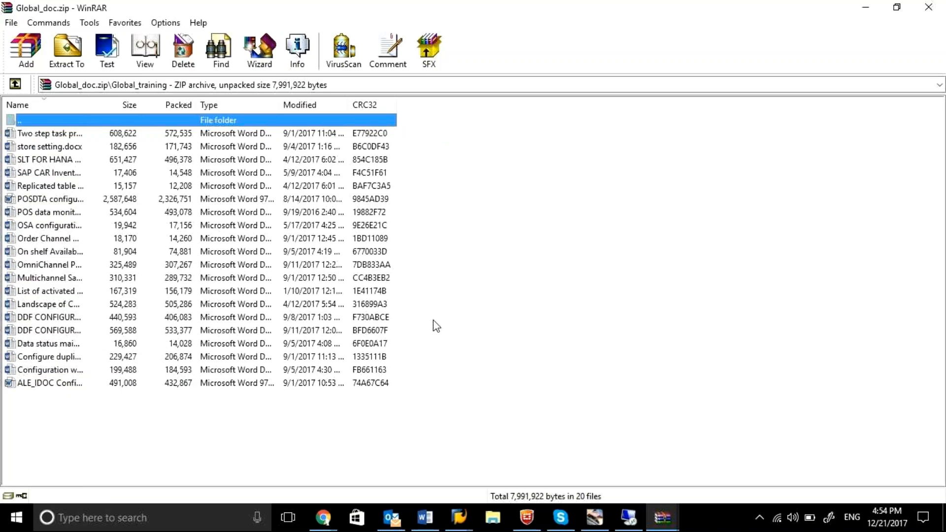
pyautogui.click(931, 8)
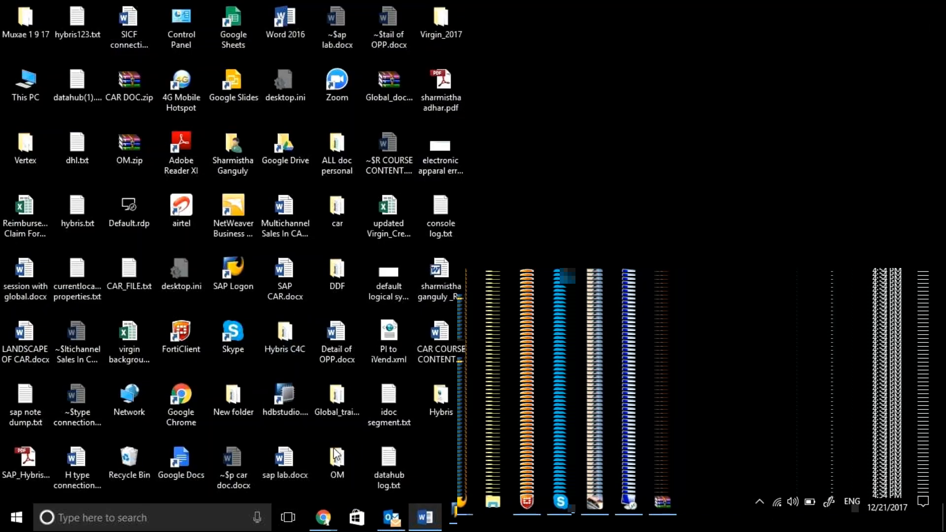
pyautogui.doubleClick(344, 392)
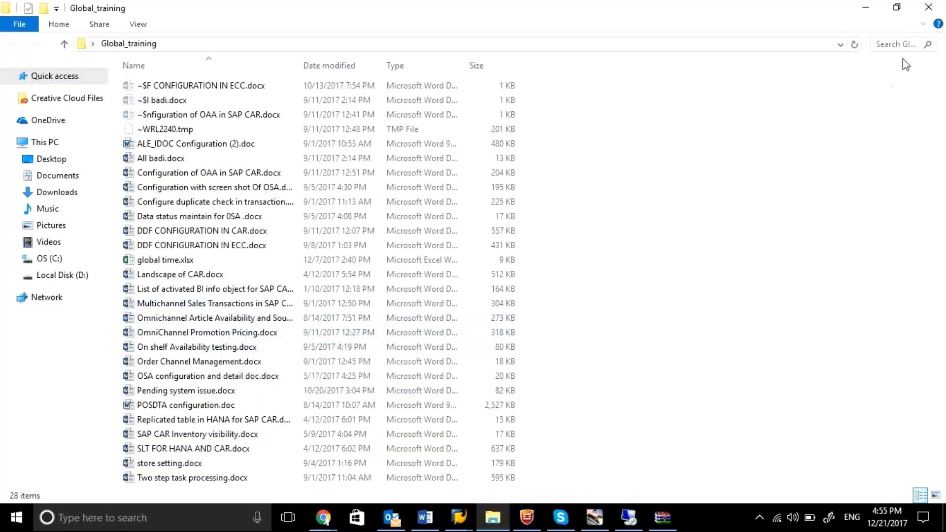
pyautogui.click(929, 8)
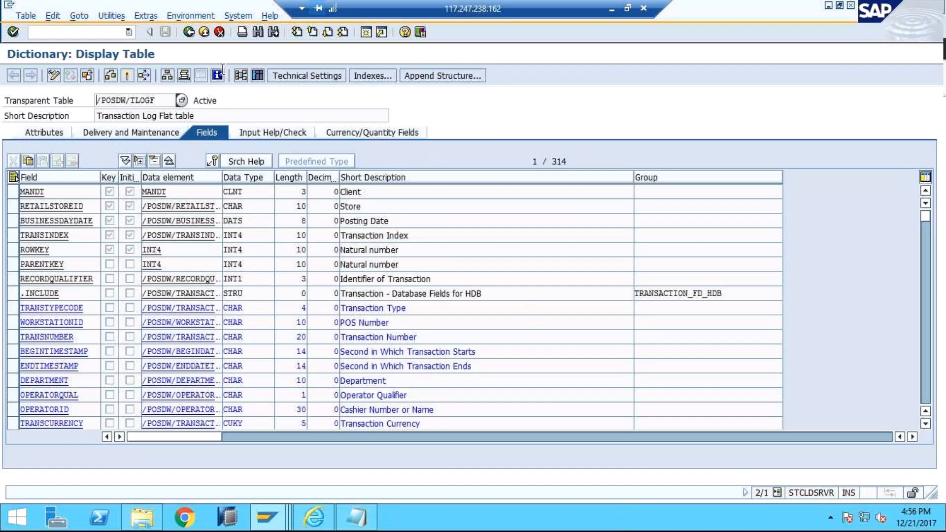
# Step: Switch to the Display IMG session, expand OAA Profile Mode under Omnichannel Article Availability and Sourcing (OAA), and open Define Sourcing Strategies
pyautogui.click(276, 515)
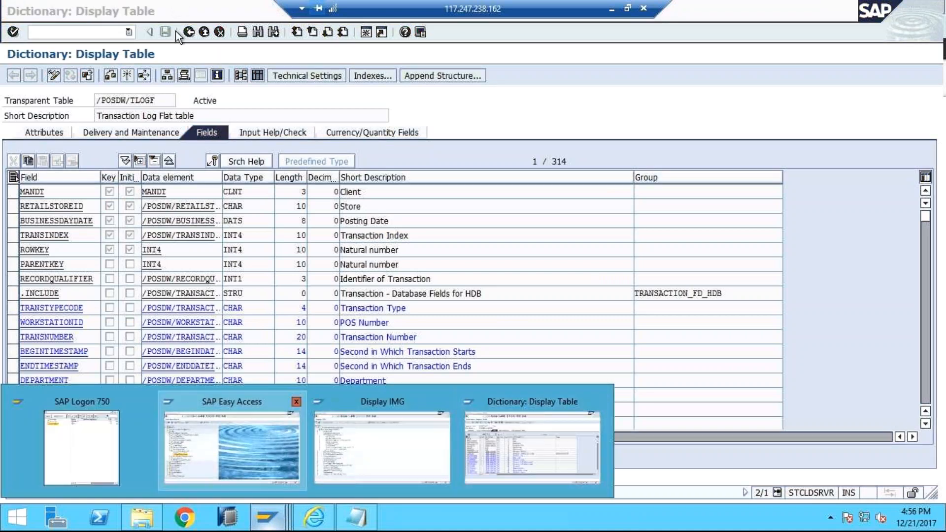
pyautogui.click(348, 434)
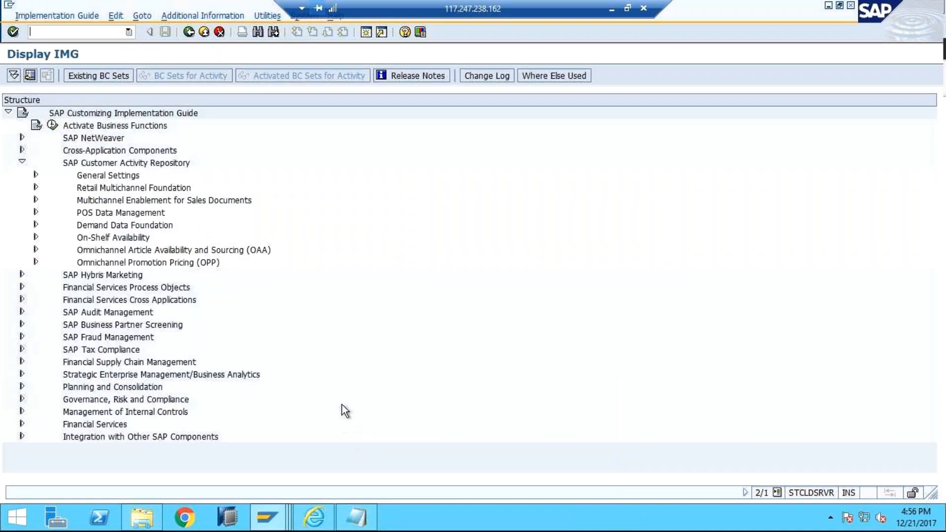
pyautogui.click(35, 250)
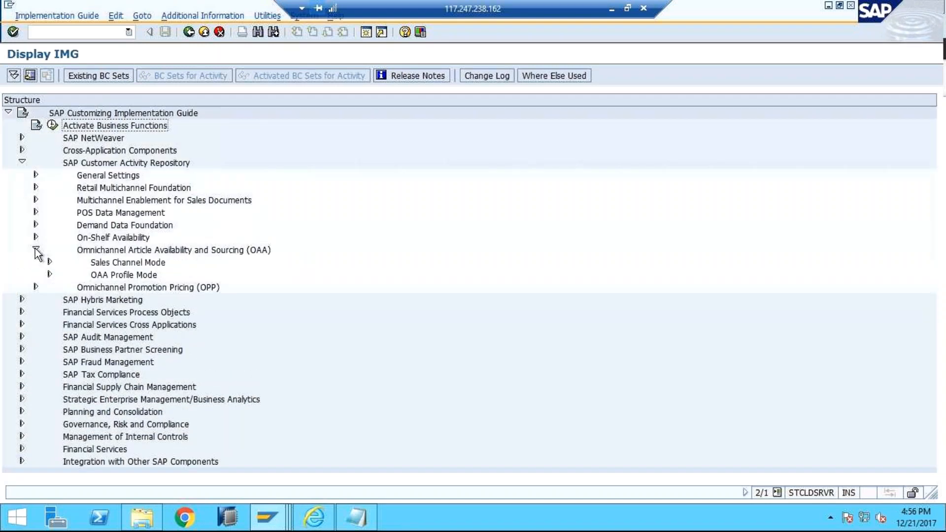
pyautogui.click(49, 275)
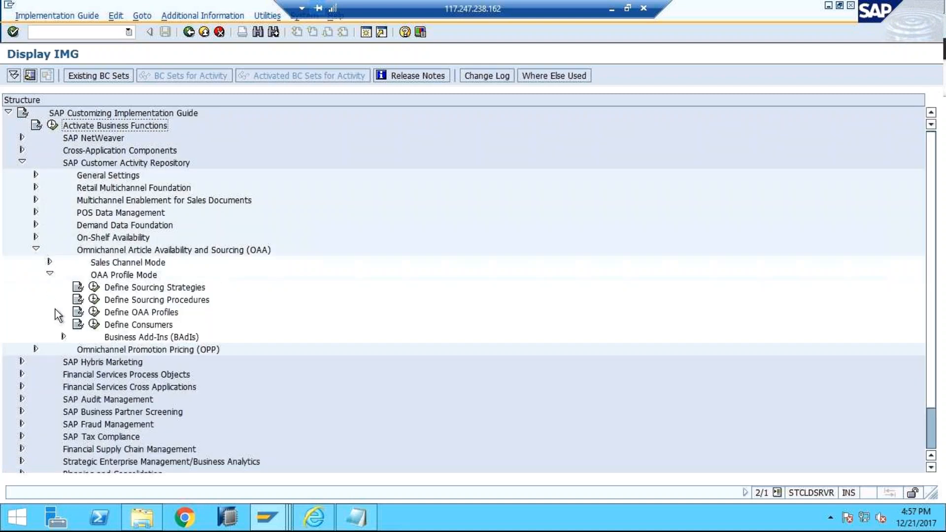
pyautogui.click(94, 289)
pyautogui.click(65, 370)
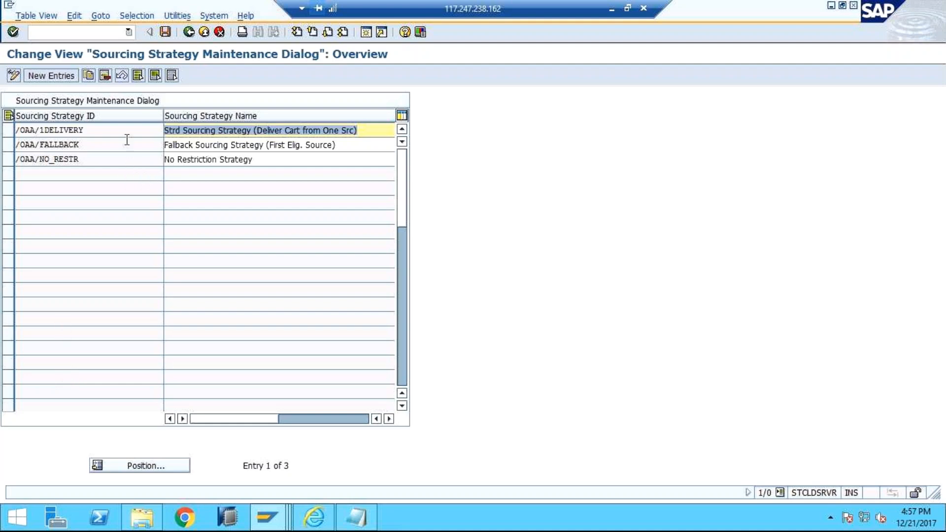
# Step: Examine the IDs and names of the /OAA/1DELIVERY and /OAA/FALLBACK sourcing strategies, highlighting the /OAA/1DELIVERY entry's name
pyautogui.moveTo(125, 129); pyautogui.dragTo(16, 131)
pyautogui.click(97, 143)
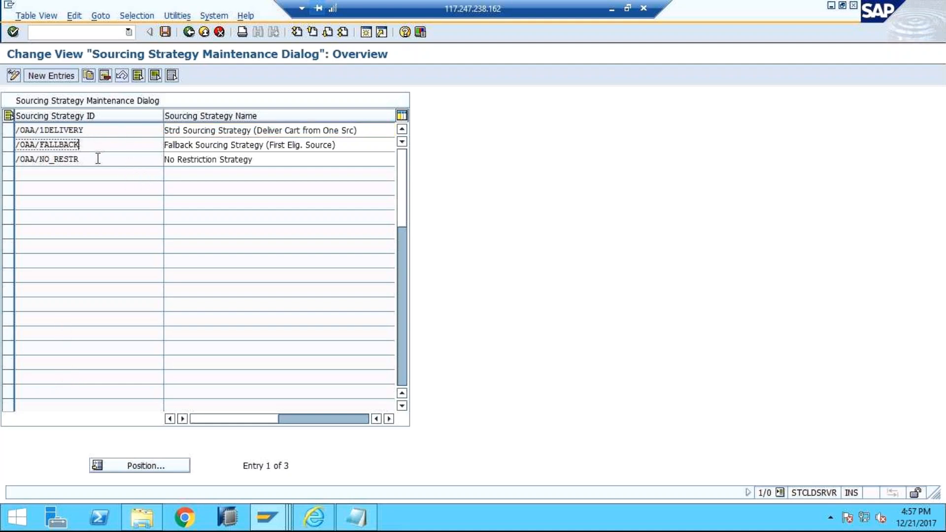
pyautogui.click(260, 130)
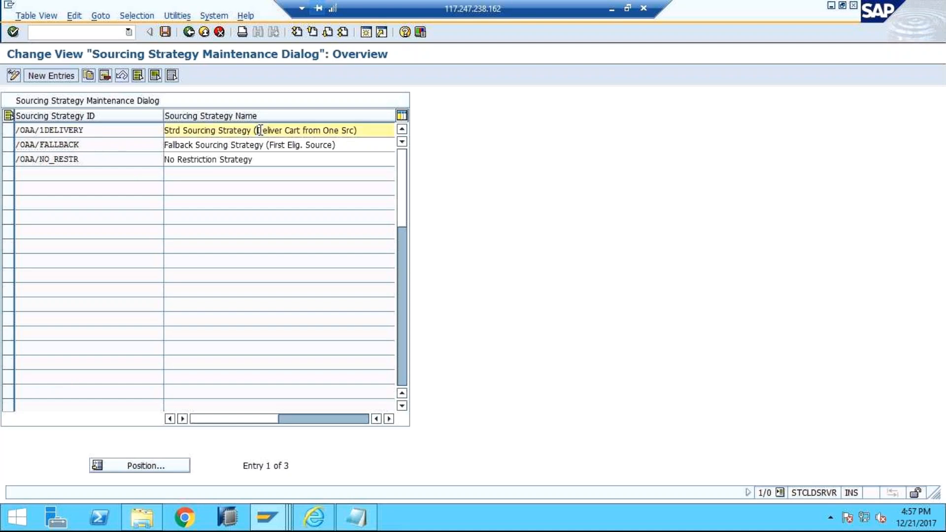
pyautogui.click(388, 127)
pyautogui.moveTo(166, 130); pyautogui.dragTo(340, 131)
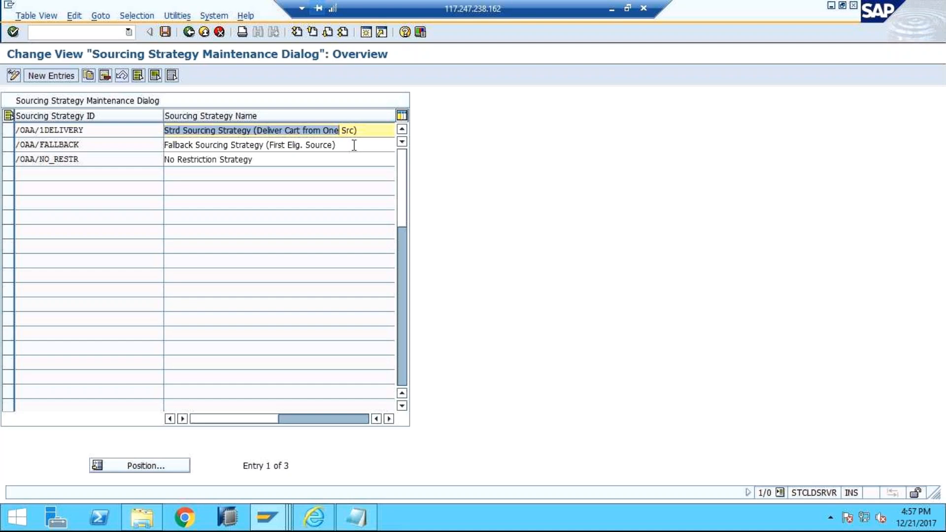
pyautogui.click(353, 145)
# Step: Open the field help for Sourcing Strategy ID, read the /OAA/1DELIVERY, /OAA/NO_RESTR and /OAA/FALLBACK descriptions, and close the help
pyautogui.click(94, 143)
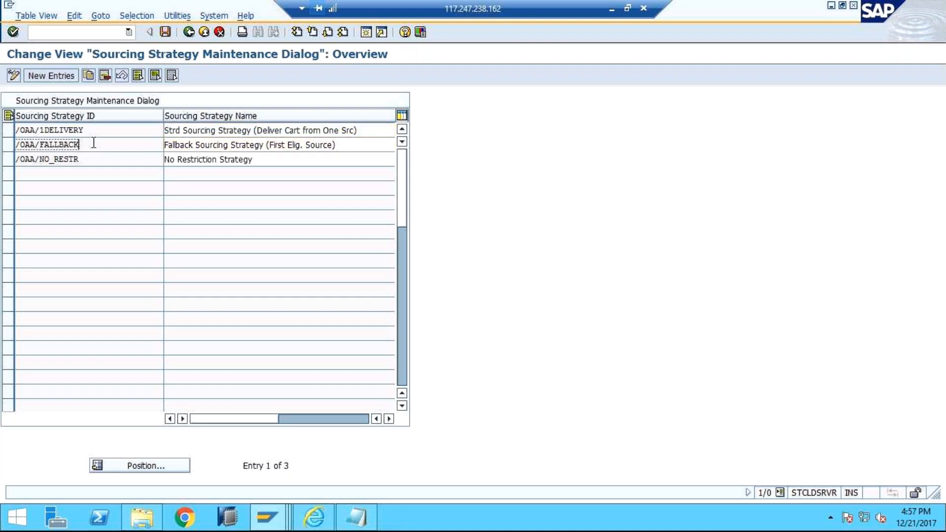
pyautogui.press('F1')
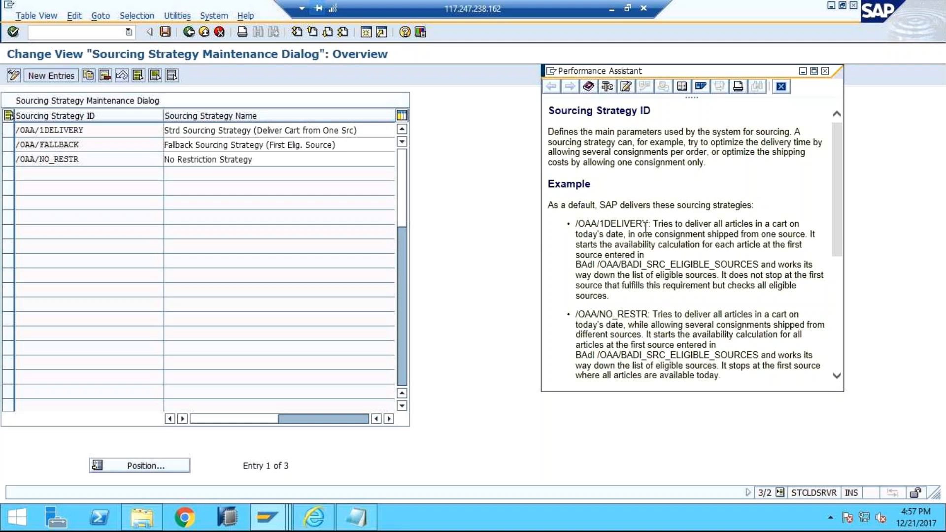
pyautogui.moveTo(837, 244); pyautogui.dragTo(838, 283)
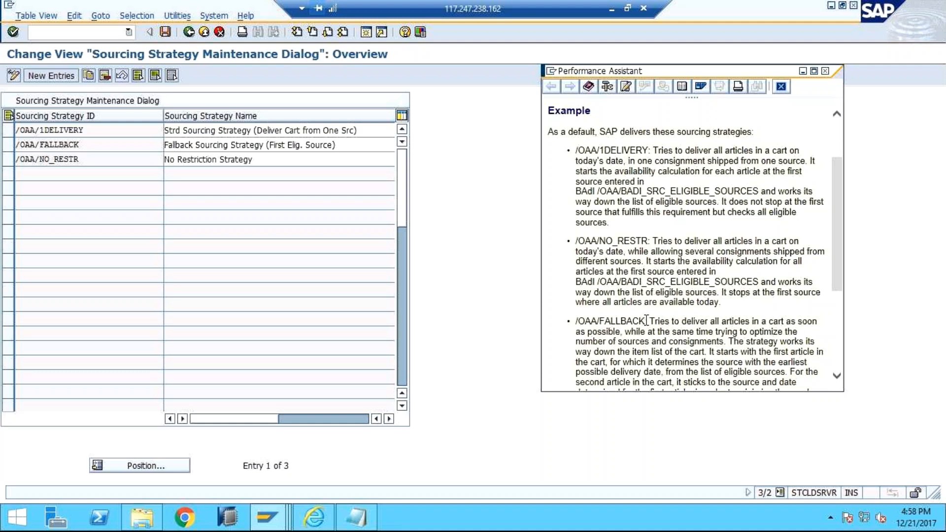
pyautogui.moveTo(836, 277); pyautogui.dragTo(838, 294)
pyautogui.scroll(-1, 684, 155)
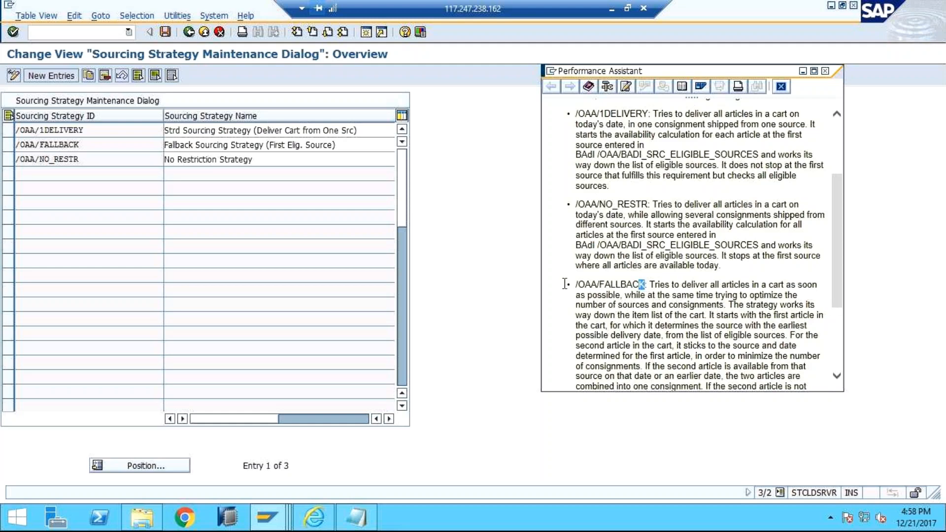
pyautogui.moveTo(641, 285); pyautogui.dragTo(575, 287)
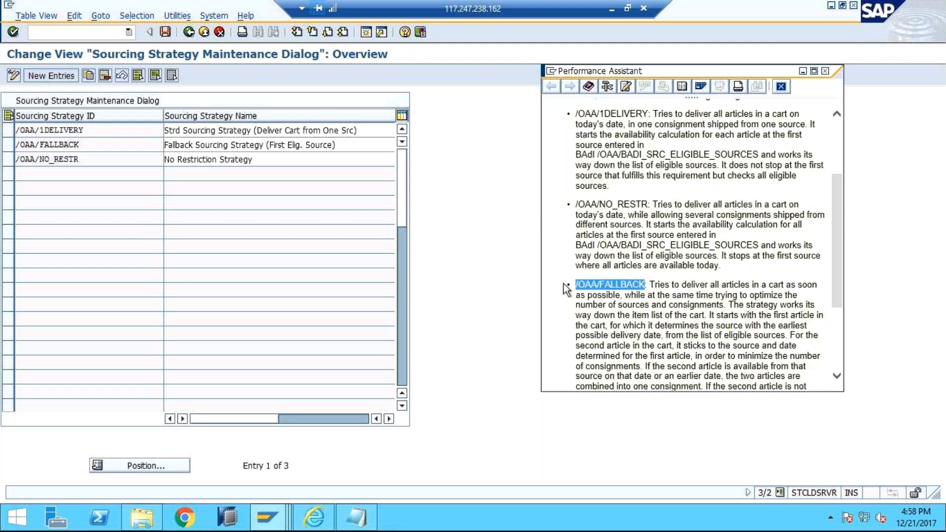
pyautogui.click(699, 285)
pyautogui.moveTo(649, 114); pyautogui.dragTo(570, 117)
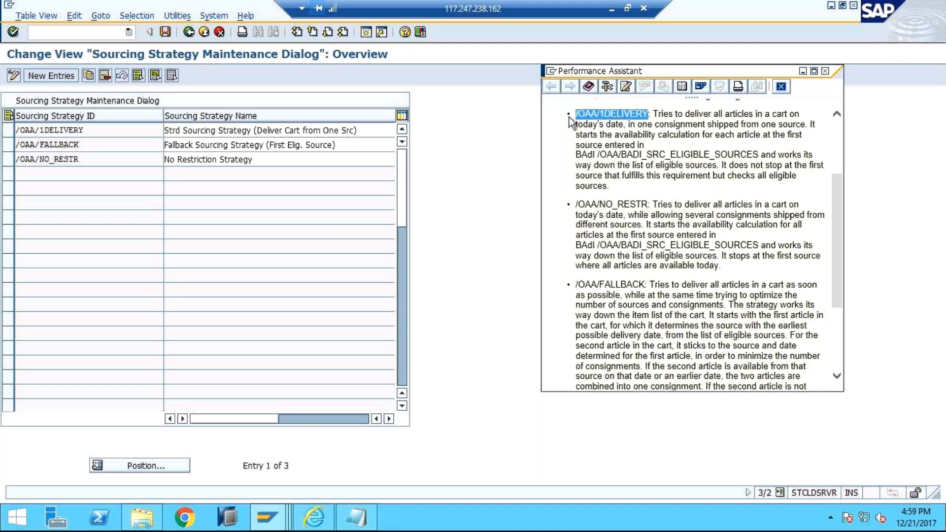
pyautogui.click(783, 88)
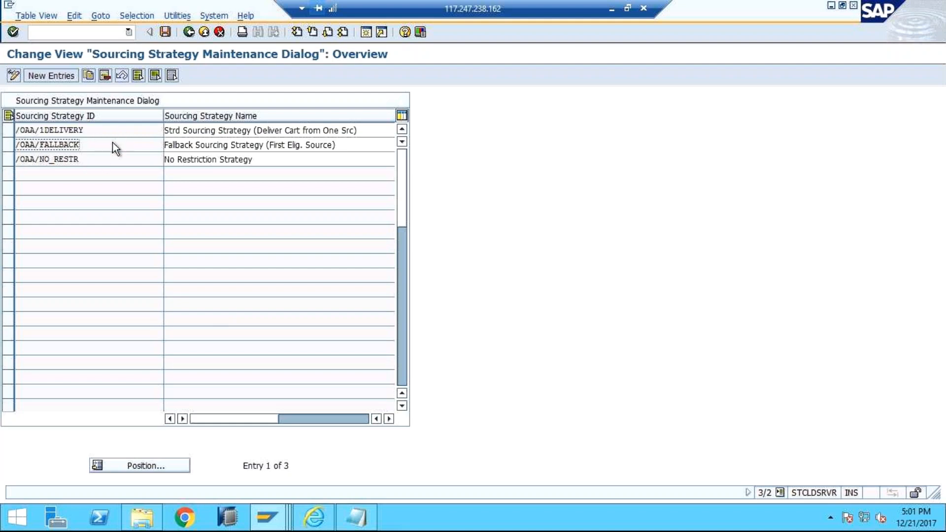
# Step: Go through the three sourcing strategy IDs, mark and unmark the /OAA/1DELIVERY row, and dismiss the Skype notification
pyautogui.click(108, 162)
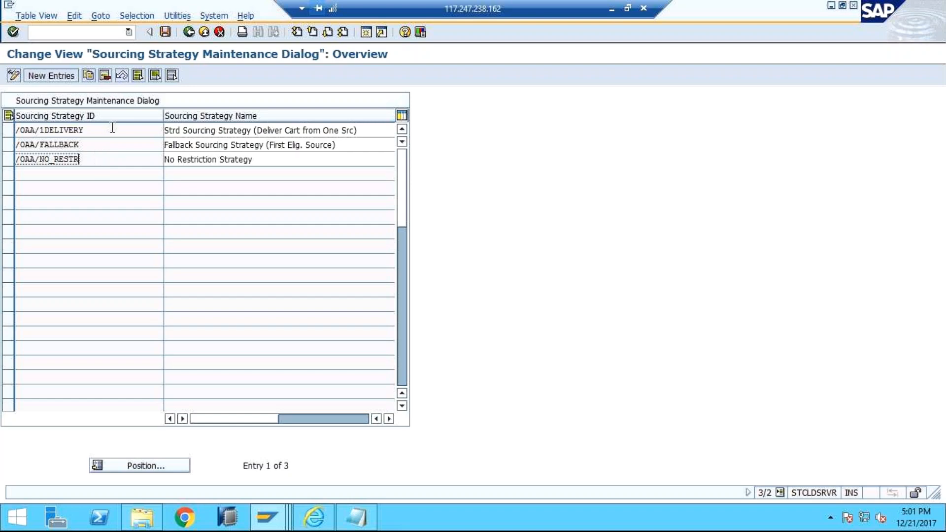
pyautogui.click(17, 131)
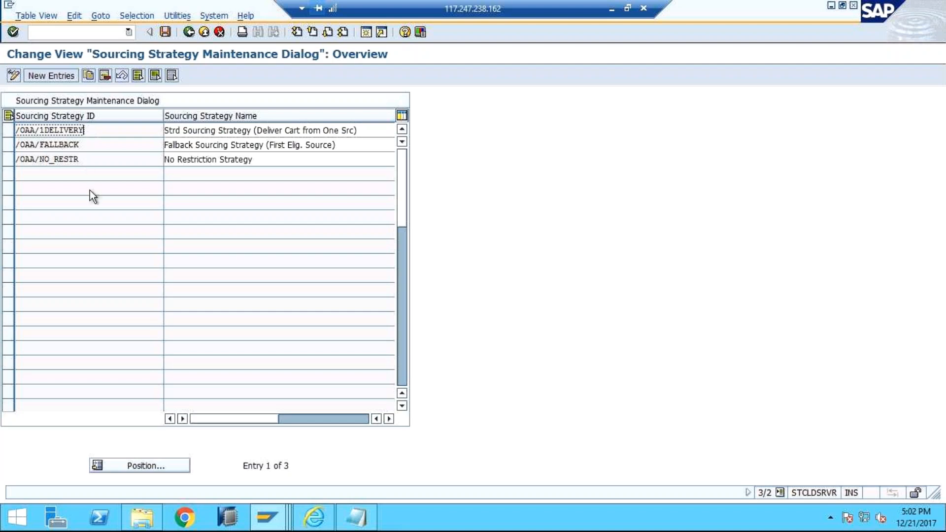
pyautogui.click(98, 146)
pyautogui.click(104, 129)
pyautogui.click(8, 131)
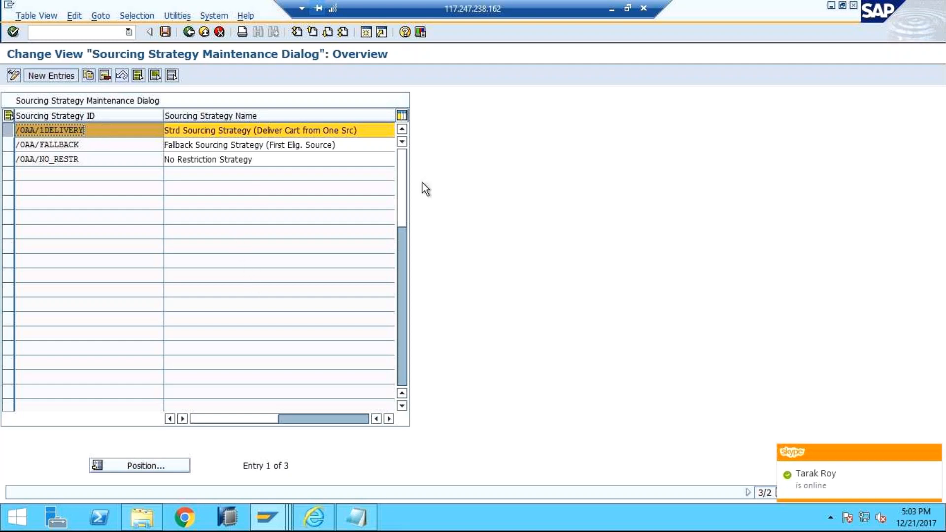
pyautogui.click(933, 453)
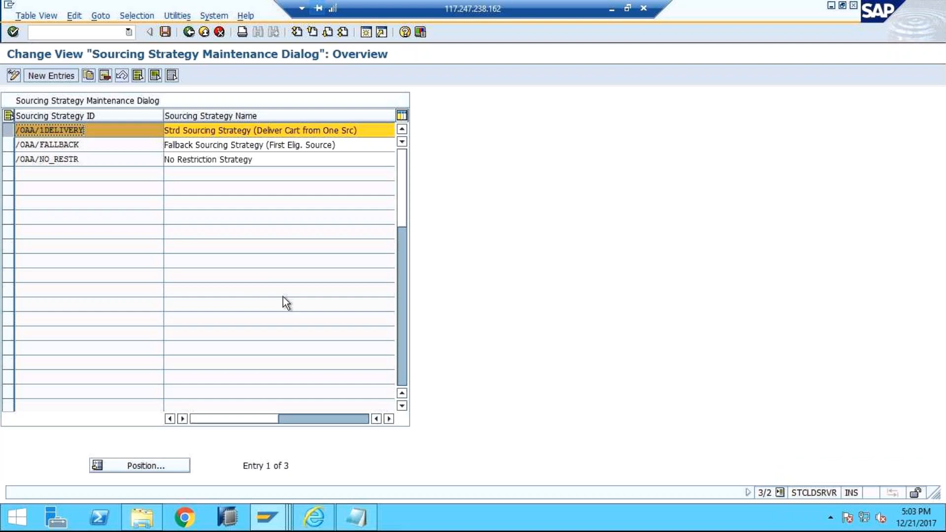
pyautogui.click(8, 130)
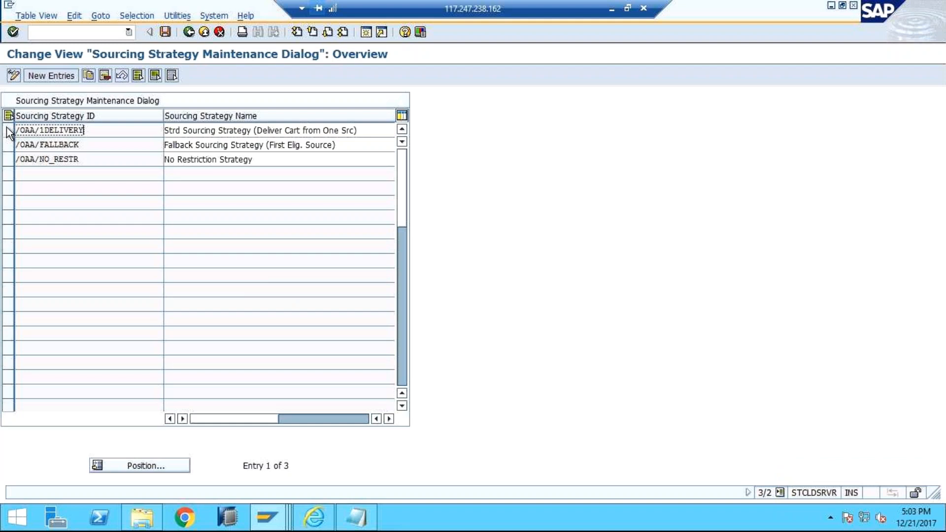
# Step: Leave the remote session to check the open Chrome meeting windows and return to the sourcing strategy overview
pyautogui.click(612, 10)
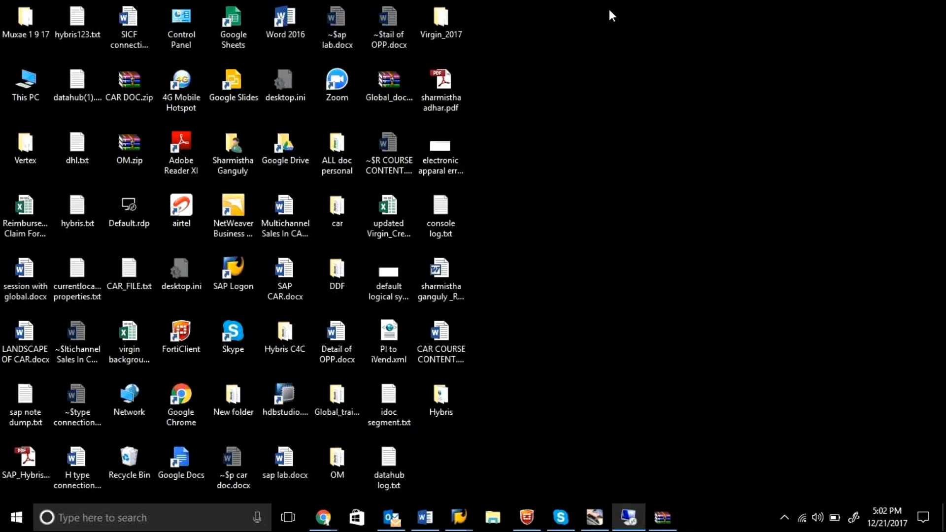
pyautogui.moveTo(325, 521)
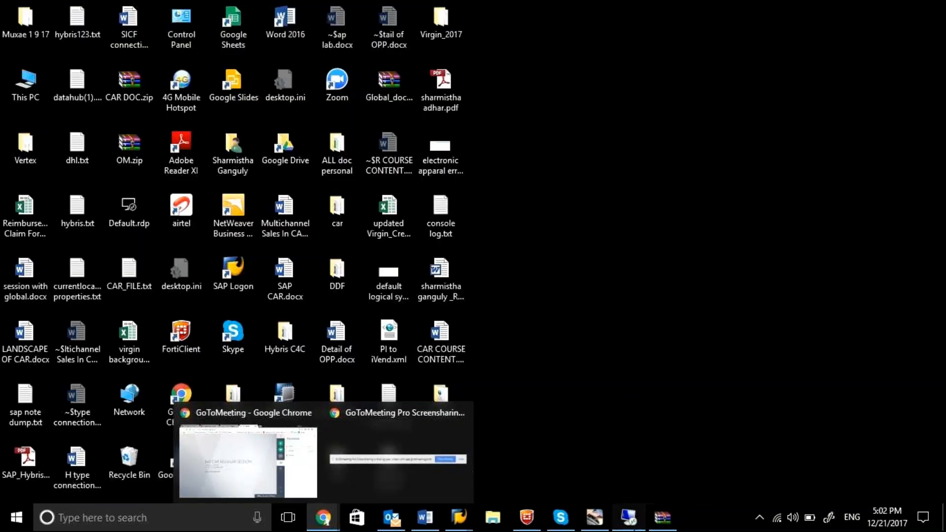
pyautogui.click(629, 517)
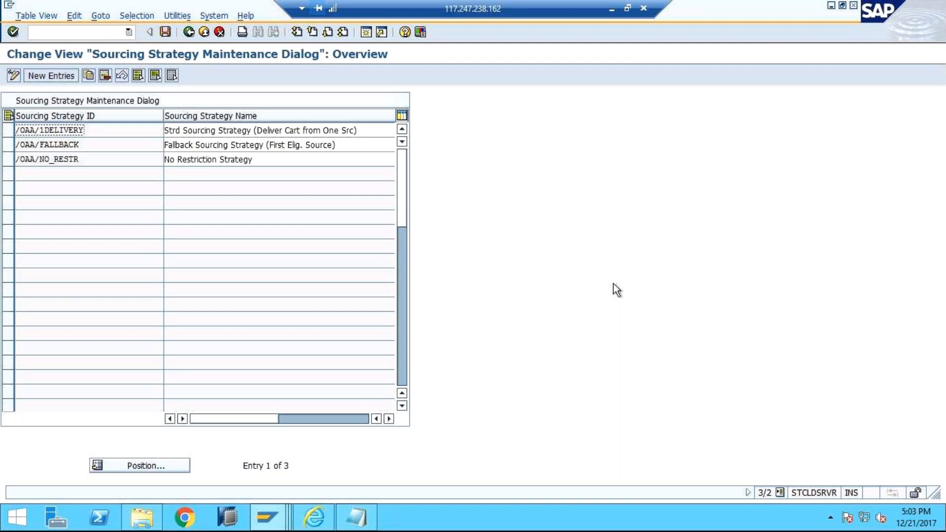
# Step: Mark the /OAA/1DELIVERY row and review the /OAA/FALLBACK and /OAA/NO_RESTR entries, including the No Restriction Strategy name
pyautogui.click(8, 132)
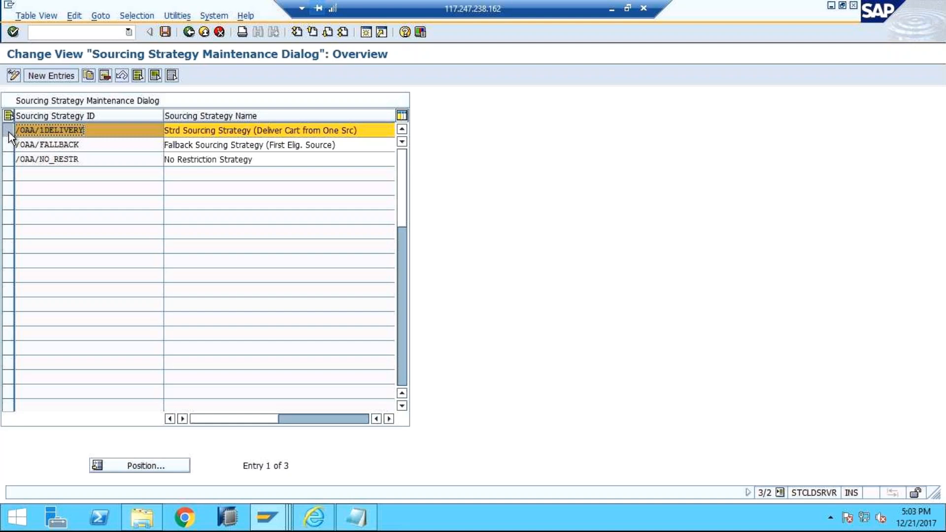
pyautogui.click(7, 163)
pyautogui.click(7, 163)
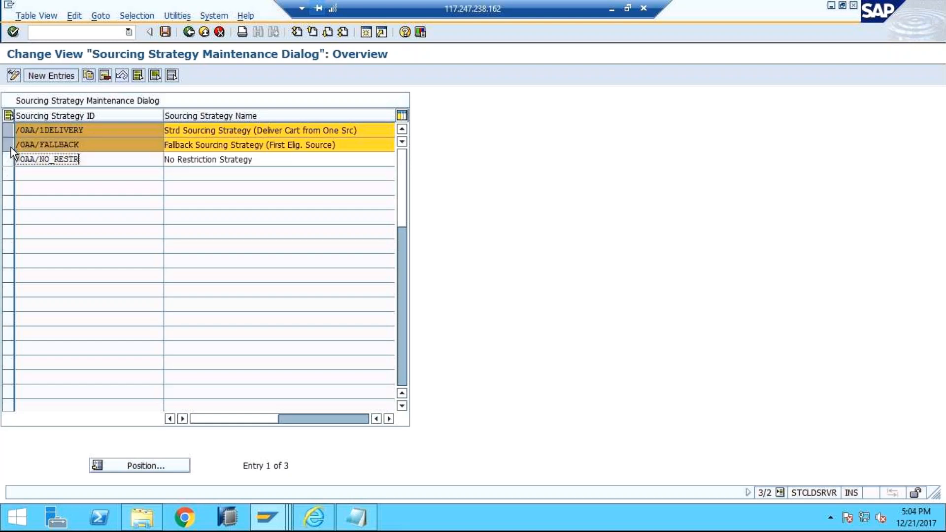
pyautogui.click(11, 147)
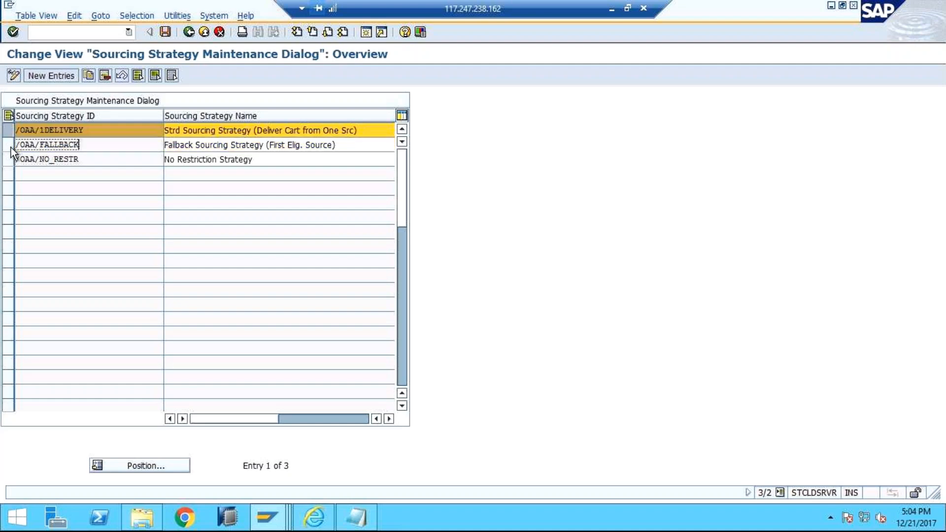
pyautogui.click(105, 162)
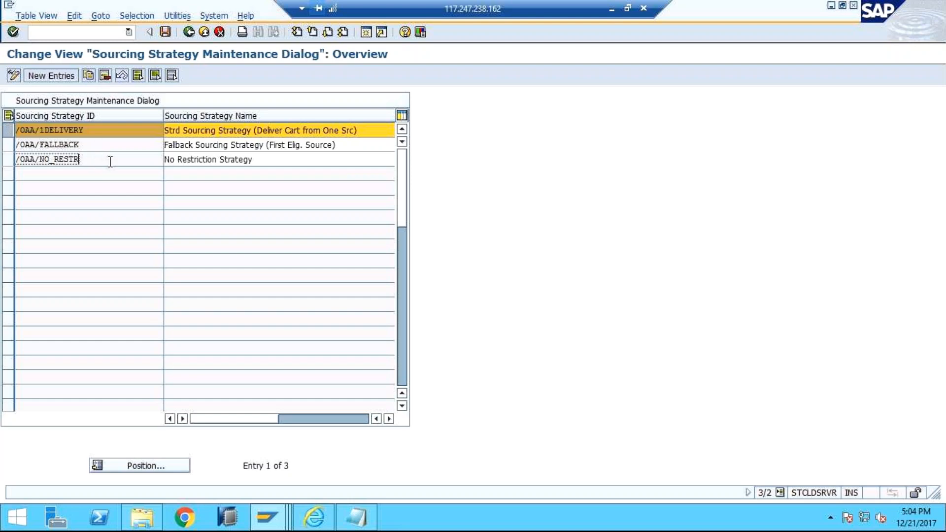
pyautogui.click(263, 162)
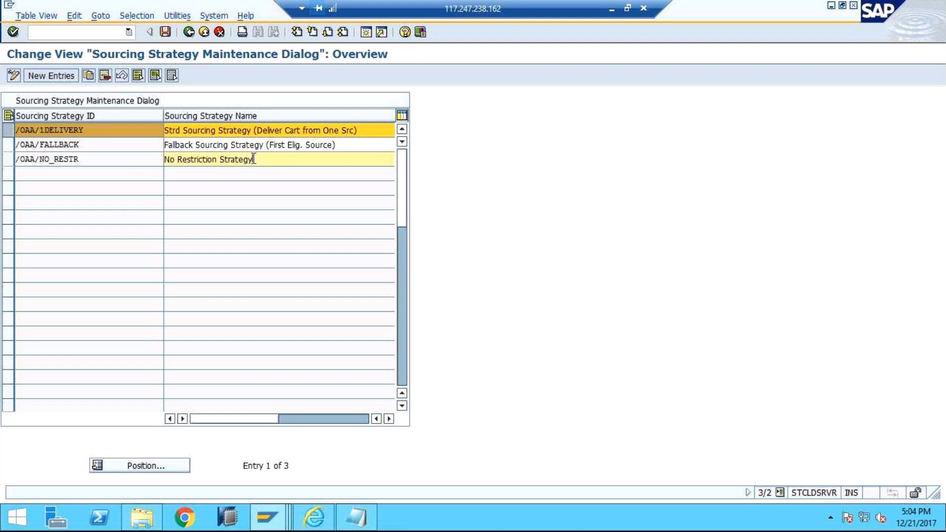
# Step: Leave the sourcing strategy overview and start new entries in the Define Sourcing Procedures activity under OAA Profile Mode
pyautogui.click(269, 148)
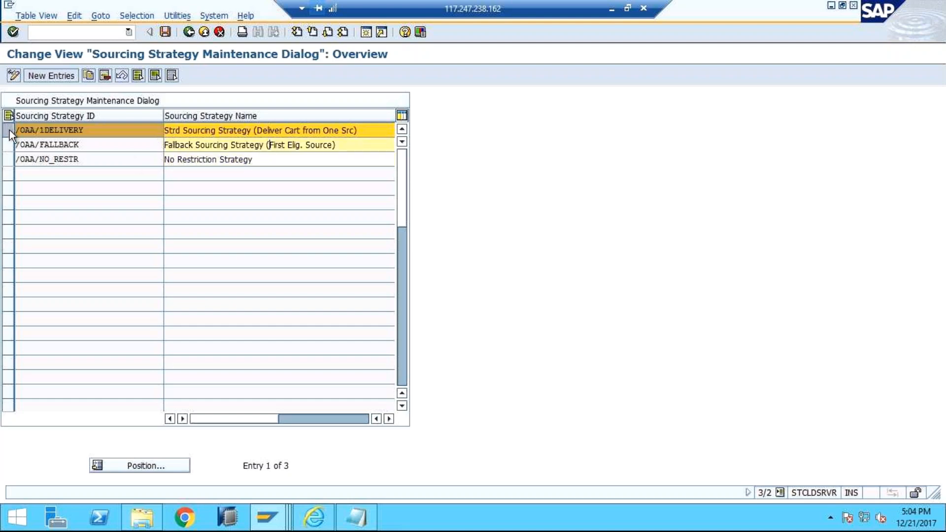
pyautogui.click(188, 32)
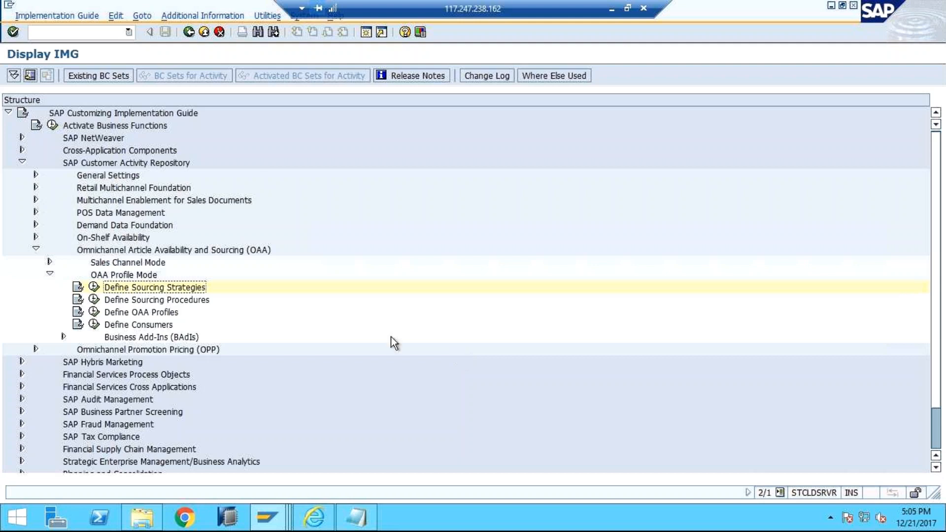
pyautogui.click(94, 300)
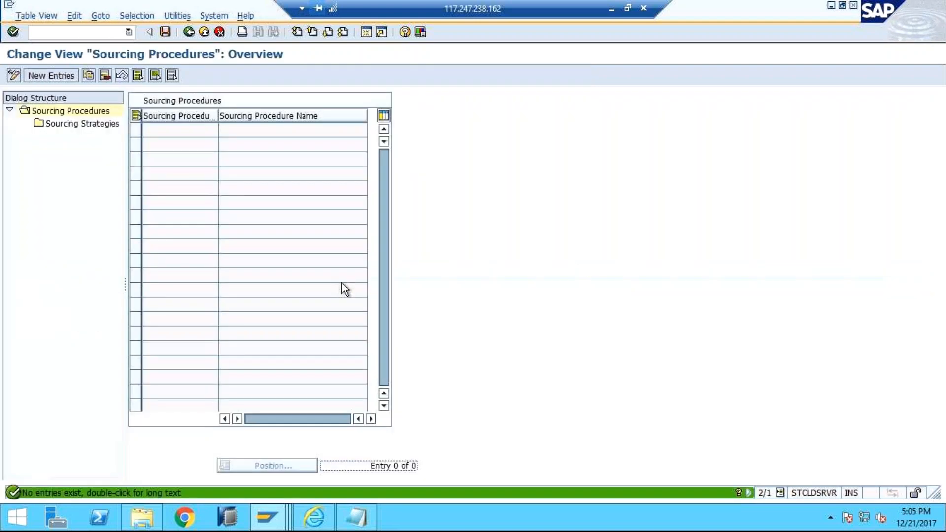
pyautogui.click(66, 78)
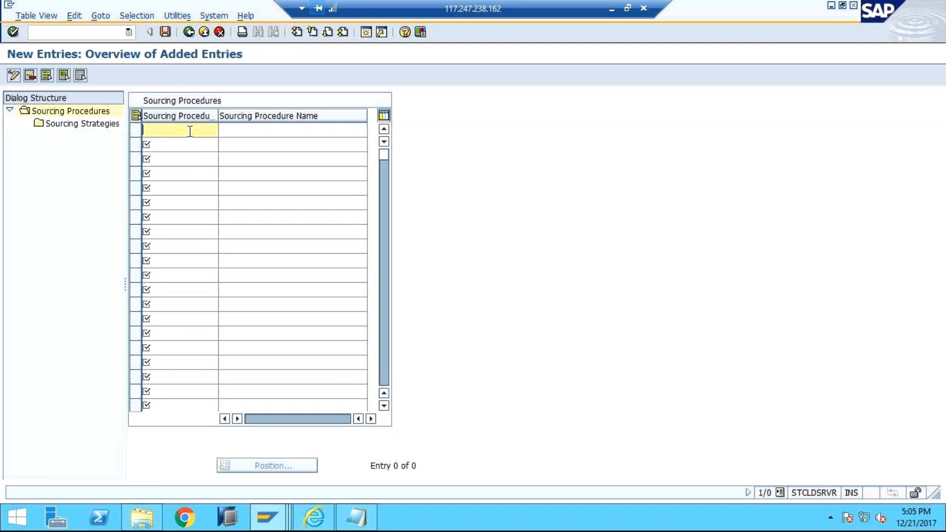
pyautogui.write('z')
pyautogui.press('BackSpace')
pyautogui.write('Y')
pyautogui.press('BackSpace')
pyautogui.click(191, 33)
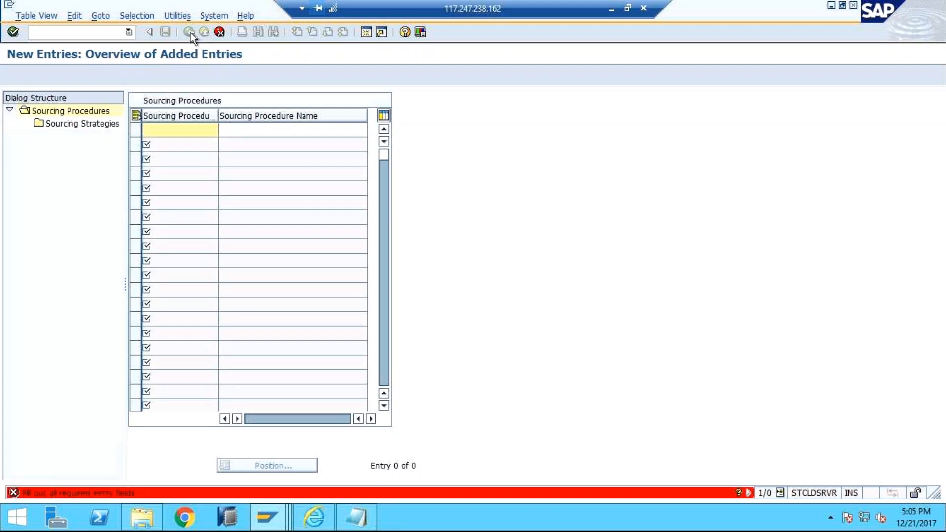
pyautogui.click(220, 32)
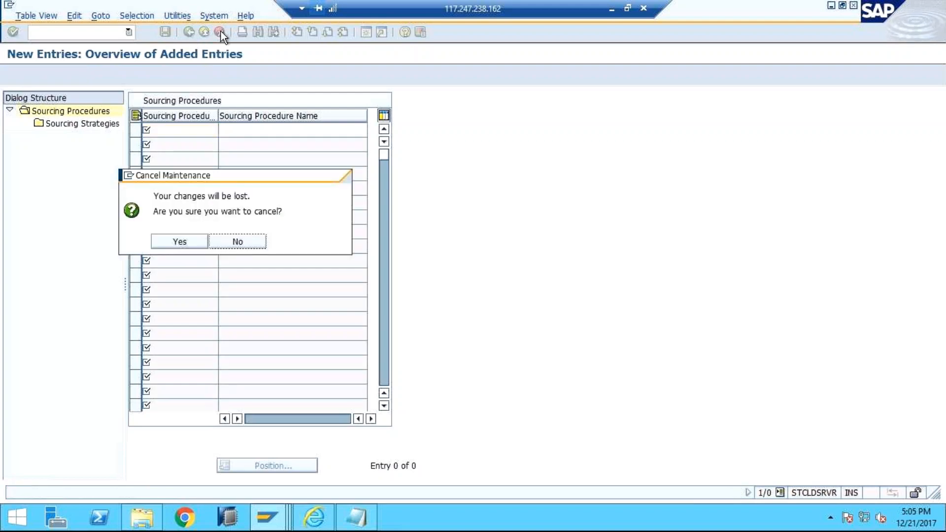
pyautogui.click(235, 241)
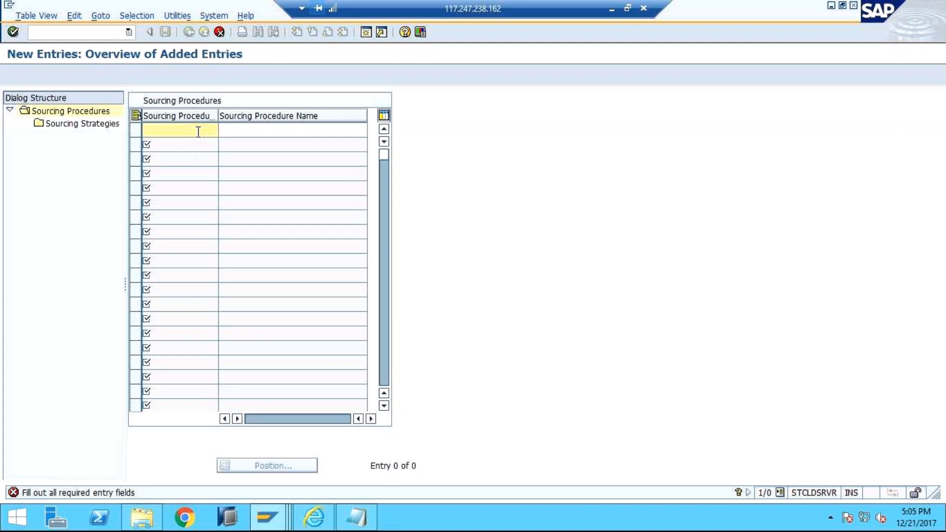
# Step: Enter YSOURCE_PRO as the sourcing procedure ID in the first new row
pyautogui.write('YSOURCE')
pyautogui.press('Tab')
pyautogui.write('_PRO')
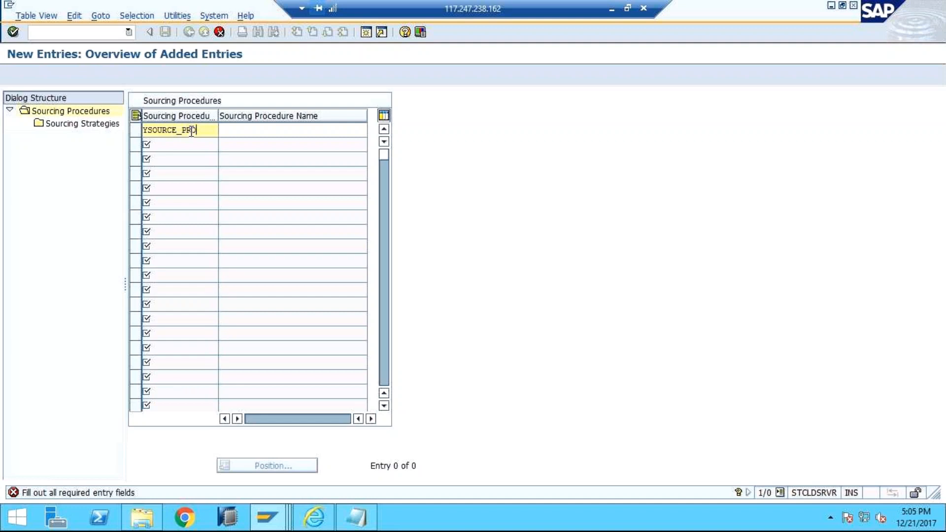
# Step: Leave the remote session to check the GoToMeeting window in Chrome
pyautogui.click(614, 8)
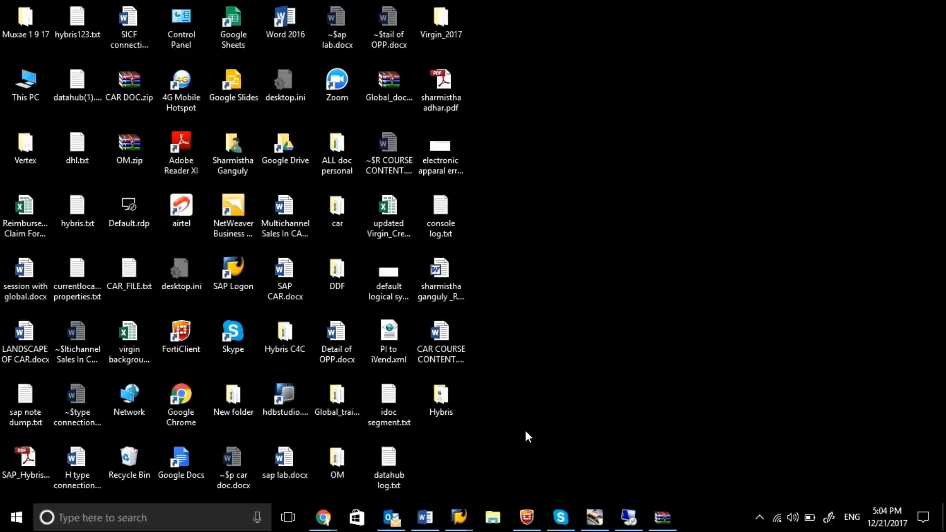
pyautogui.click(627, 524)
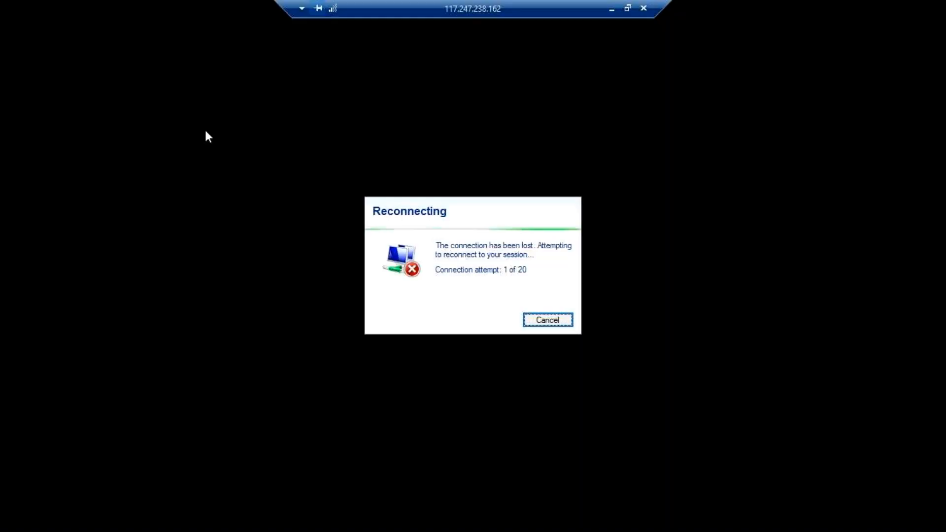
pyautogui.click(613, 9)
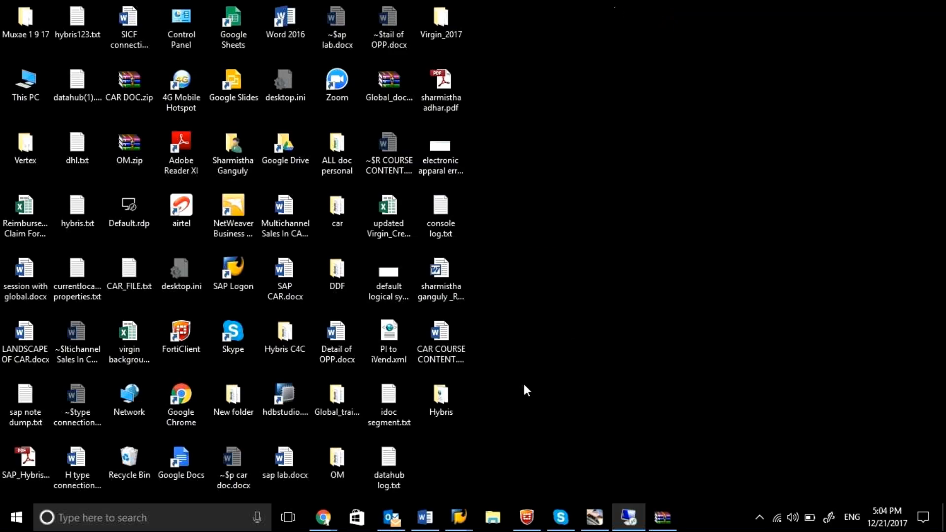
pyautogui.moveTo(334, 526)
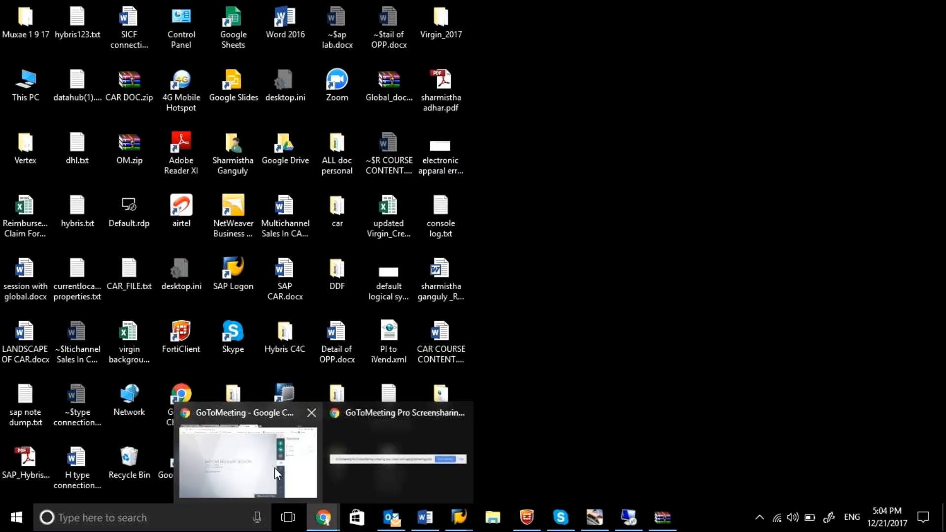
pyautogui.click(253, 462)
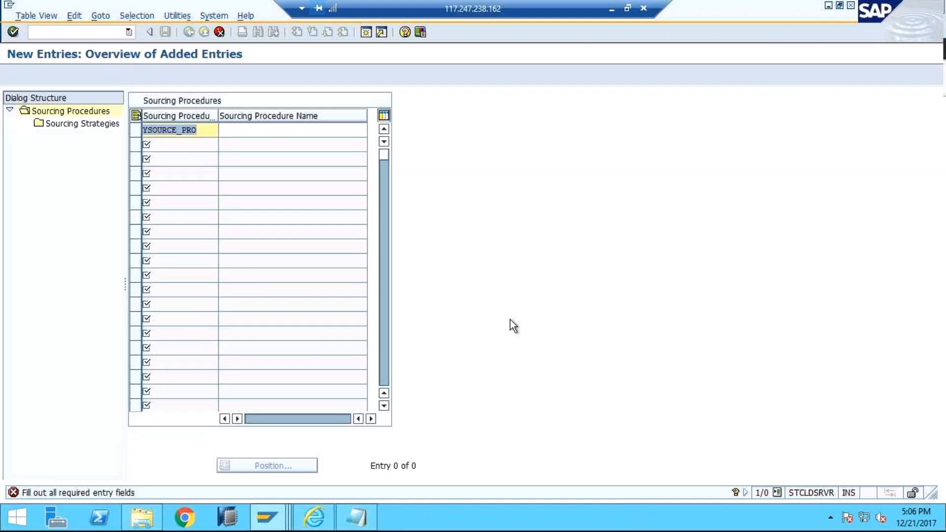
# Step: Give the YSOURCE_PRO procedure the name "Sourcing procedure" and confirm the entry
pyautogui.click(232, 135)
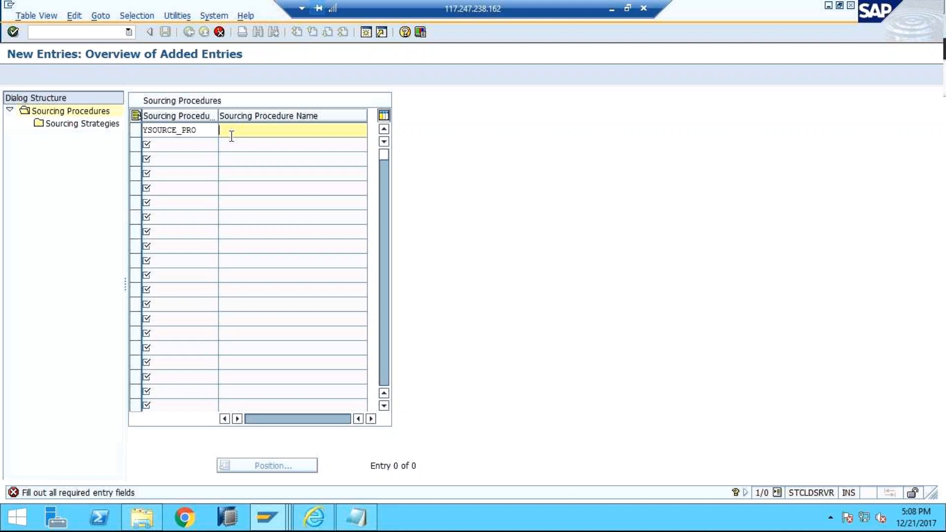
pyautogui.write('Sourcing procedure')
pyautogui.press('Return')
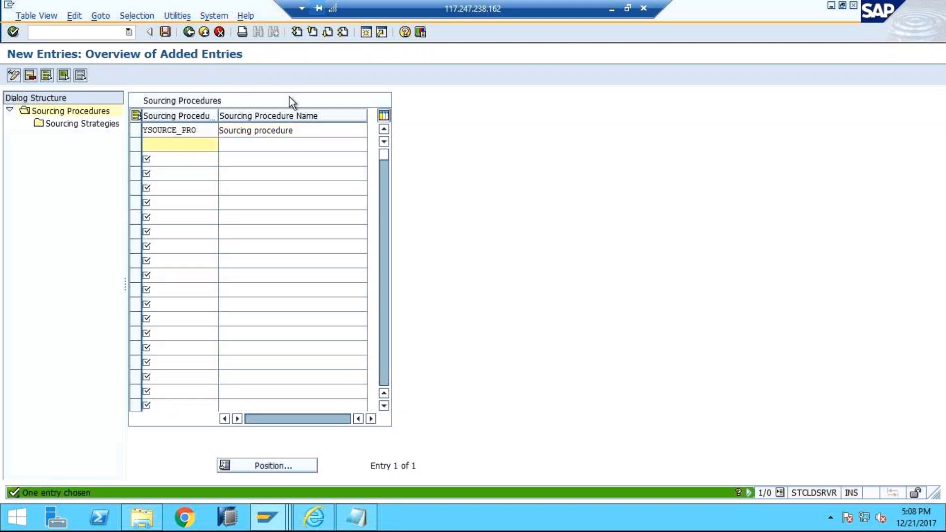
# Step: Review the sourcing strategy IDs available for a new entry under YSOURCE_PRO and return to the sourcing procedures overview
pyautogui.click(136, 131)
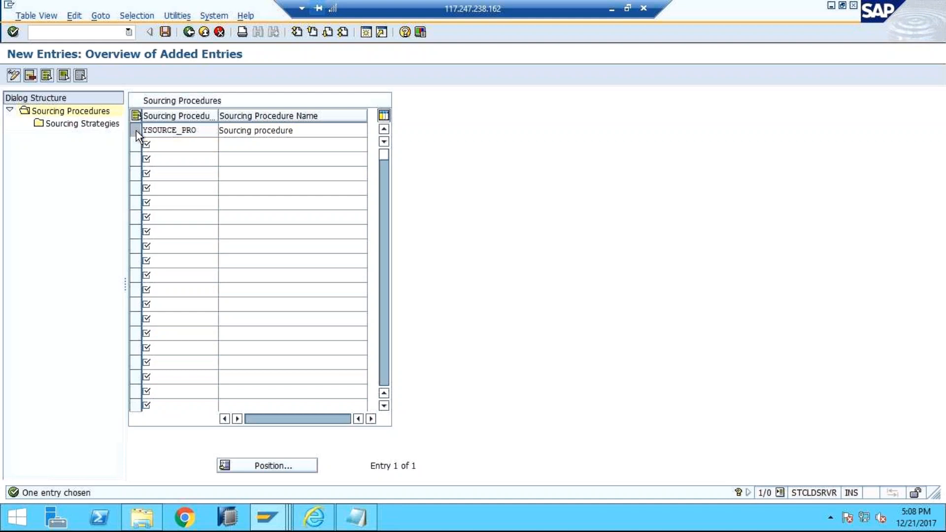
pyautogui.doubleClick(96, 124)
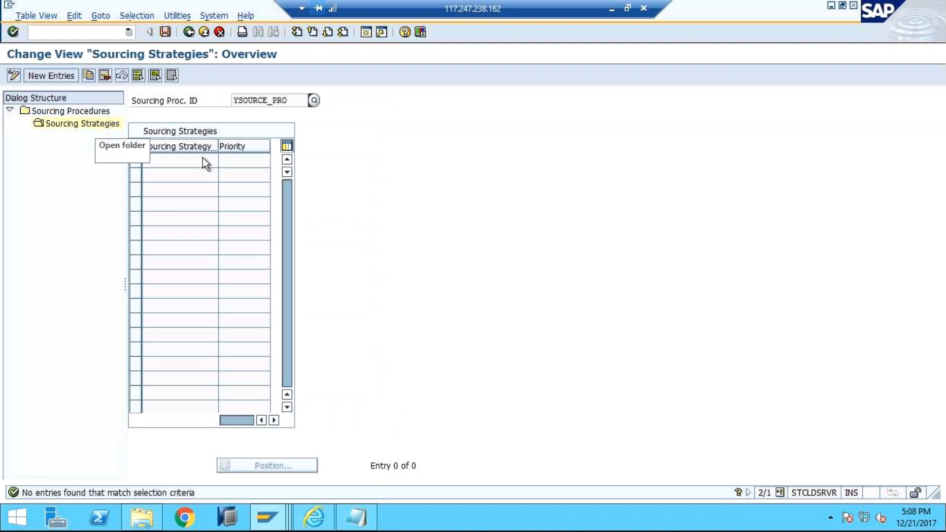
pyautogui.click(54, 81)
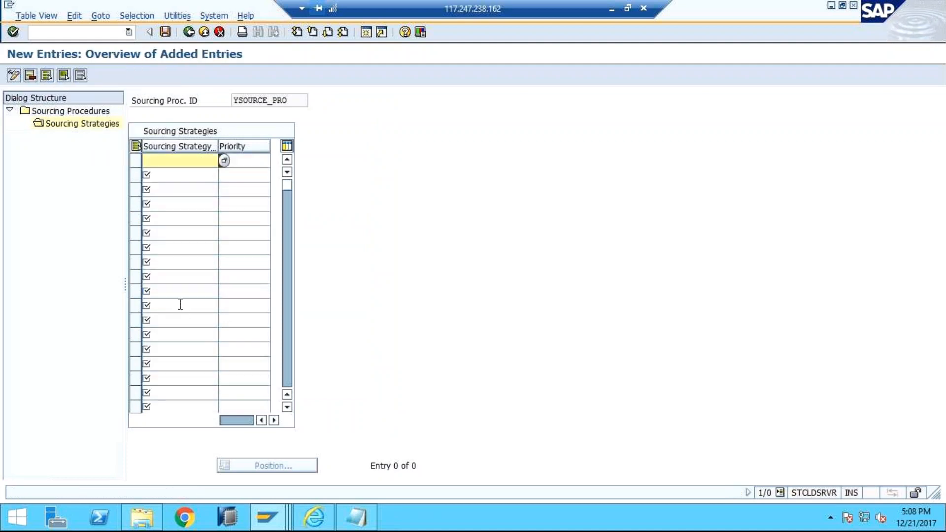
pyautogui.click(223, 161)
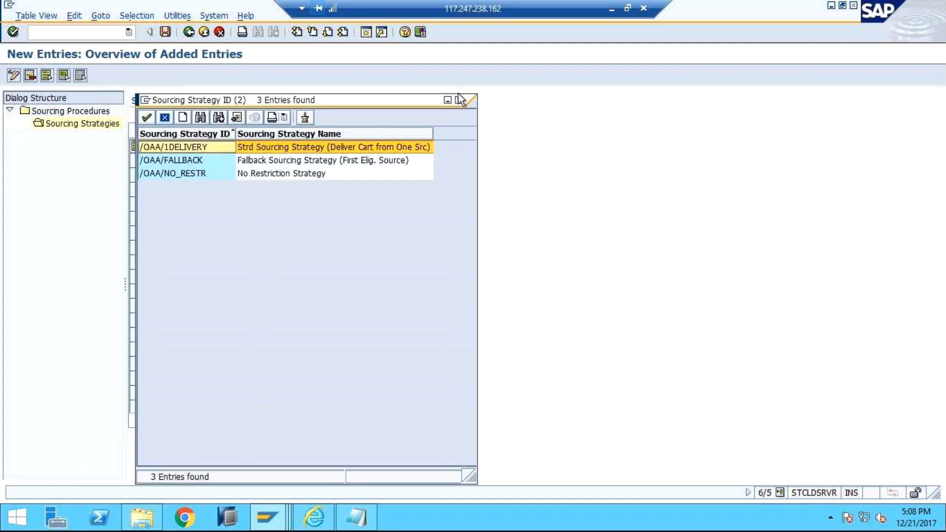
pyautogui.click(458, 99)
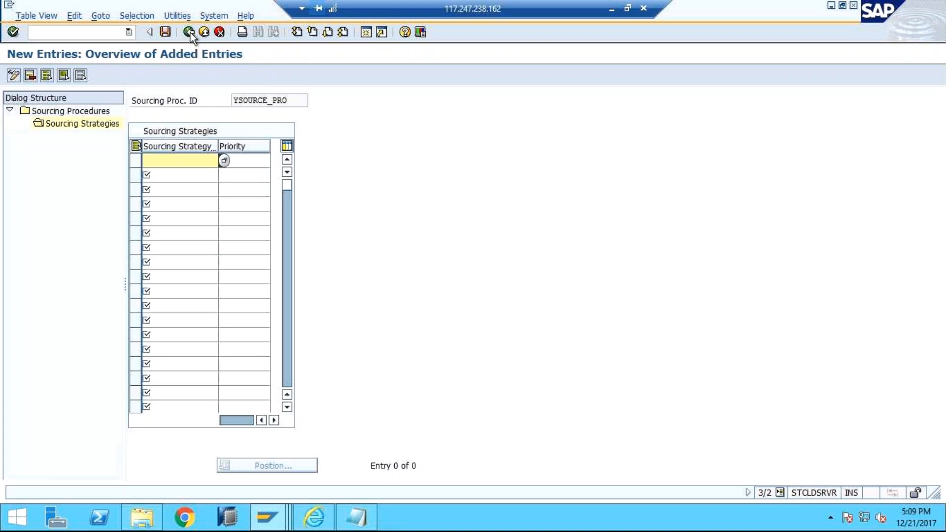
pyautogui.click(219, 31)
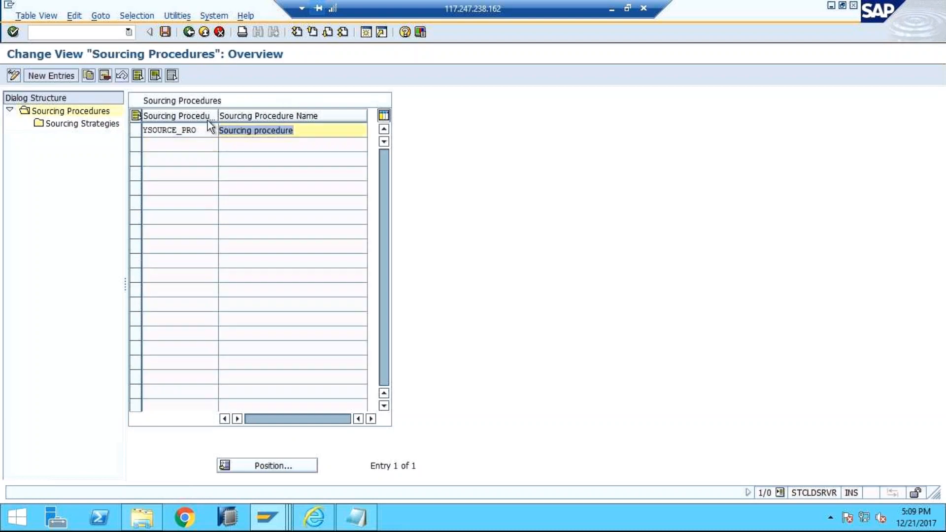
# Step: Add /OAA/1DELIVERY as a new sourcing strategy entry under the YSOURCE_PRO procedure
pyautogui.click(136, 131)
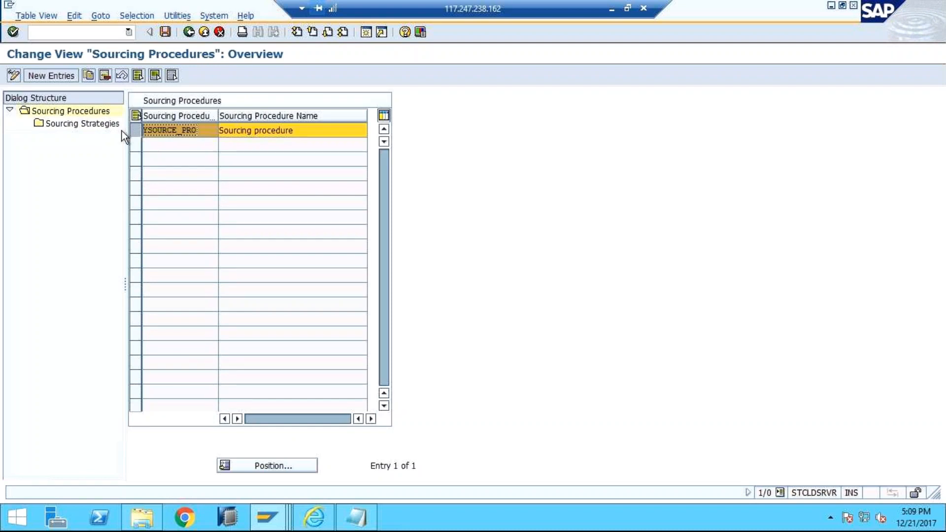
pyautogui.doubleClick(103, 123)
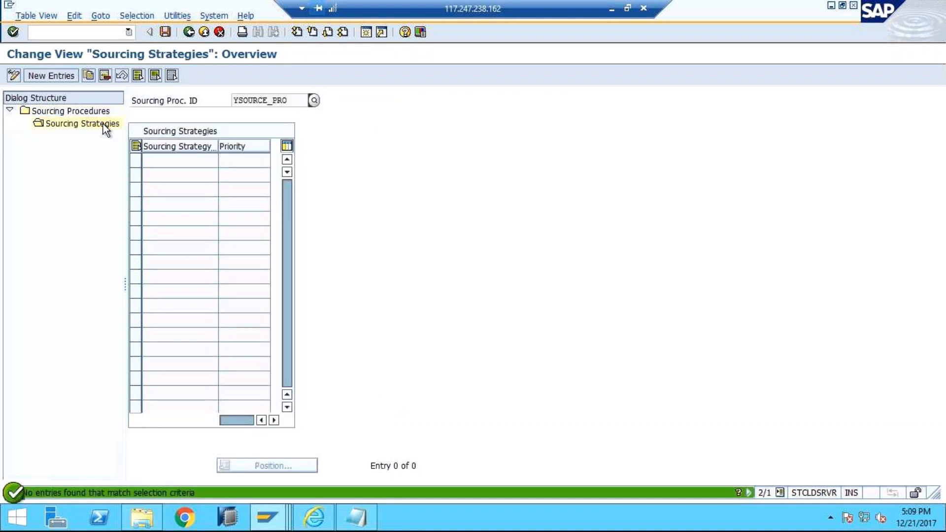
pyautogui.click(62, 75)
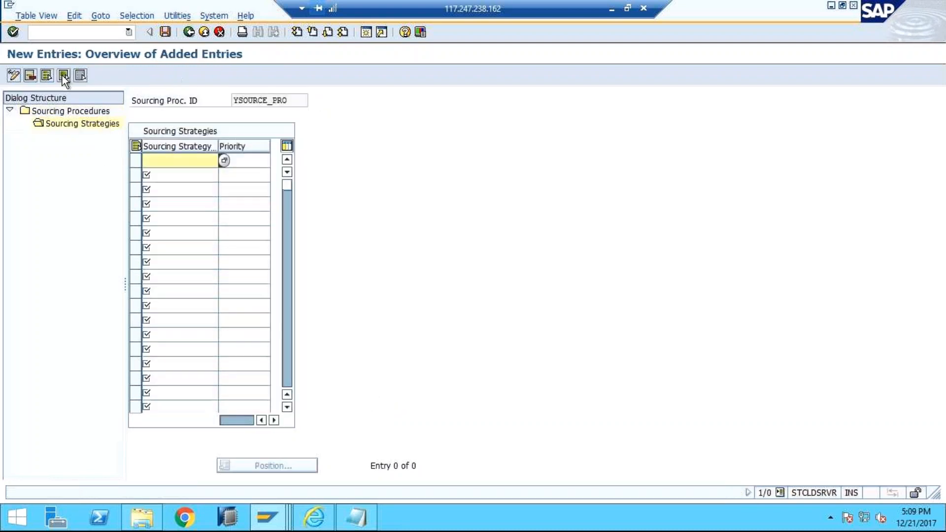
pyautogui.click(223, 162)
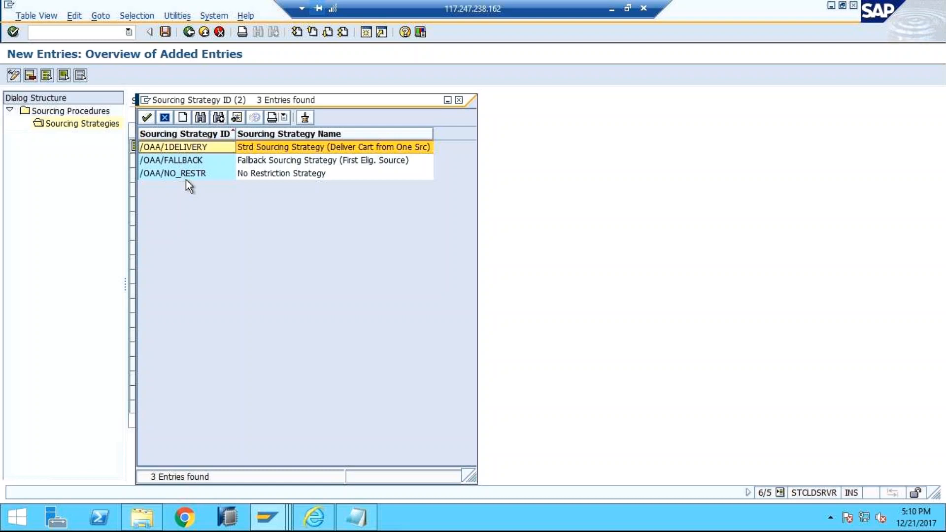
pyautogui.doubleClick(190, 149)
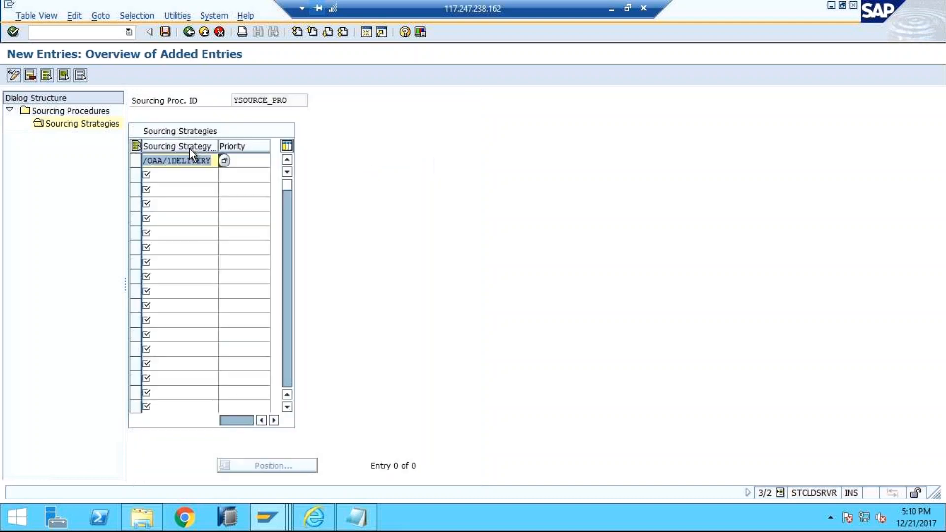
# Step: Try to save the /OAA/1DELIVERY strategy entry with its priority left empty
pyautogui.click(238, 159)
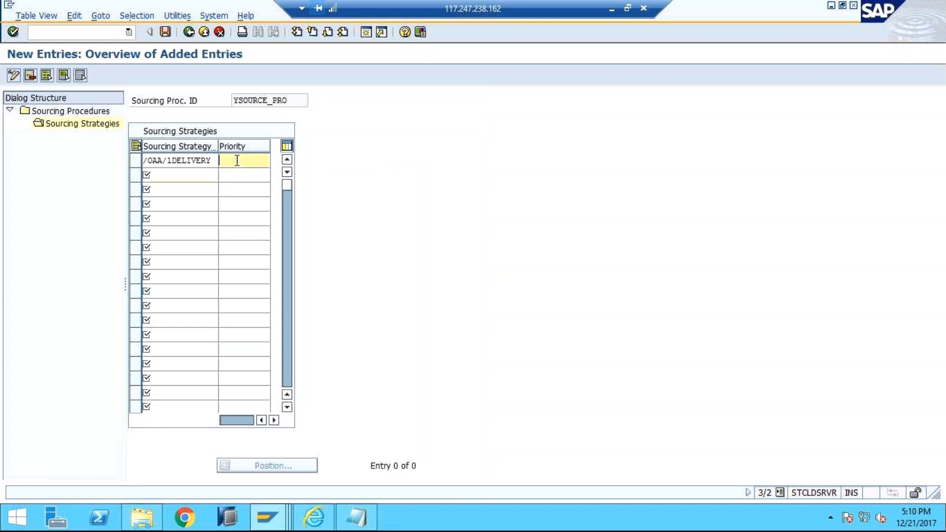
pyautogui.click(205, 175)
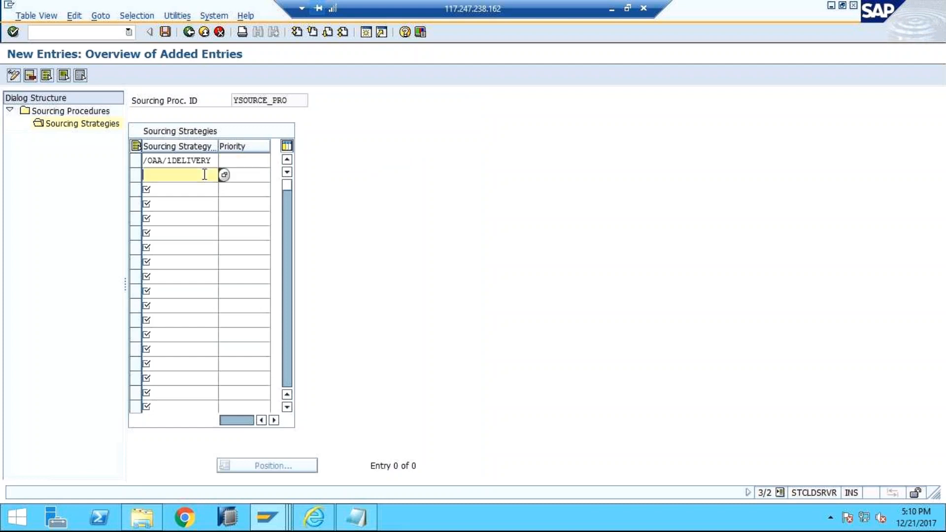
pyautogui.click(235, 165)
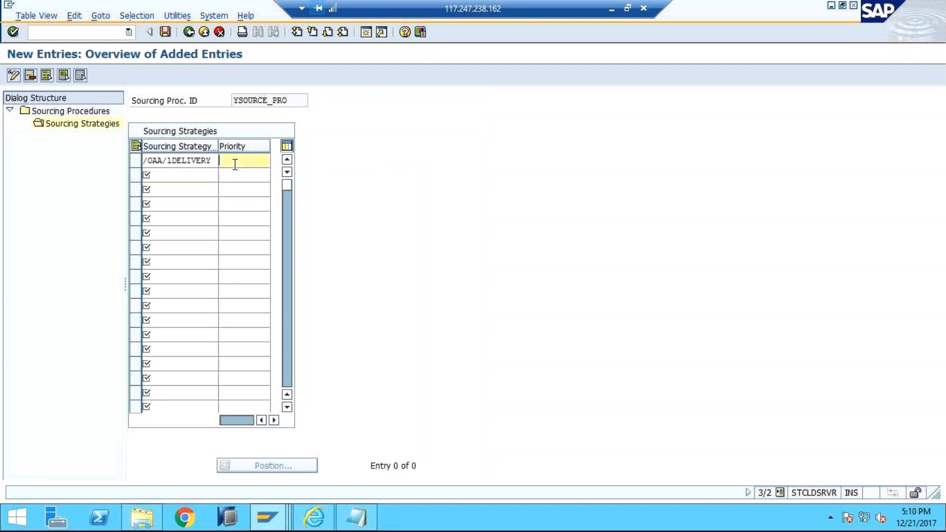
pyautogui.click(169, 40)
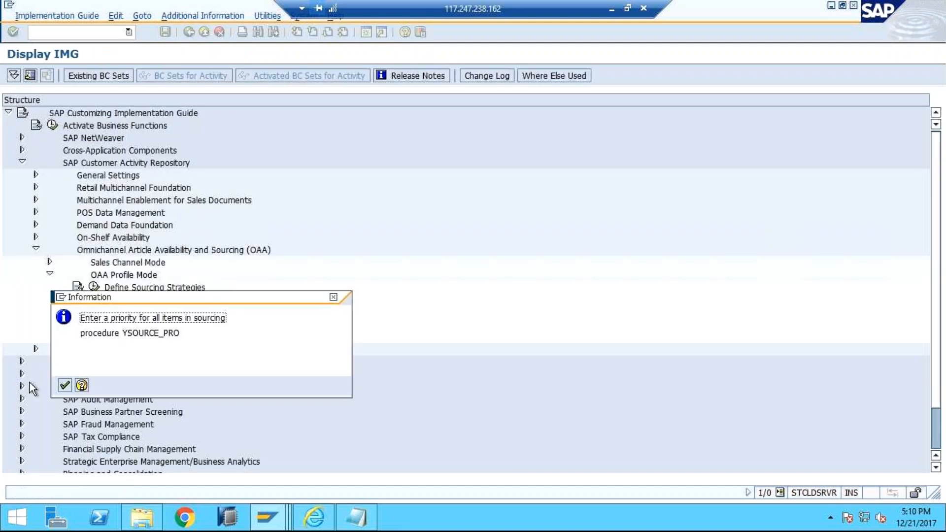
pyautogui.click(64, 386)
# Step: Set the /OAA/1DELIVERY priority to 1, save it to the CAR:setting customizing request, and go back to the sourcing procedures
pyautogui.click(237, 160)
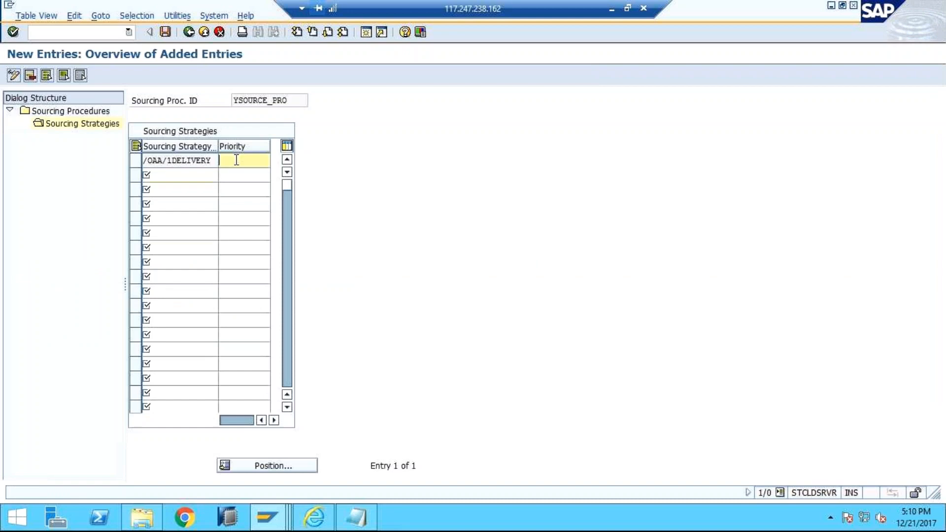
pyautogui.write('1')
pyautogui.click(166, 33)
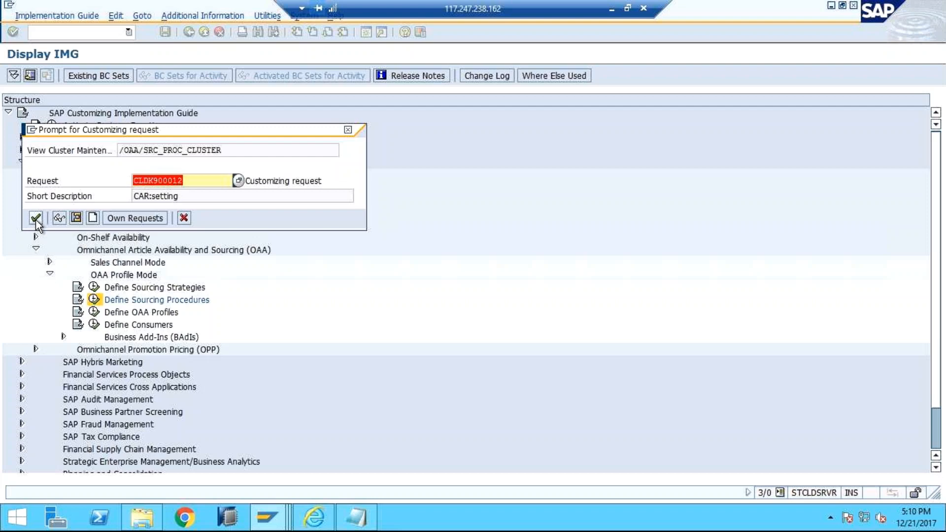
pyautogui.click(36, 220)
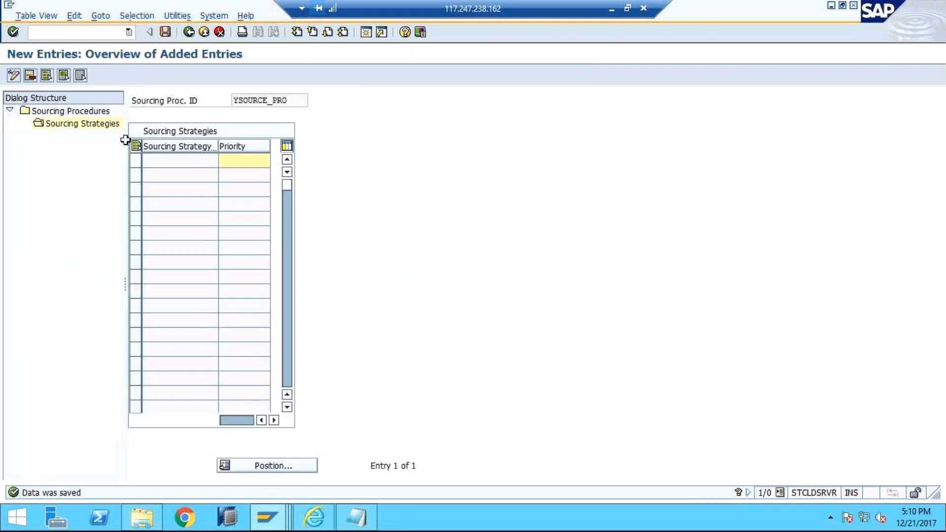
pyautogui.click(187, 31)
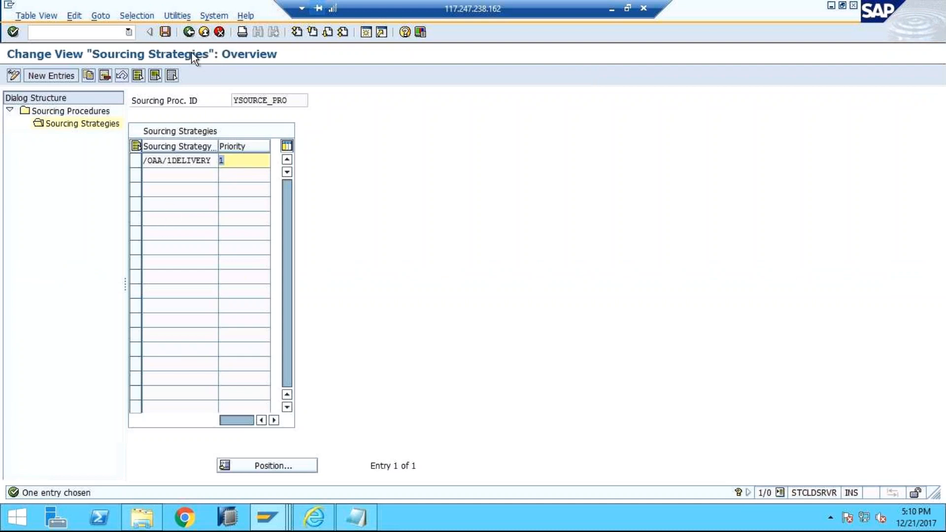
pyautogui.click(189, 33)
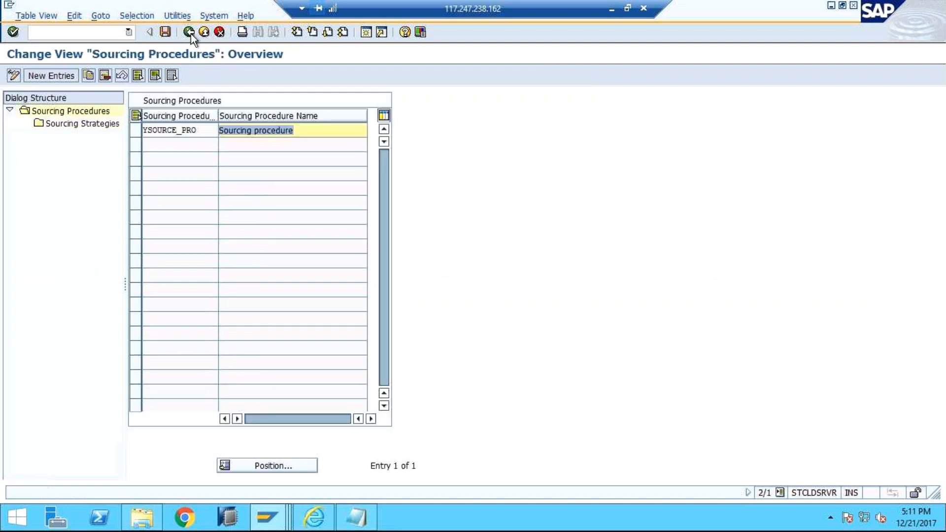
# Step: Leave the sourcing procedures, open the Define OAA Profiles activity and start adding new entries
pyautogui.click(190, 32)
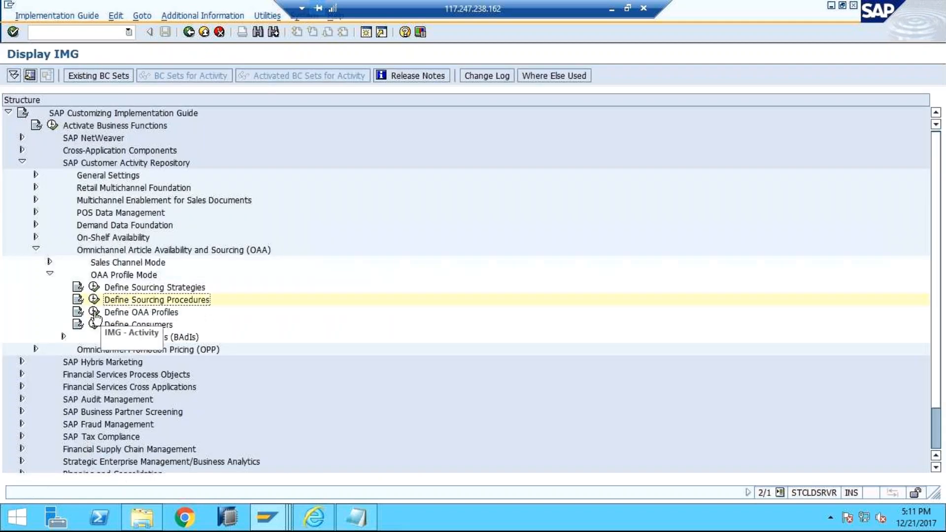
pyautogui.click(94, 314)
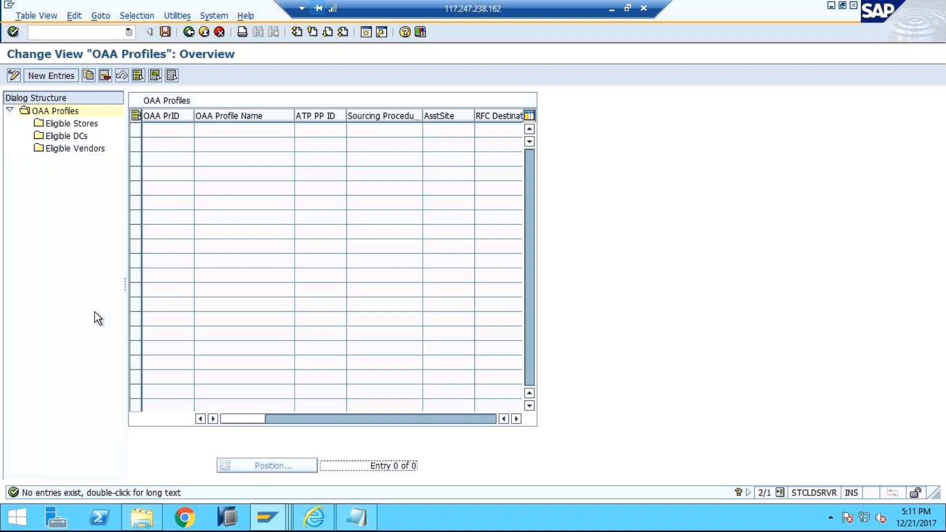
pyautogui.click(63, 75)
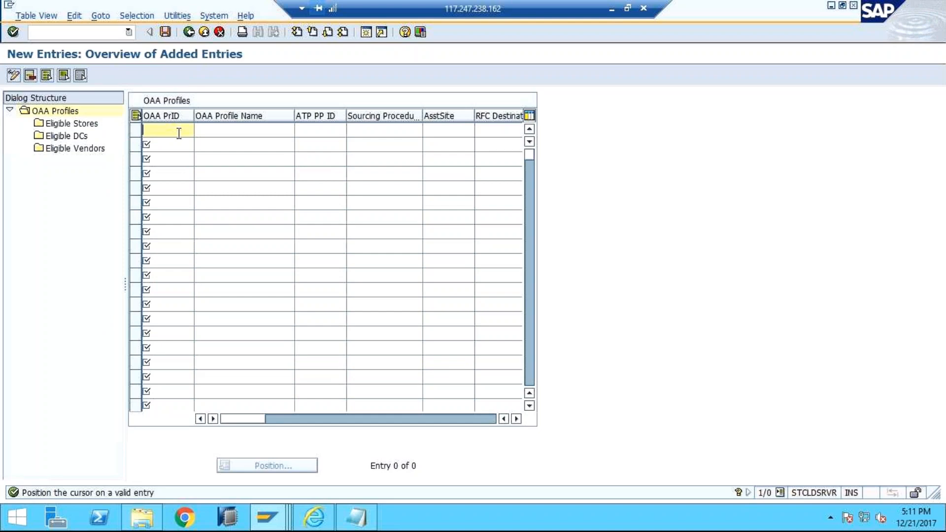
# Step: Enter a new OAA profile with ID YOAA and the profile name OAA PROFILE
pyautogui.write('y')
pyautogui.press('BackSpace')
pyautogui.write('YOAA')
pyautogui.click(227, 132)
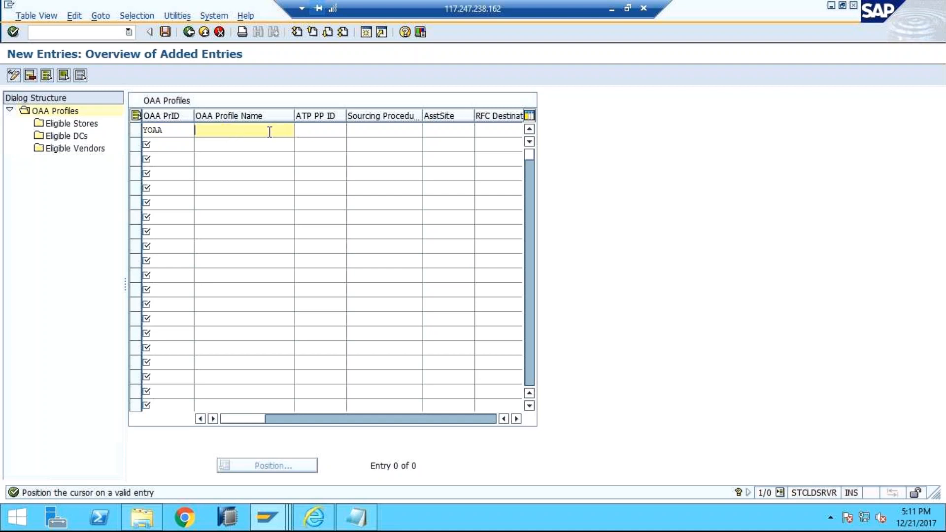
pyautogui.write('OAA PROFILE')
# Step: Try to look up an ATP parallelization profile ID for YOAA, and exit the runtime error description
pyautogui.click(335, 133)
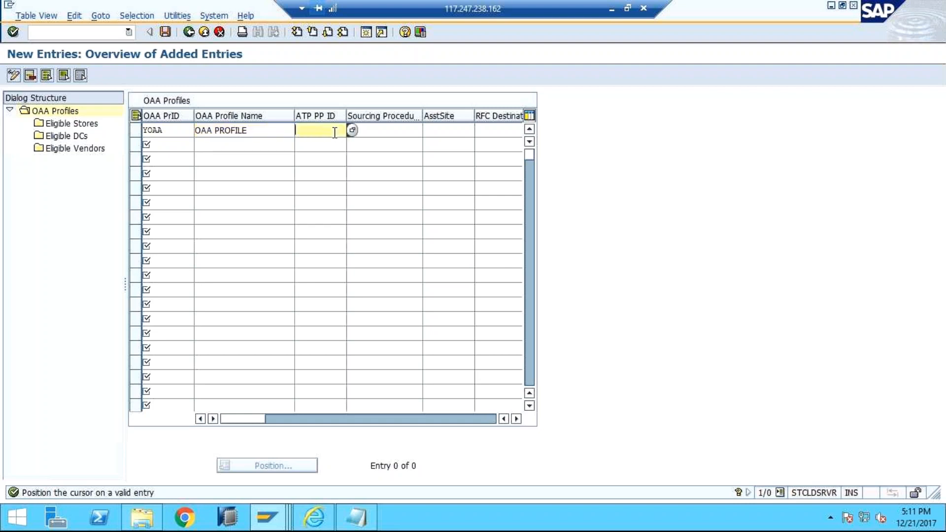
pyautogui.click(353, 131)
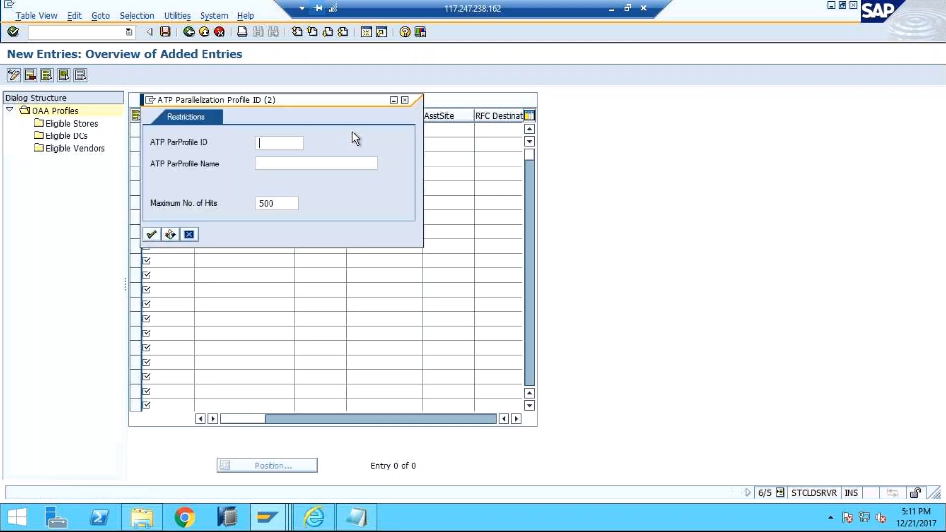
pyautogui.click(151, 235)
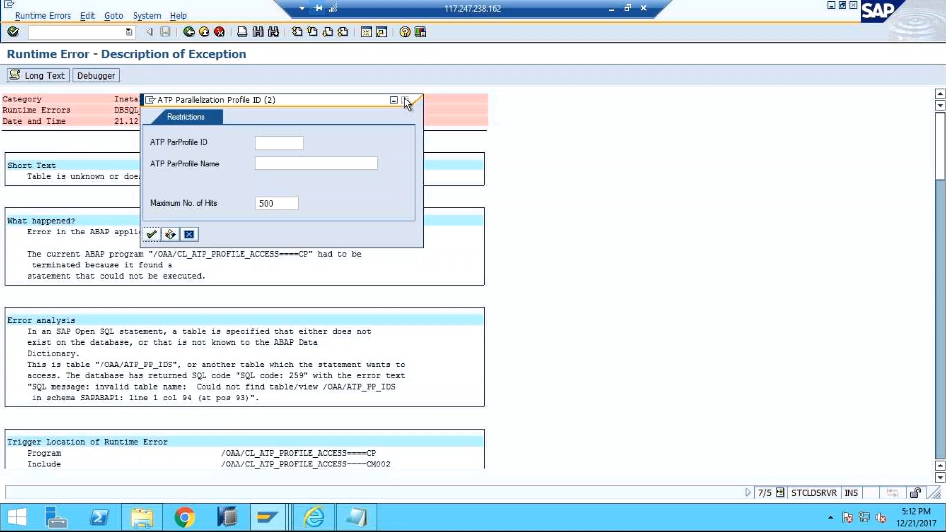
pyautogui.click(151, 235)
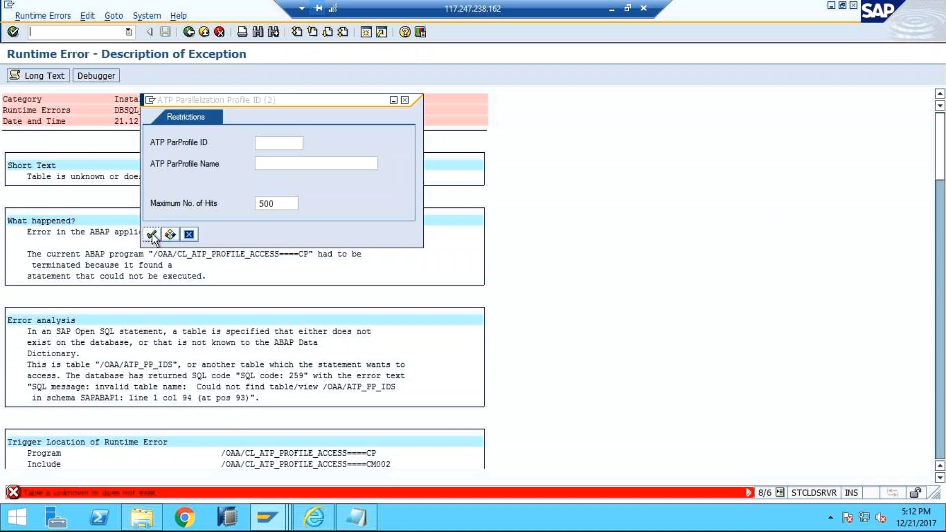
pyautogui.click(189, 235)
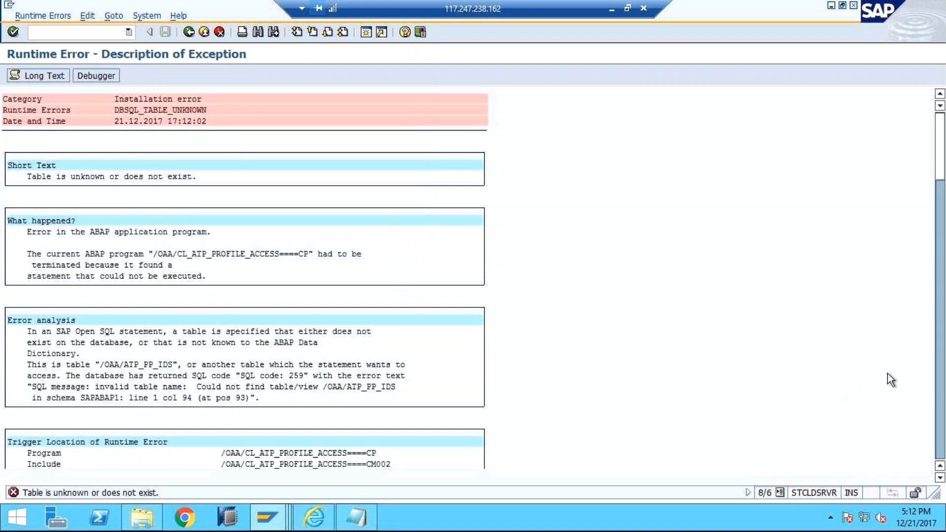
pyautogui.press('F3')
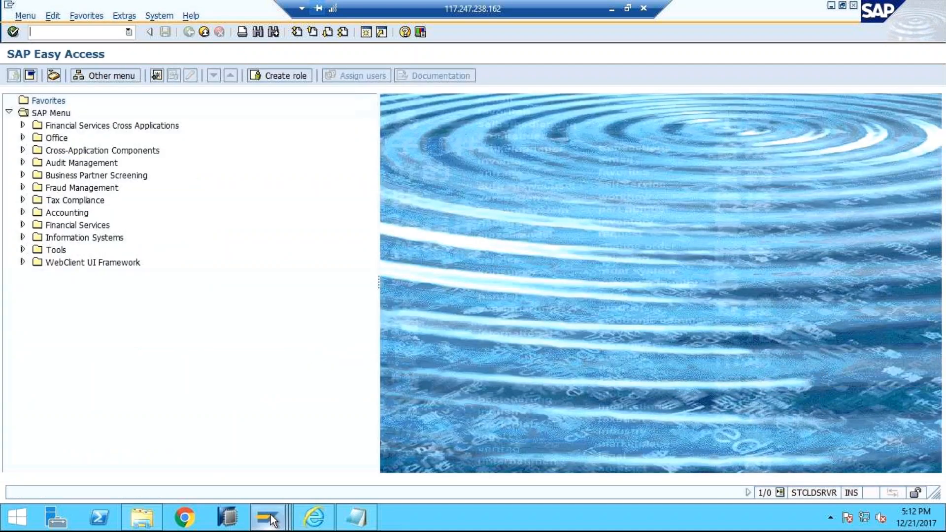
# Step: Switch to an SAP Easy Access session, run transaction spro and display the SAP Reference IMG
pyautogui.moveTo(272, 516)
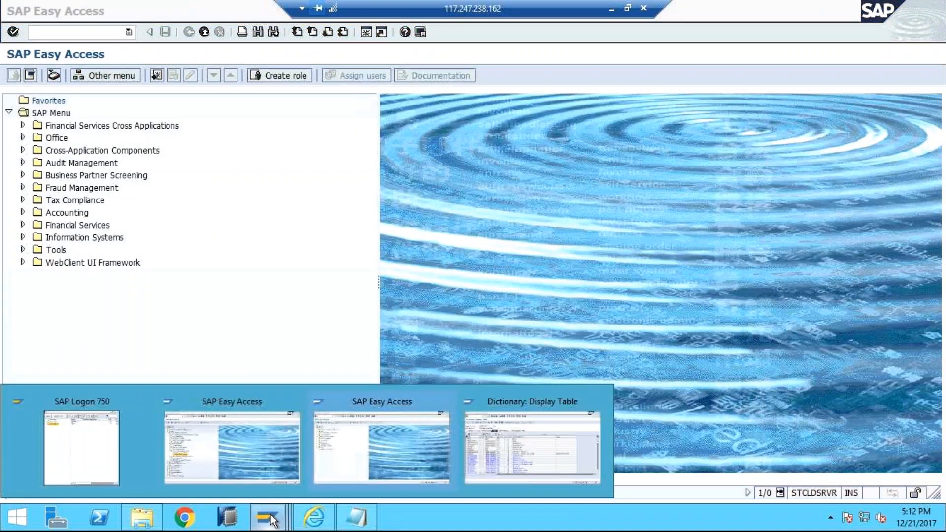
pyautogui.click(379, 439)
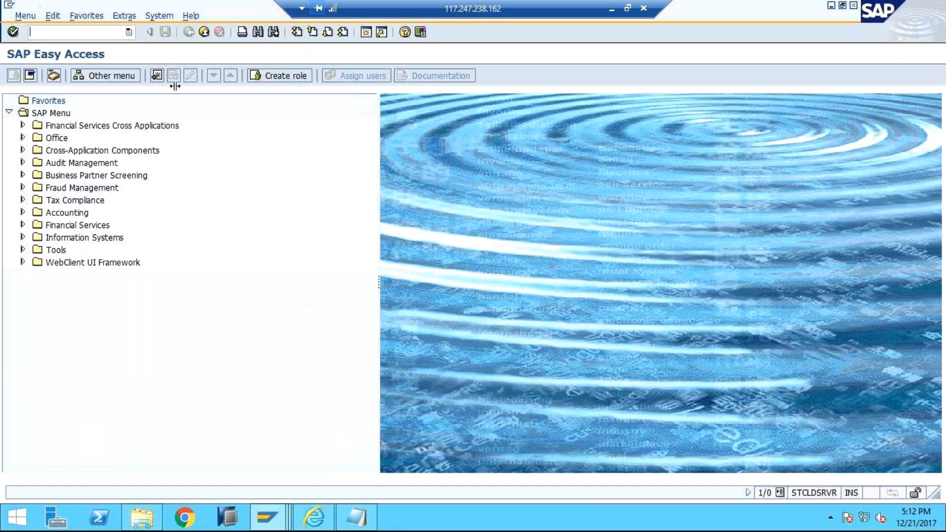
pyautogui.click(128, 32)
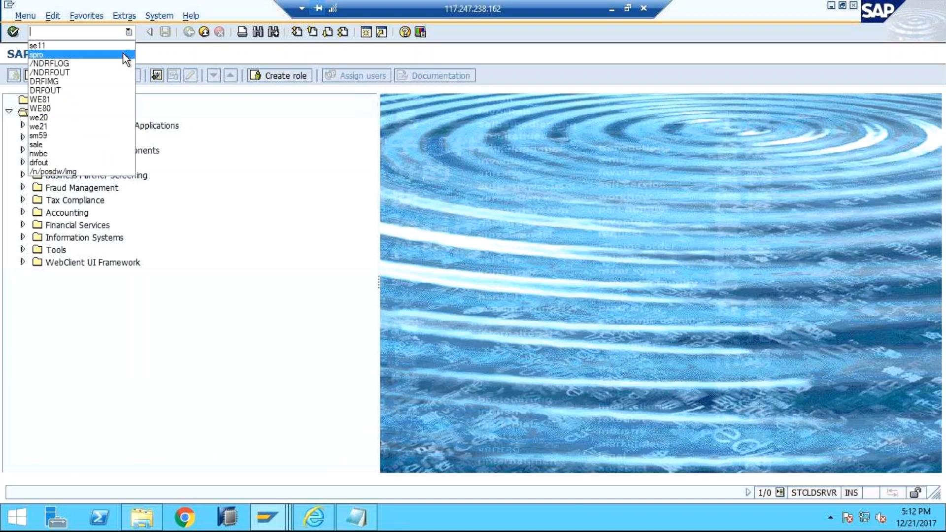
pyautogui.click(123, 54)
pyautogui.press('Return')
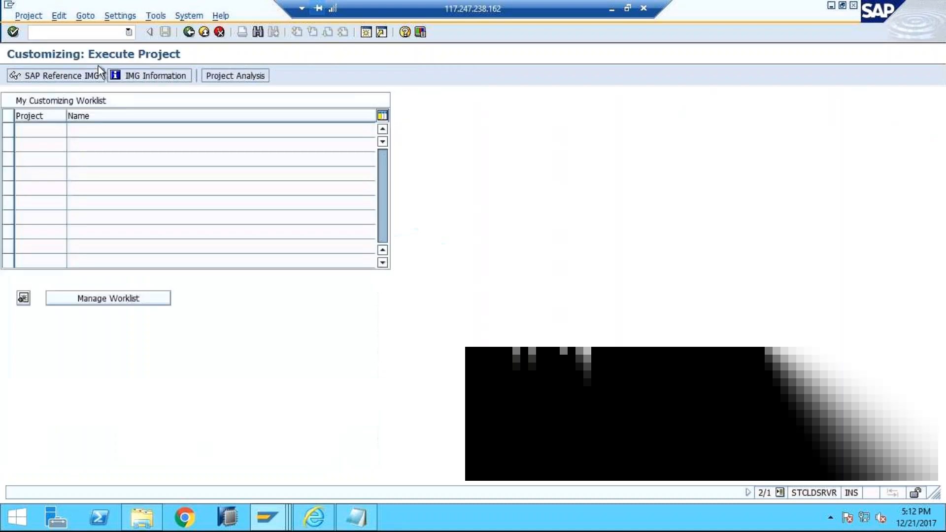
pyautogui.click(81, 75)
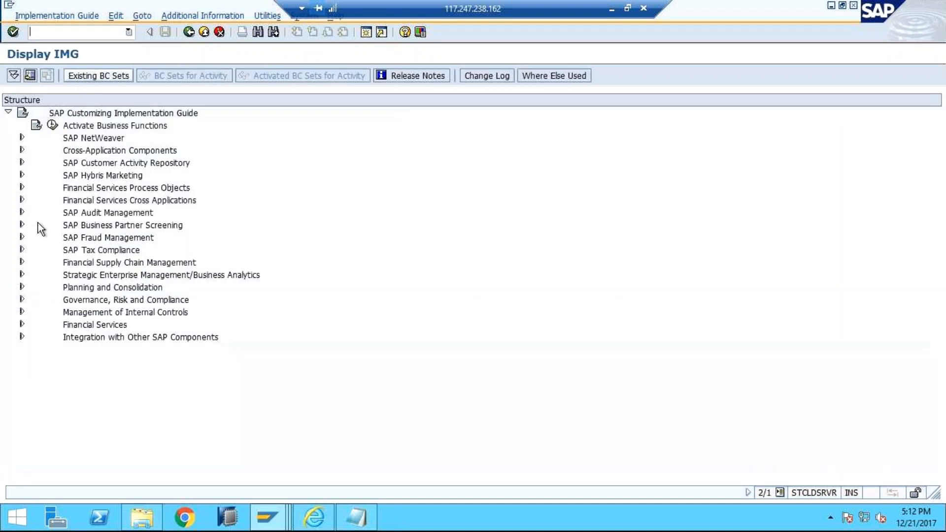
# Step: Expand SAP Customer Activity Repository, Omnichannel Article Availability and Sourcing and OAA Profile Mode, and open Define OAA Profiles
pyautogui.click(22, 162)
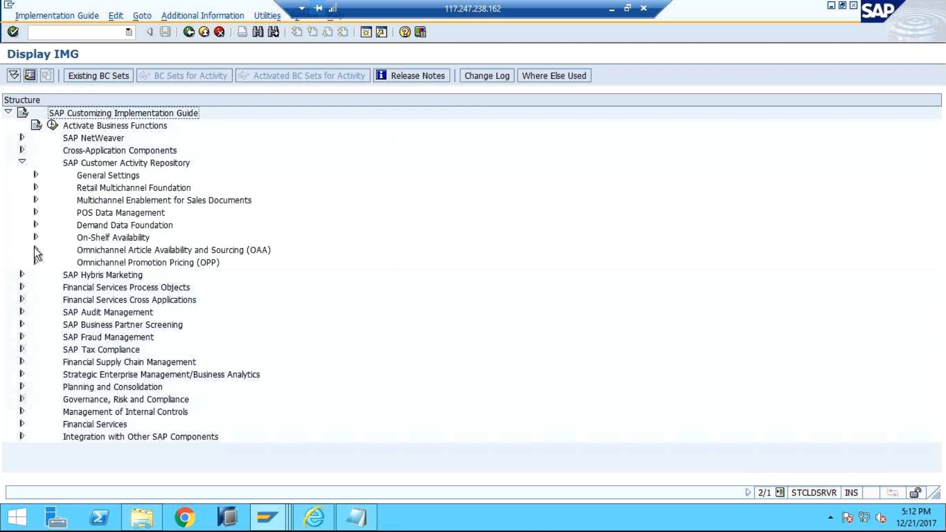
pyautogui.click(36, 250)
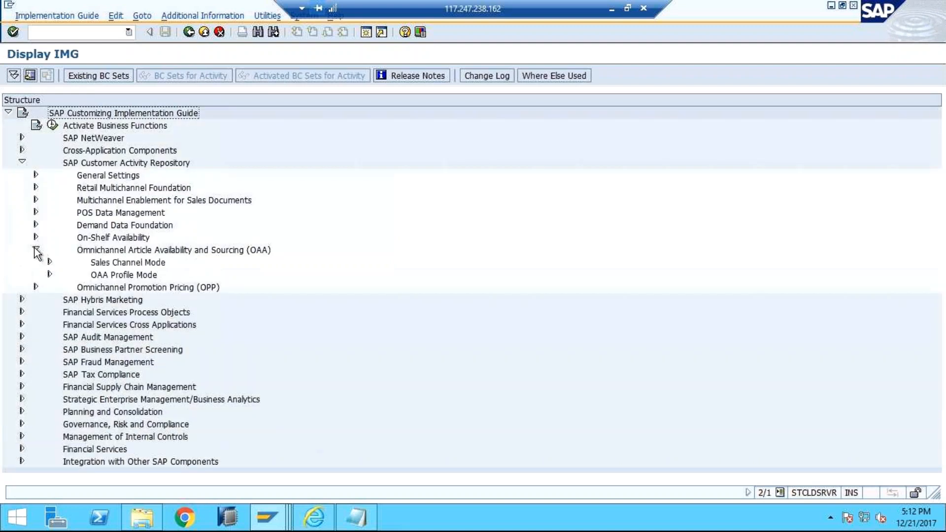
pyautogui.click(50, 275)
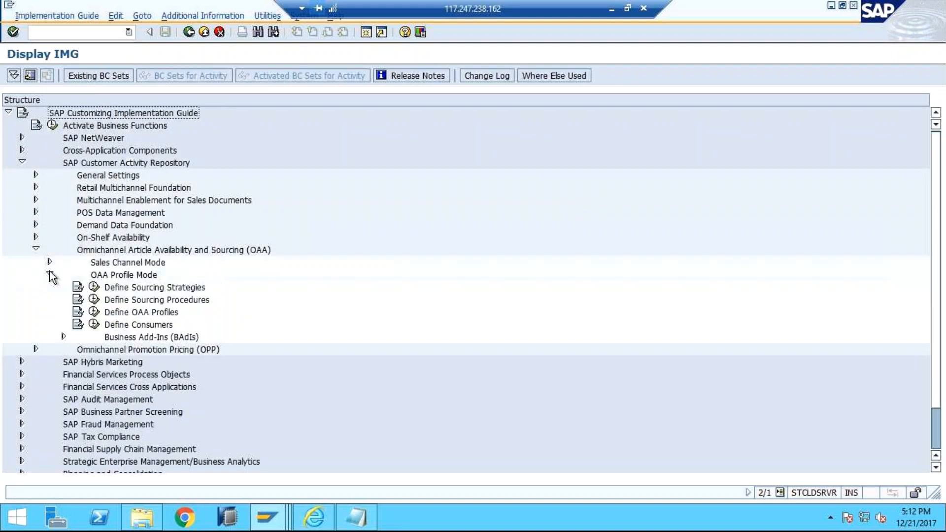
pyautogui.click(94, 313)
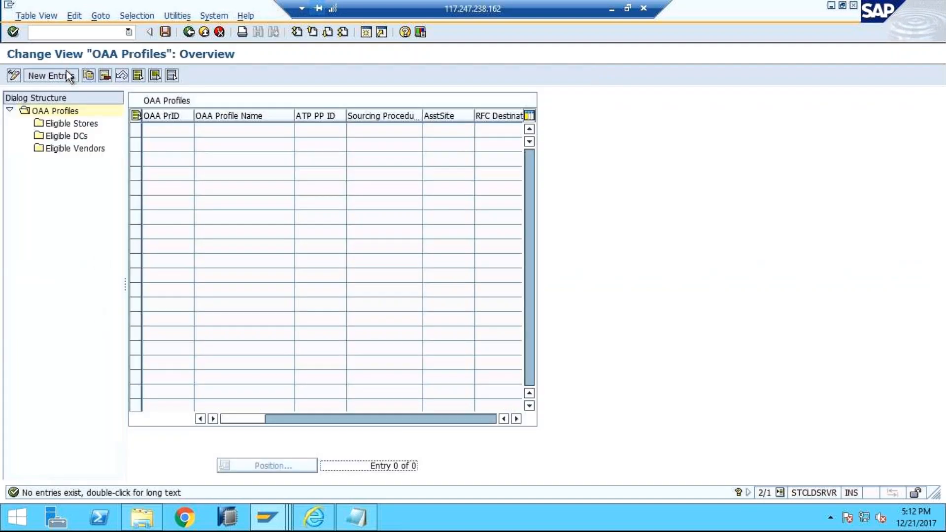
# Step: Add a new OAA profile entry again, with ID YOAA and name OAA PROFILE
pyautogui.click(63, 74)
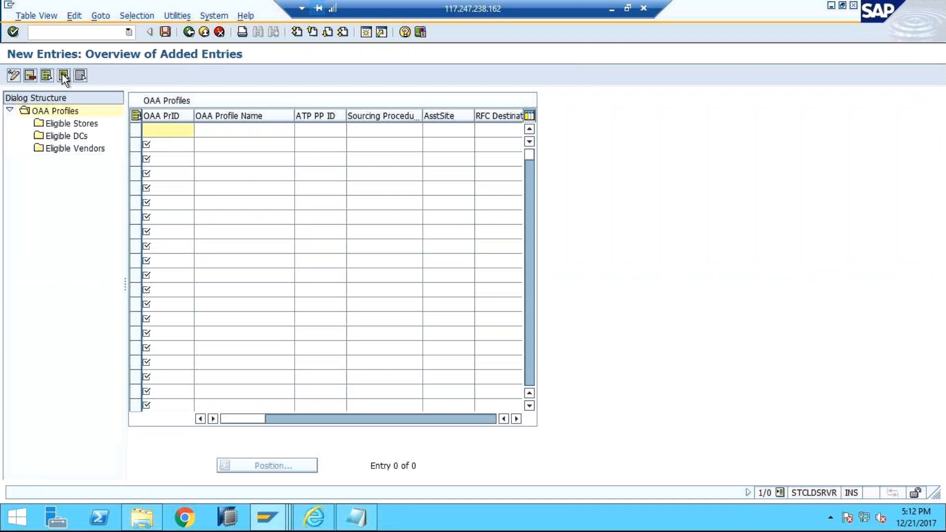
pyautogui.click(174, 131)
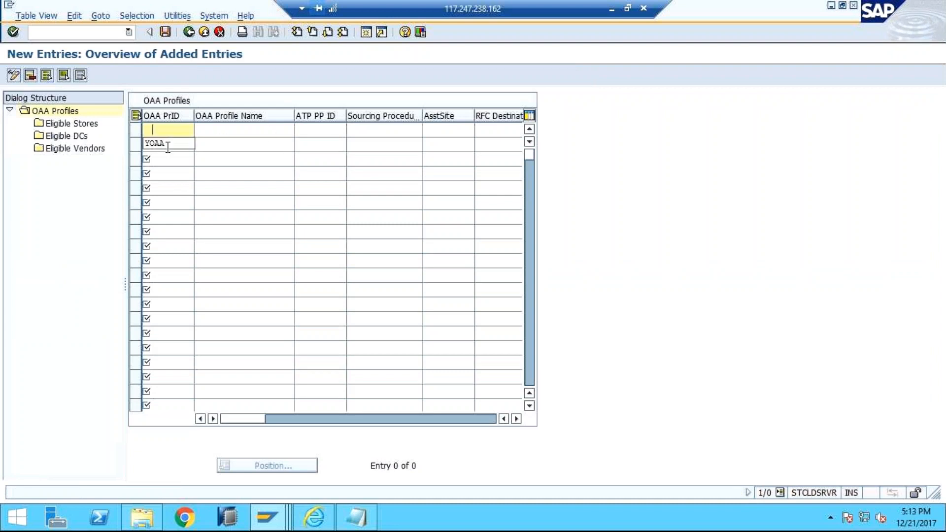
pyautogui.click(165, 144)
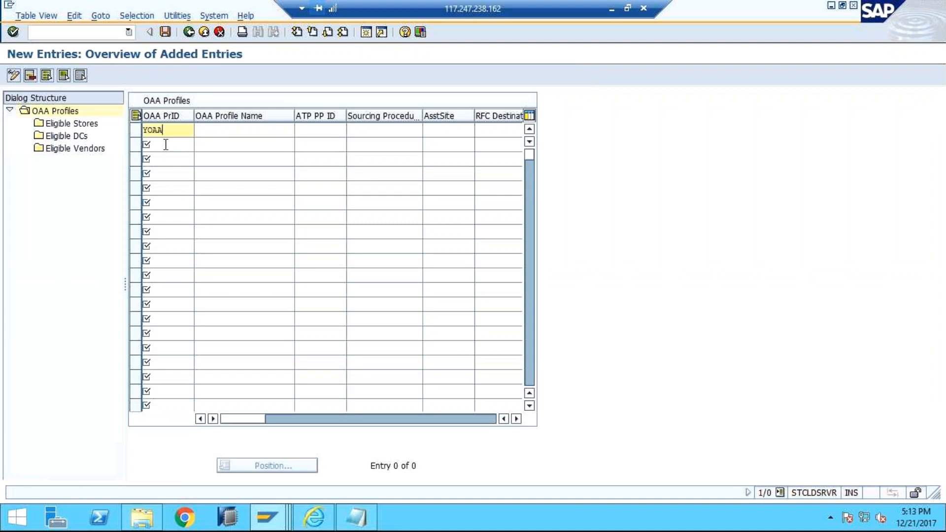
pyautogui.click(215, 132)
pyautogui.click(215, 131)
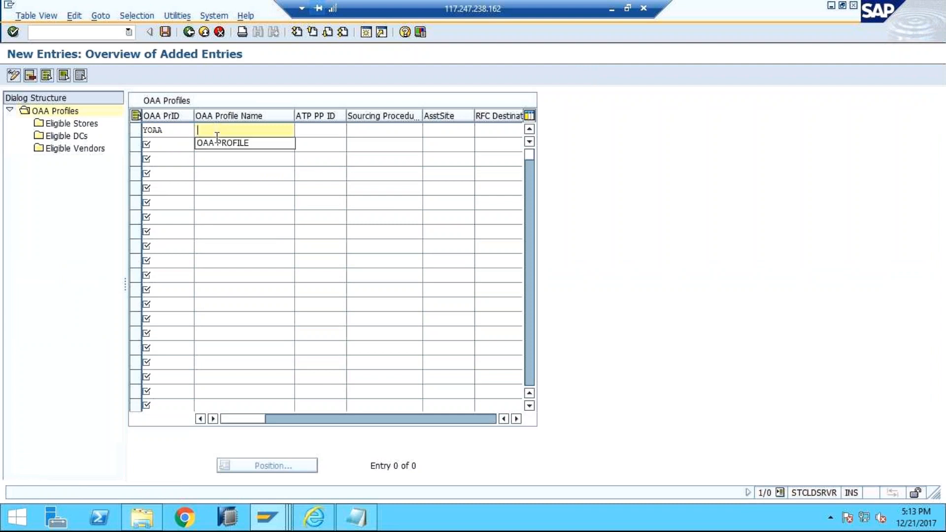
pyautogui.click(216, 144)
# Step: Leave the ATP PP ID empty and assign sourcing procedure YSOURCE_PRO to the YOAA profile
pyautogui.click(367, 129)
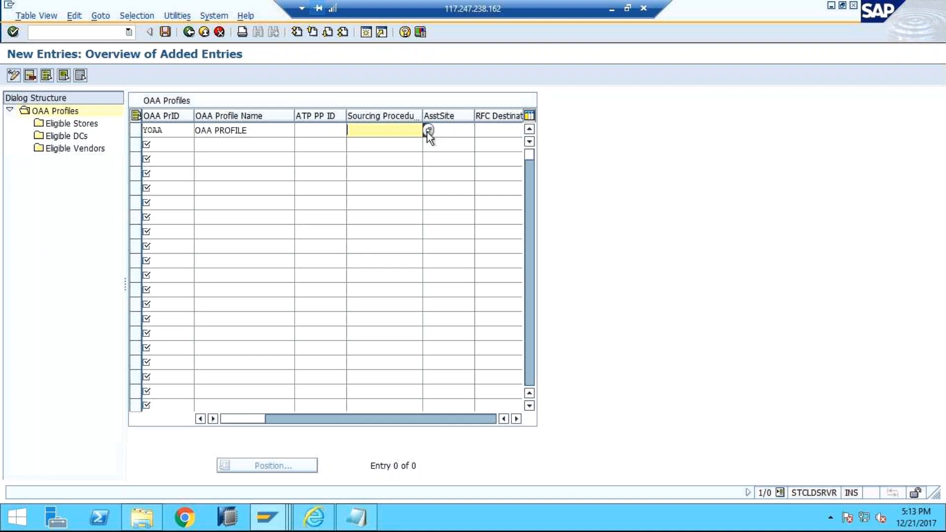
pyautogui.click(329, 129)
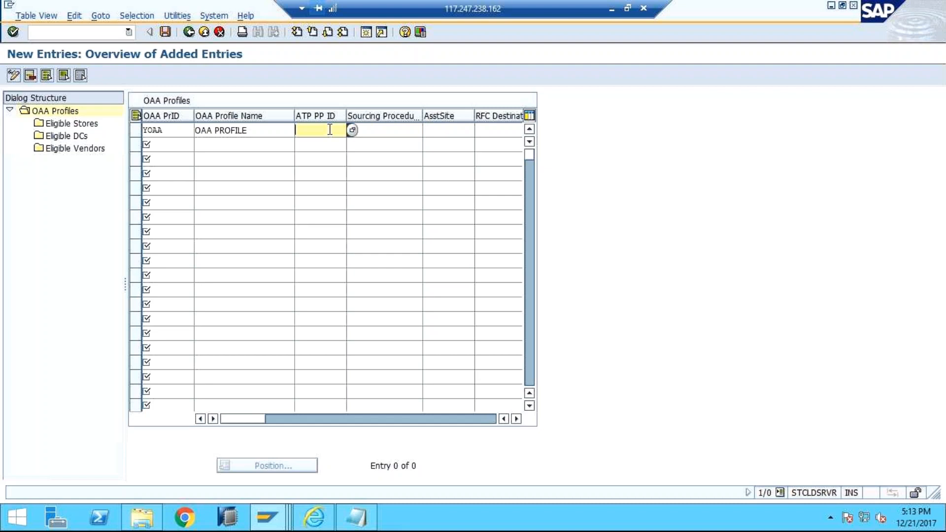
pyautogui.click(376, 130)
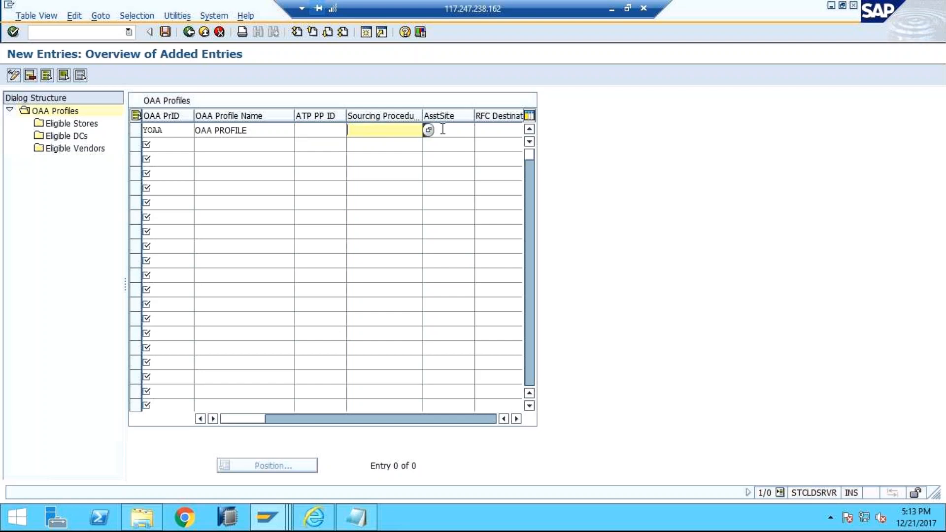
pyautogui.click(428, 129)
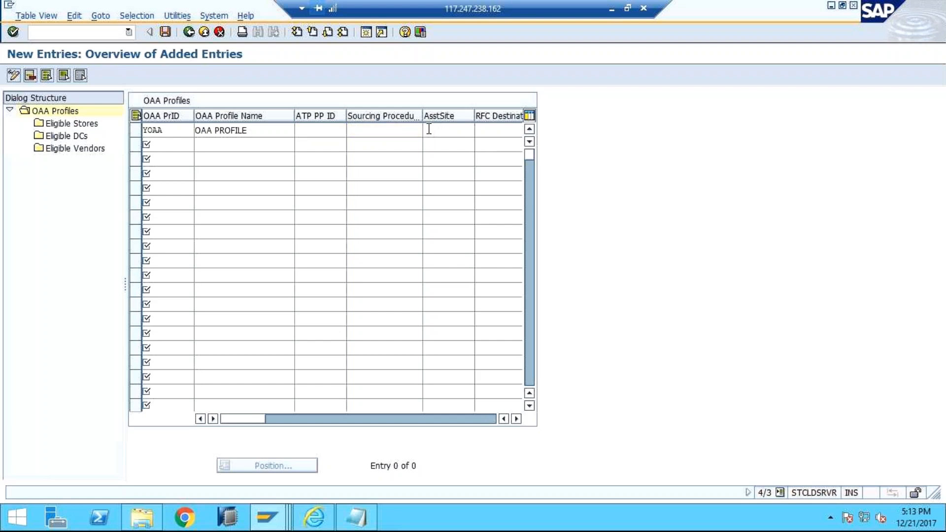
pyautogui.doubleClick(218, 147)
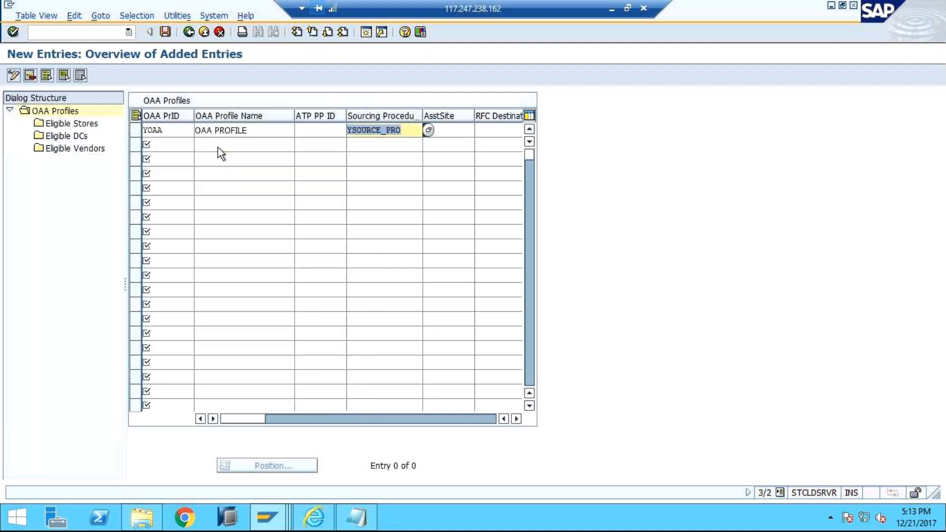
# Step: Try to look up an assortment site for the YOAA profile without restrictions, and close the search dialog
pyautogui.click(456, 132)
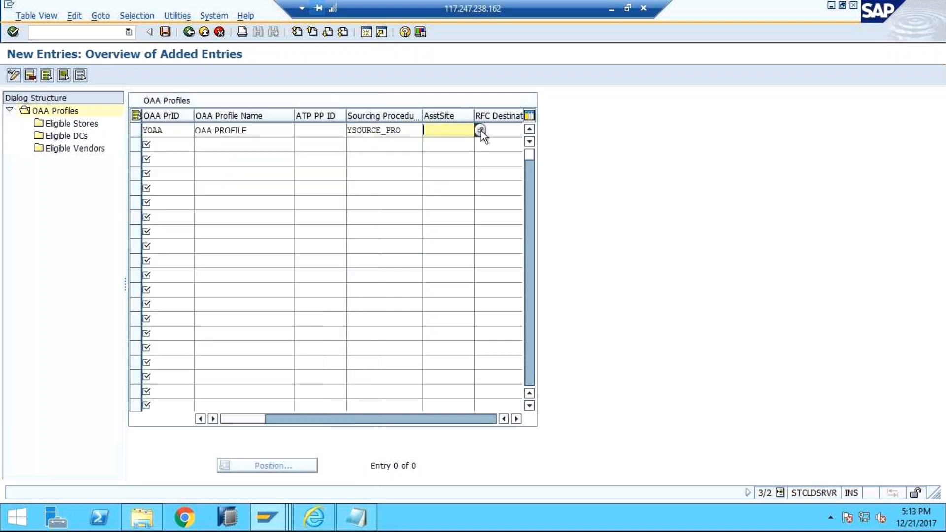
pyautogui.click(481, 131)
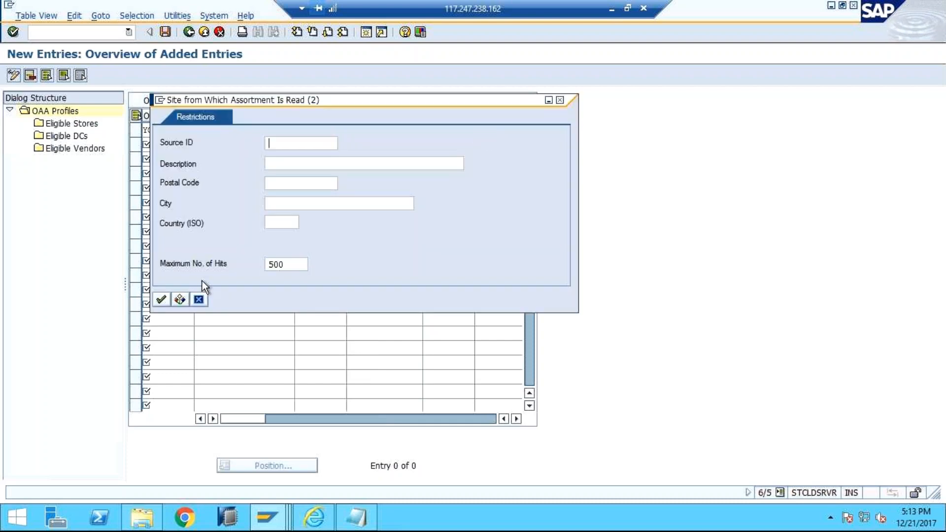
pyautogui.click(161, 300)
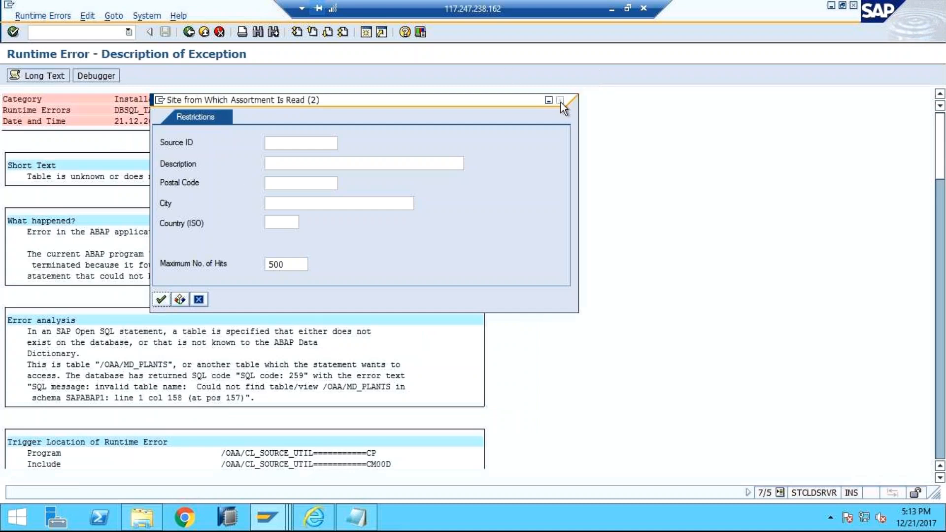
pyautogui.click(199, 301)
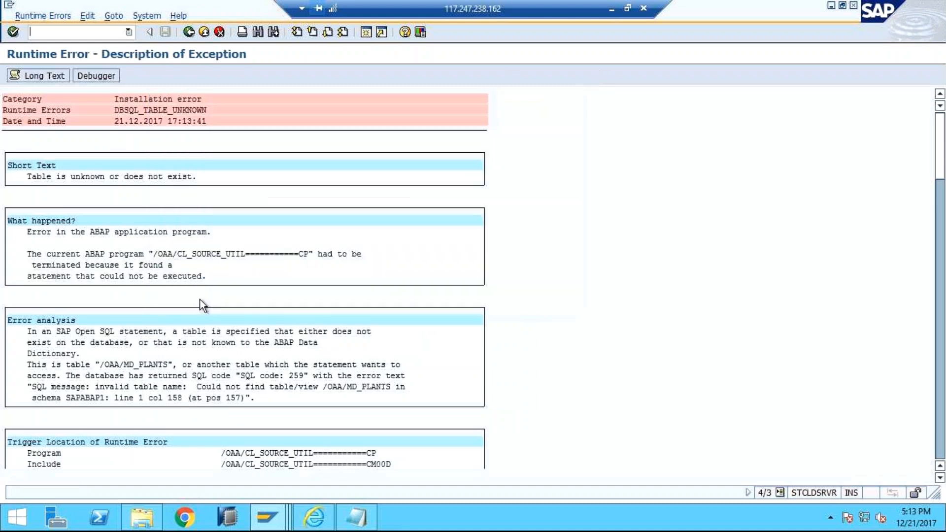
# Step: Leave the runtime error screen, start transaction SPRO and display the SAP Reference IMG
pyautogui.click(127, 33)
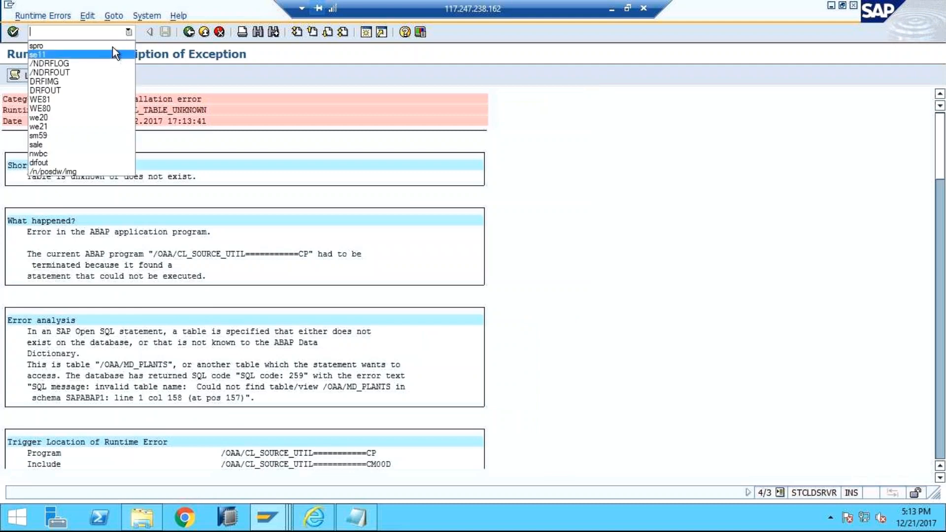
pyautogui.click(113, 46)
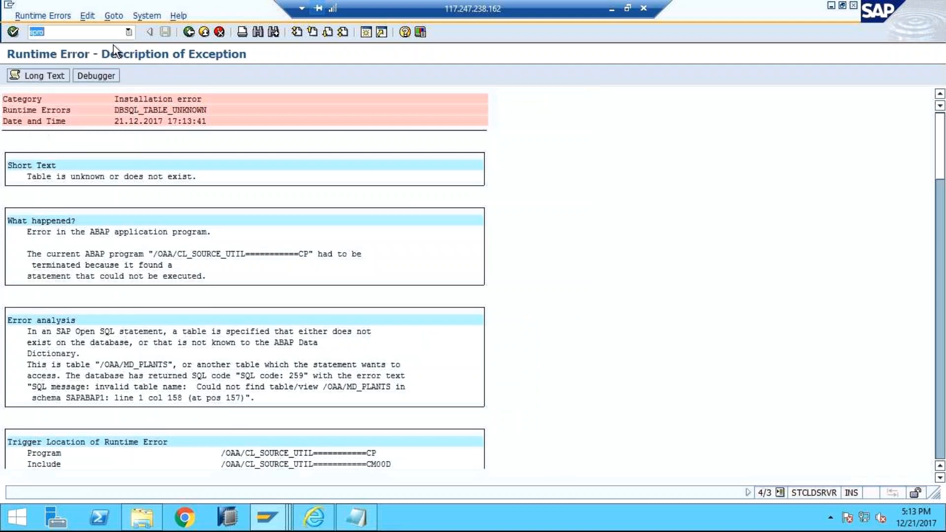
pyautogui.press('Return')
pyautogui.click(188, 32)
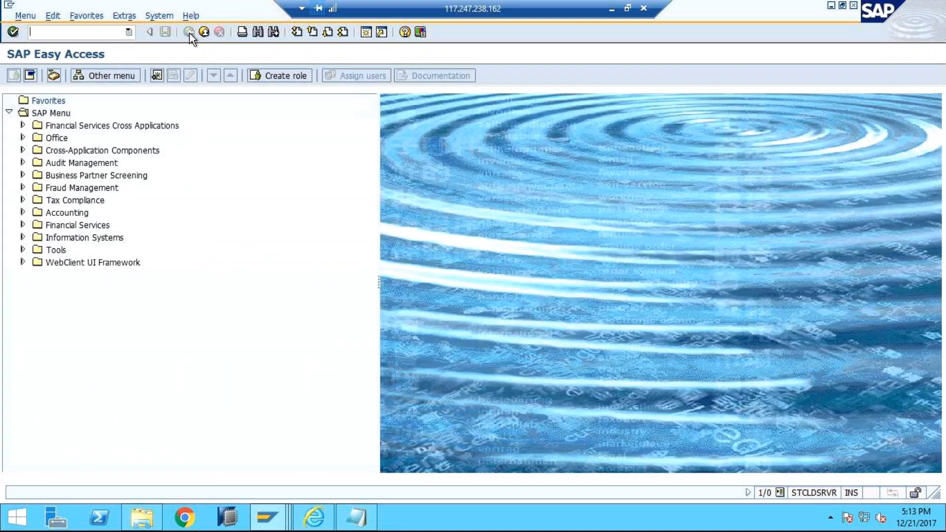
pyautogui.write('spro')
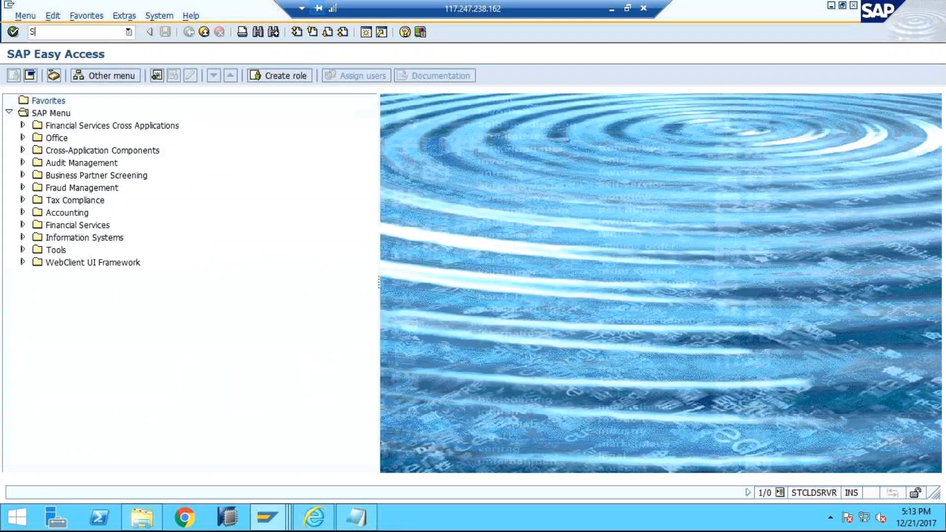
pyautogui.press('Return')
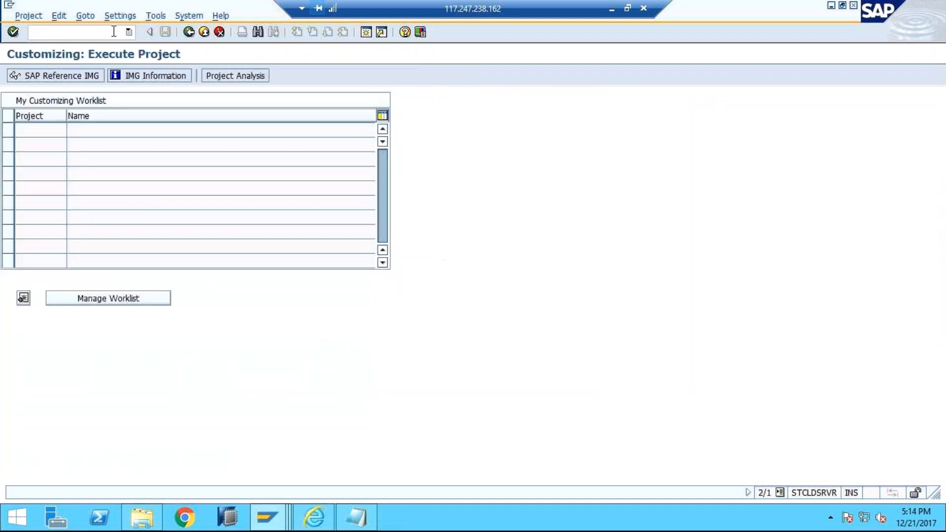
pyautogui.click(69, 77)
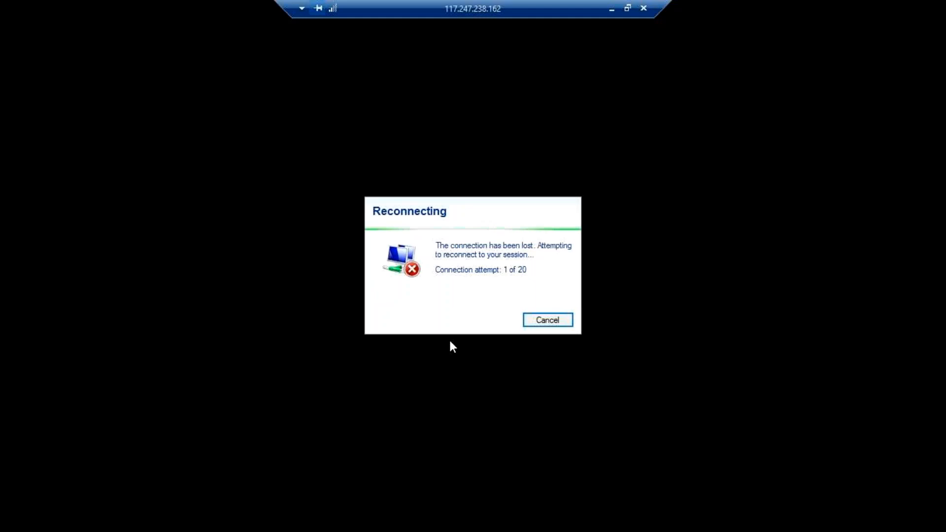
# Step: Return to the remote desktop session, expand SAP Customer Activity Repository in the IMG and hide the screen-sharing notice
pyautogui.click(613, 9)
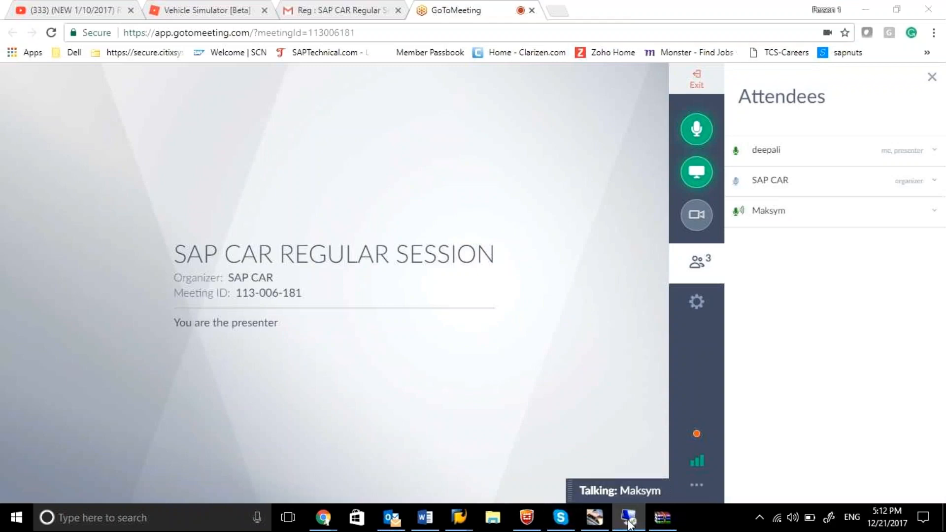
pyautogui.click(595, 517)
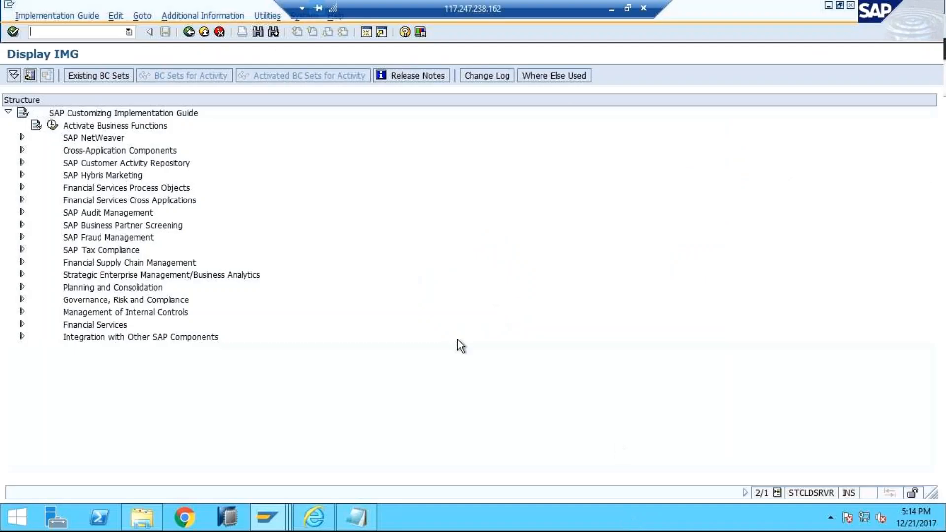
pyautogui.click(22, 163)
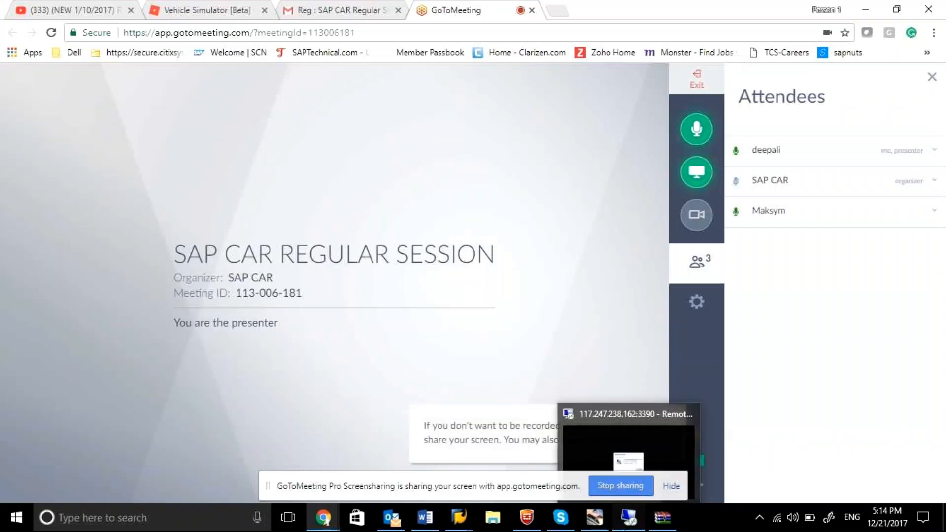
pyautogui.click(625, 522)
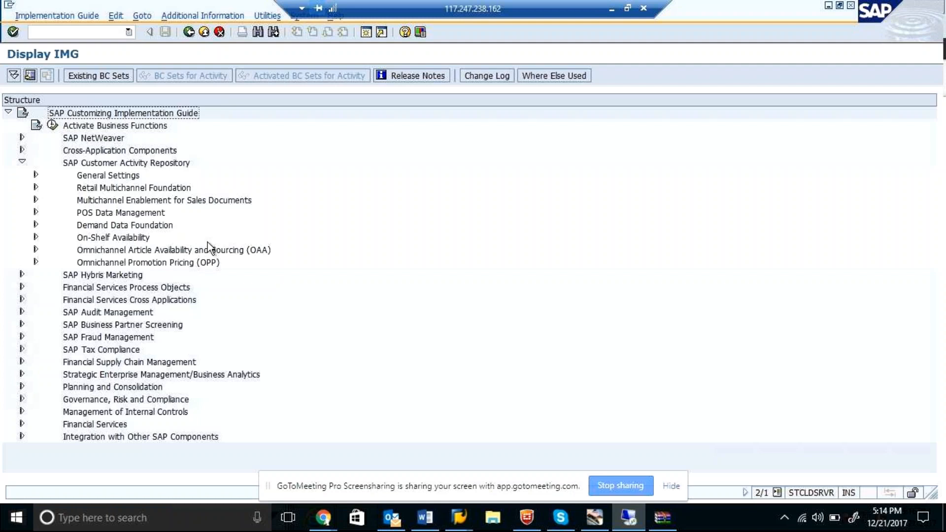
pyautogui.click(671, 486)
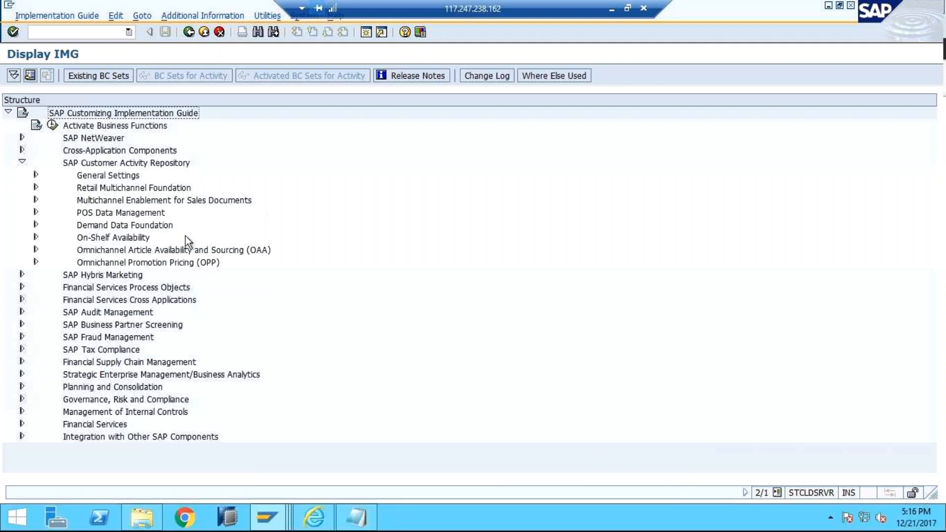
# Step: Expand Omnichannel Article Availability and Sourcing (OAA) and its OAA Profile Mode node, and open Define OAA Profiles
pyautogui.click(36, 250)
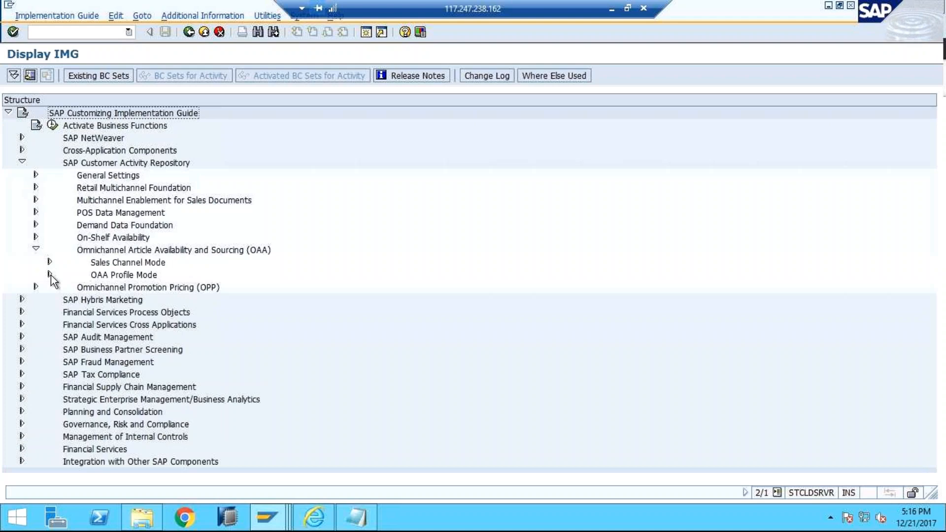
pyautogui.click(50, 275)
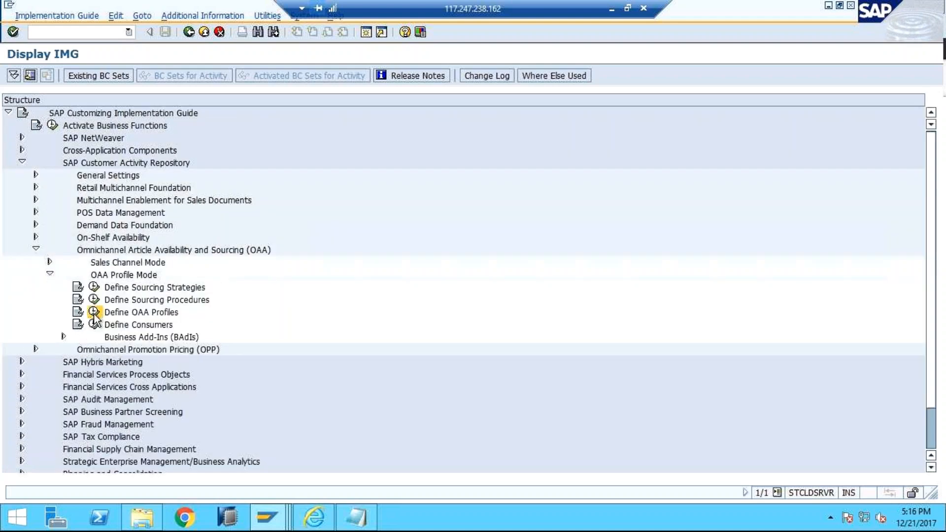
pyautogui.click(94, 312)
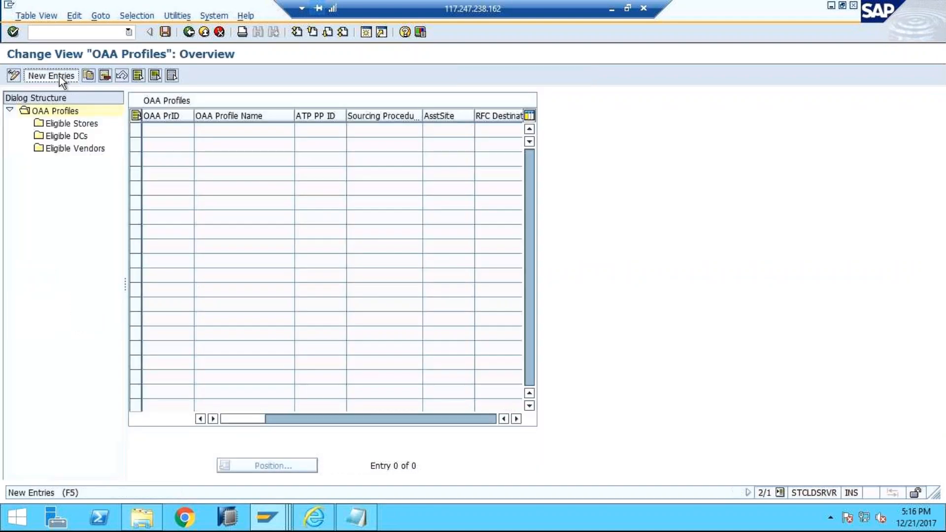
# Step: Create a new OAA profile entry with ID YOAA and profile name OAA PROFILE
pyautogui.click(59, 76)
pyautogui.click(189, 130)
pyautogui.click(179, 143)
pyautogui.click(215, 131)
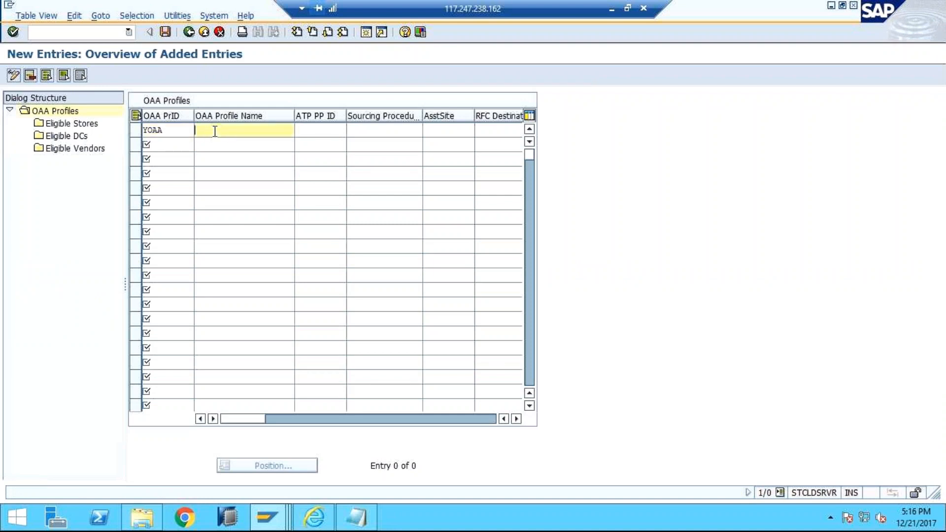
pyautogui.write('OPT')
pyautogui.press('BackSpace')
pyautogui.press('BackSpace')
pyautogui.click(214, 145)
# Step: Leave the ATP PP ID blank and set the new profile's sourcing procedure to YSOURCE_PRO
pyautogui.click(309, 131)
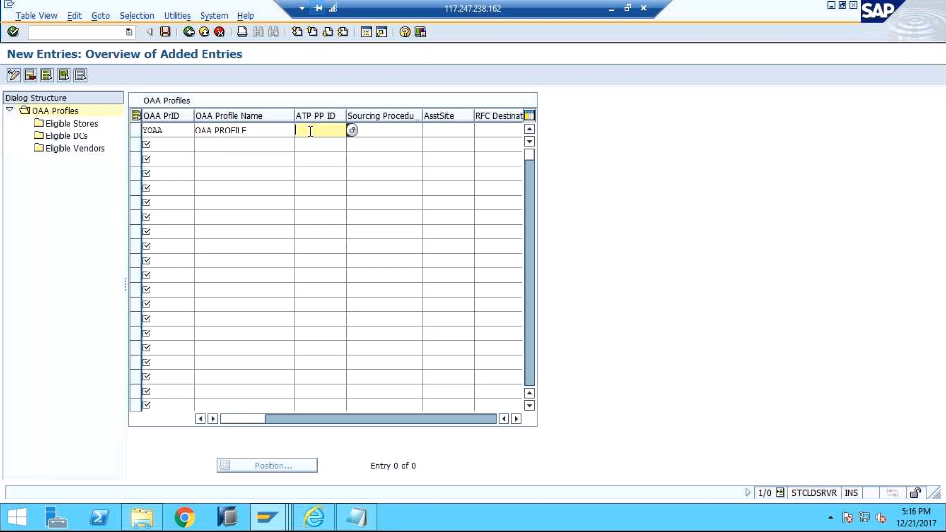
pyautogui.click(378, 133)
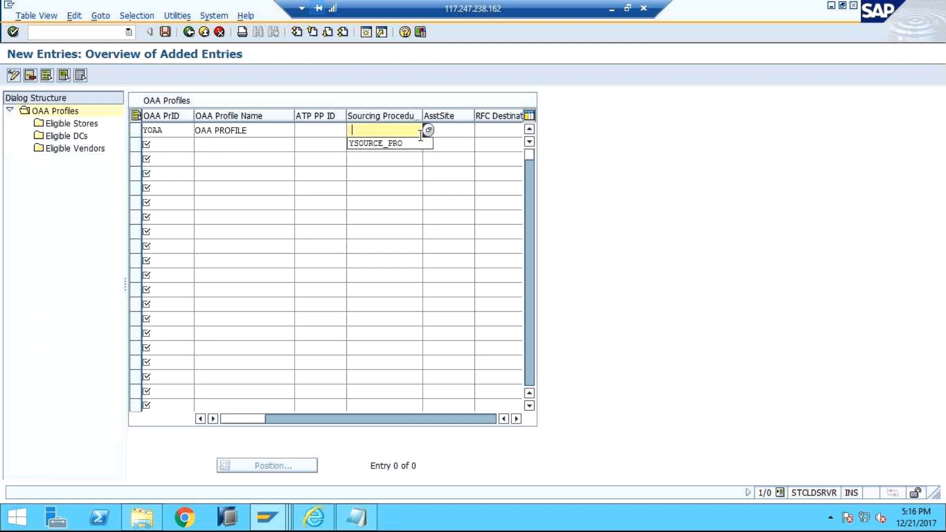
pyautogui.click(404, 144)
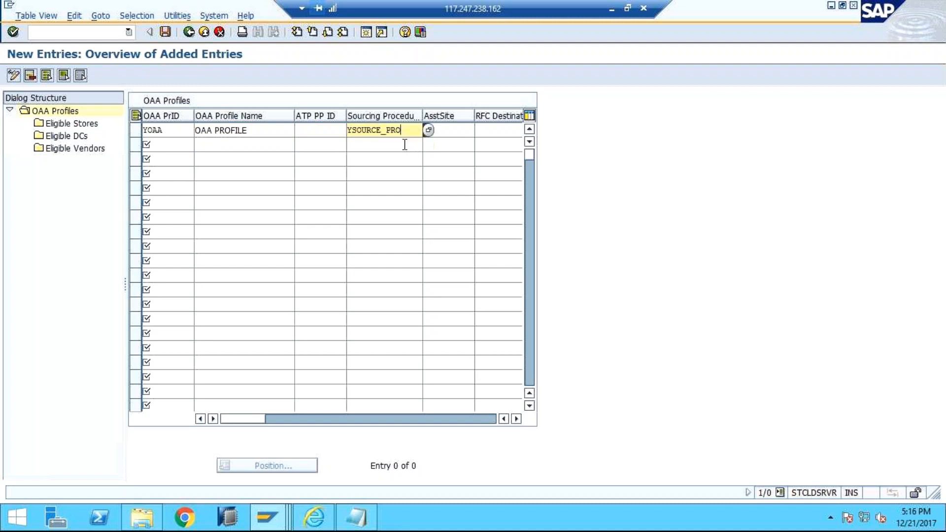
# Step: Look up the RFC destinations without restrictions and assign HYBRIS_SY to the YOAA profile
pyautogui.click(515, 419)
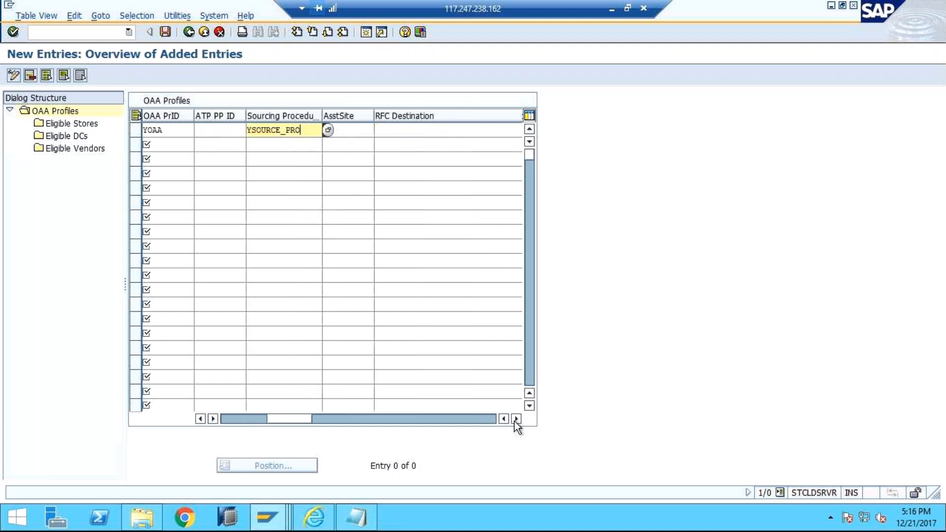
pyautogui.click(424, 130)
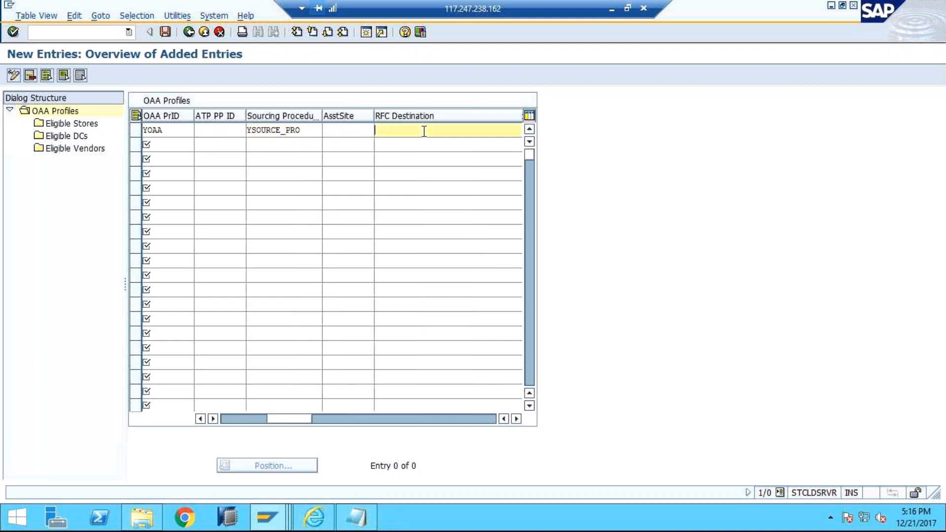
pyautogui.click(517, 419)
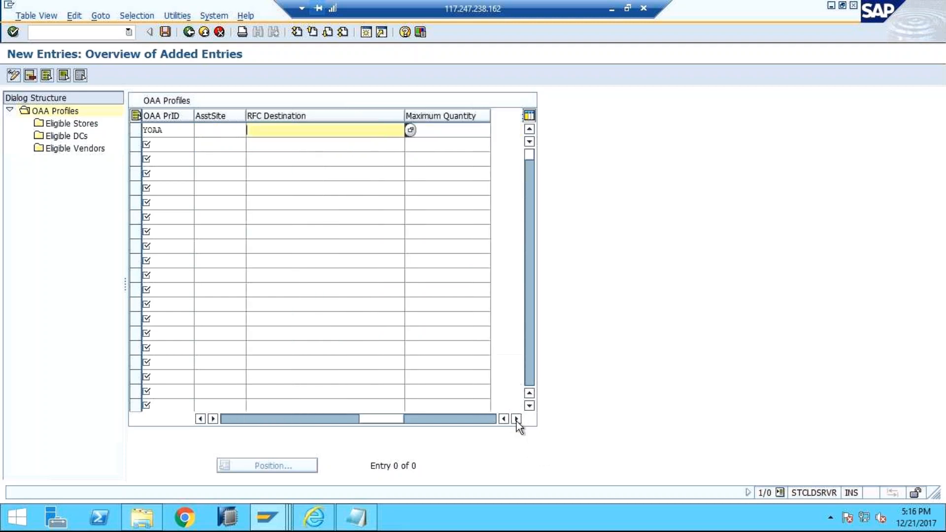
pyautogui.click(410, 129)
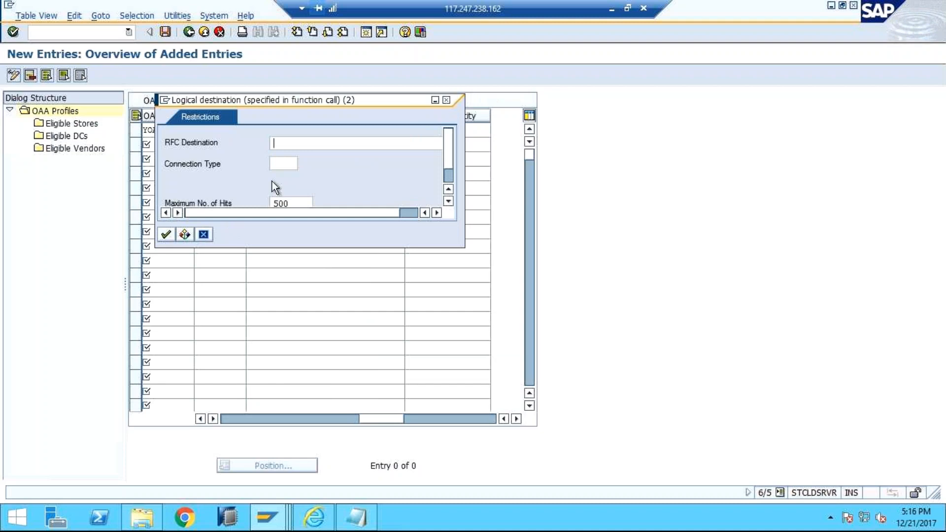
pyautogui.click(165, 235)
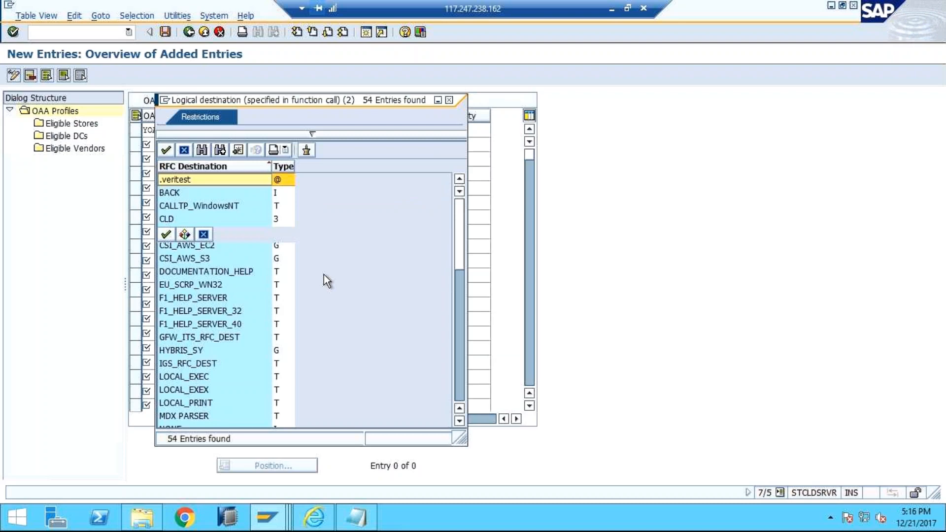
pyautogui.doubleClick(179, 348)
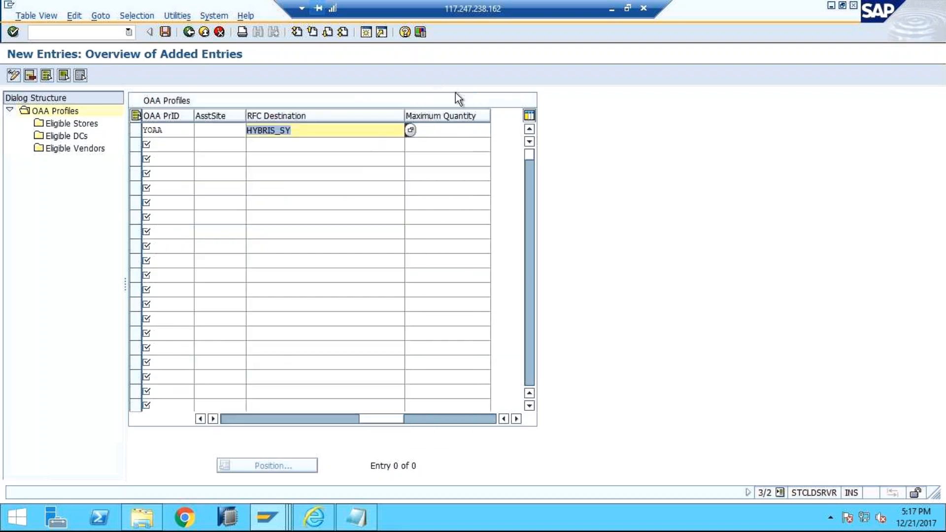
# Step: Leave the maximum quantity blank and save the YOAA profile under customizing request CLDK900012
pyautogui.click(458, 131)
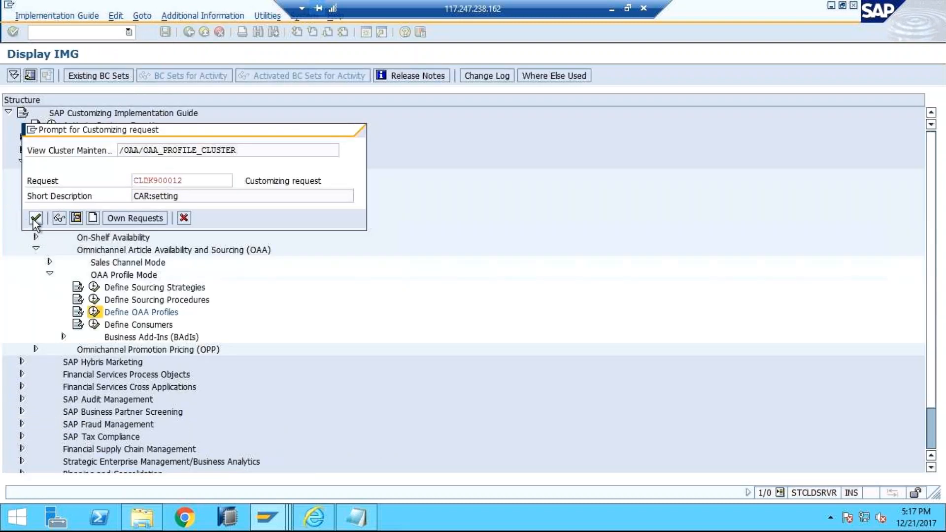
pyautogui.click(36, 218)
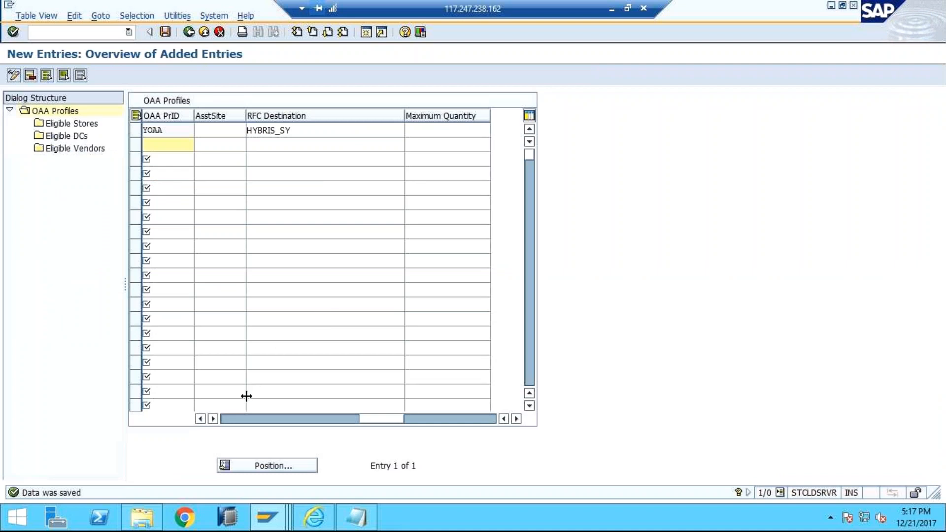
pyautogui.click(228, 418)
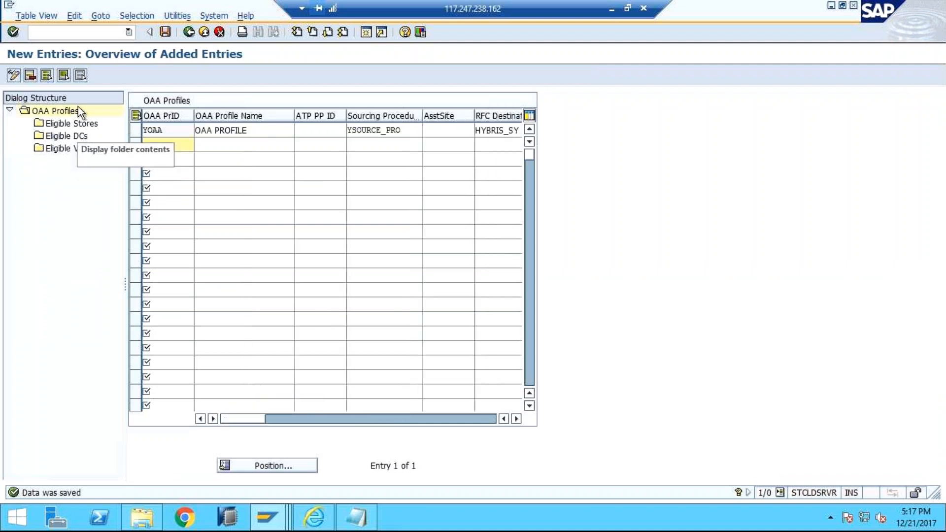
# Step: Start a new eligible store entry for the YOAA profile, view the store search restrictions and close them without searching
pyautogui.click(139, 130)
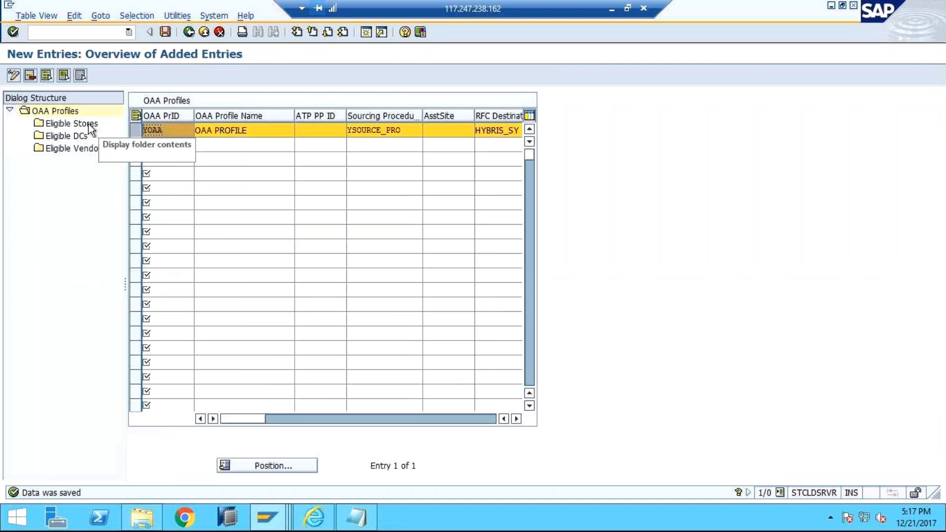
pyautogui.doubleClick(90, 125)
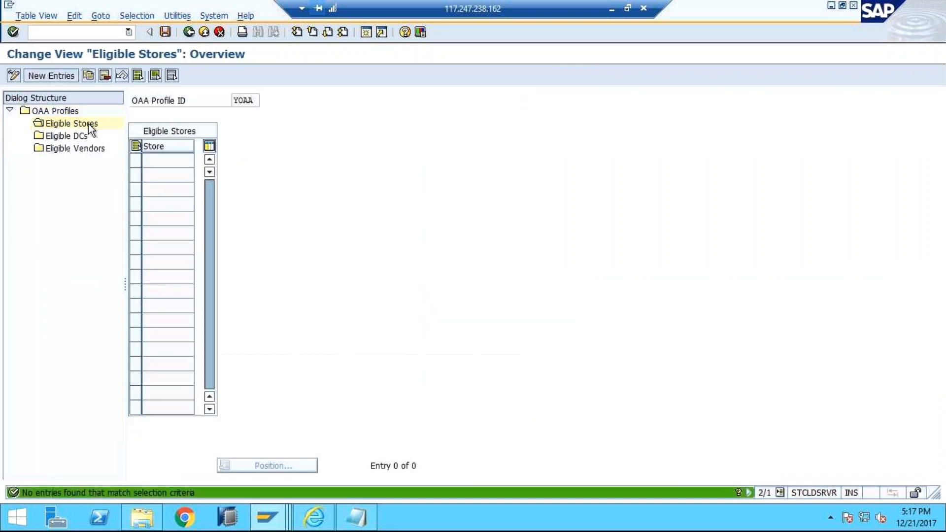
pyautogui.click(43, 76)
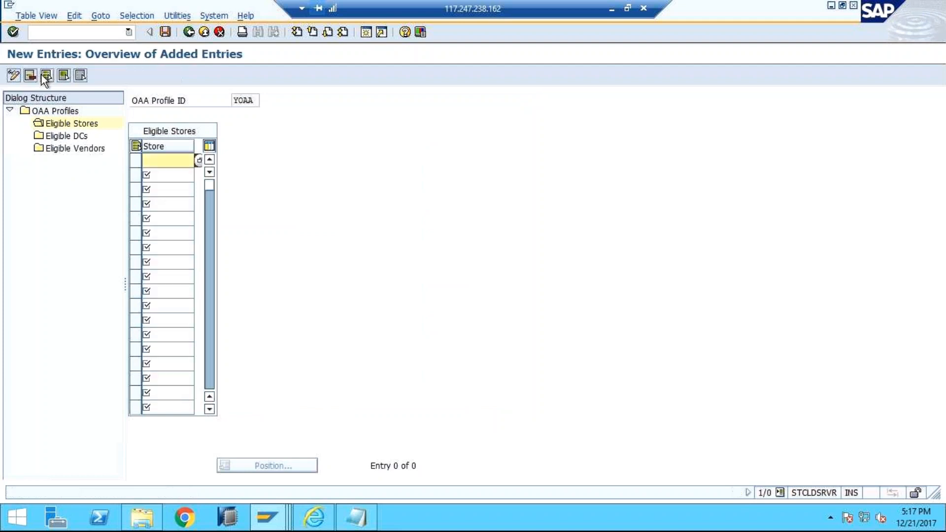
pyautogui.click(198, 161)
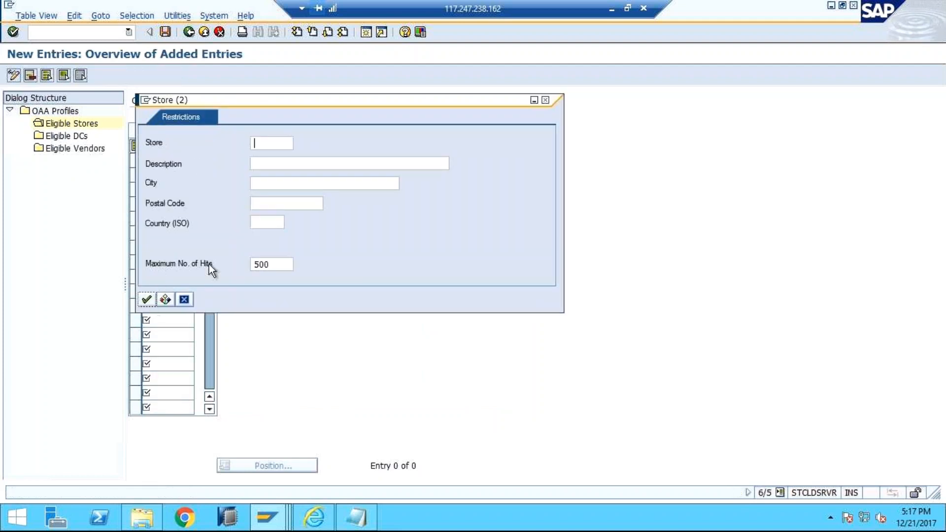
pyautogui.click(545, 99)
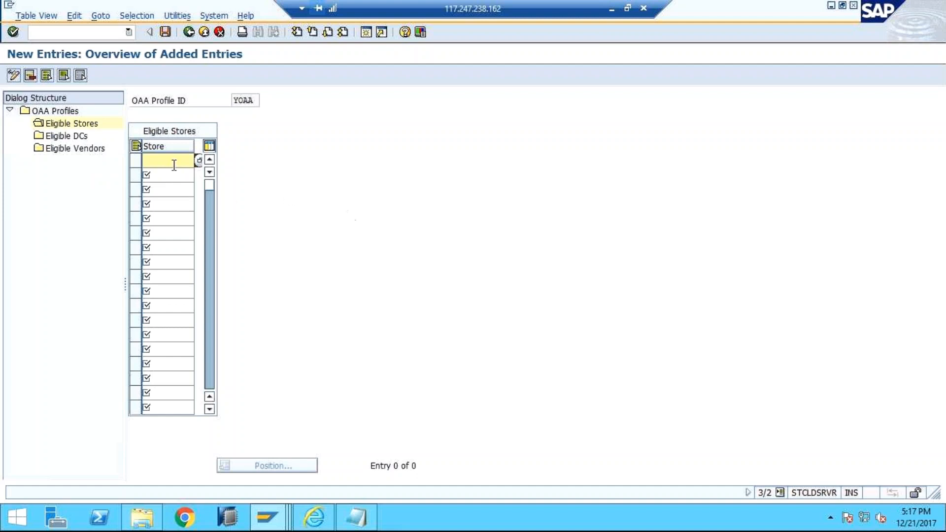
# Step: Leave the eligible stores without adding an entry and return to the OAA profiles list
pyautogui.click(87, 150)
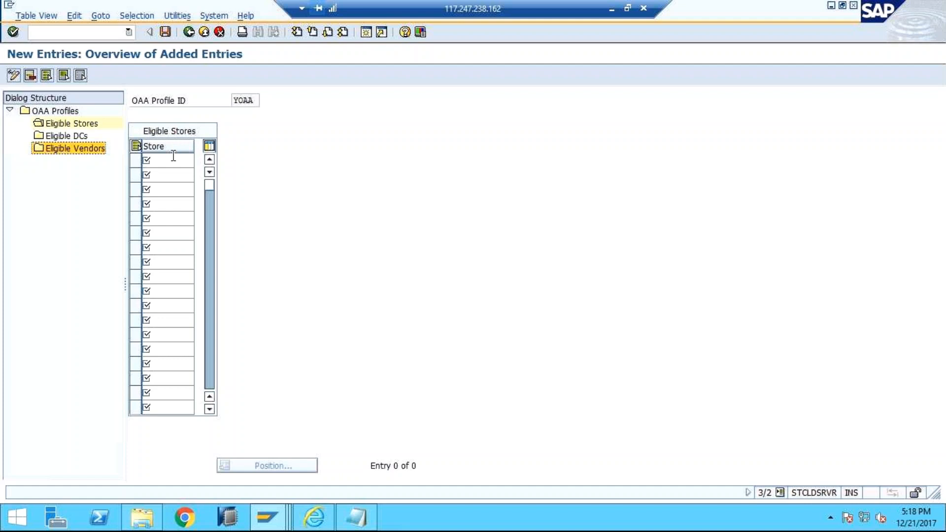
pyautogui.click(189, 32)
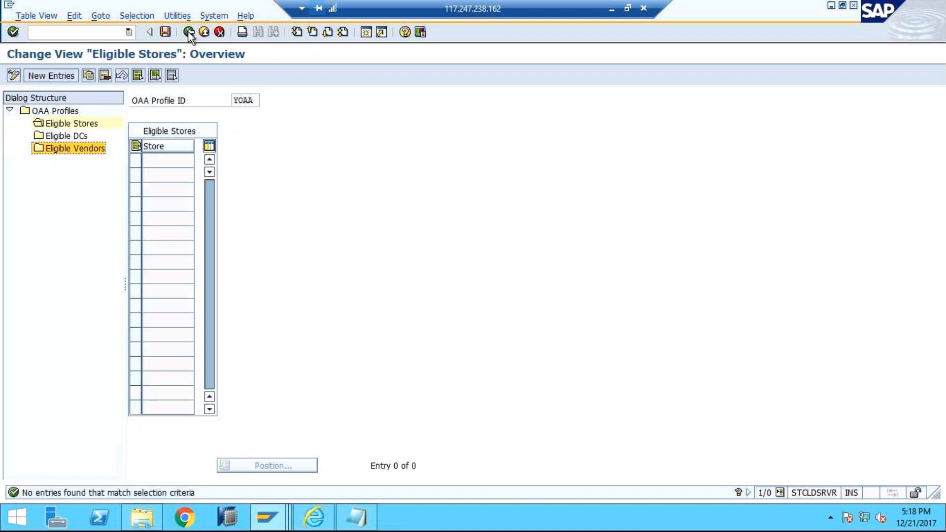
pyautogui.click(188, 33)
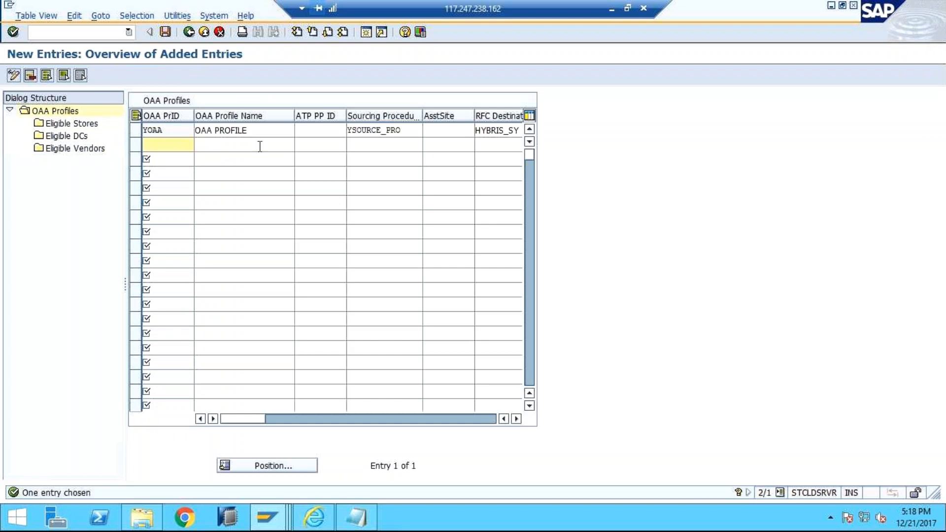
# Step: Review the YOAA profile's ATP, assortment site and RFC destination fields and its eligible source categories, and return to the implementation guide
pyautogui.click(313, 132)
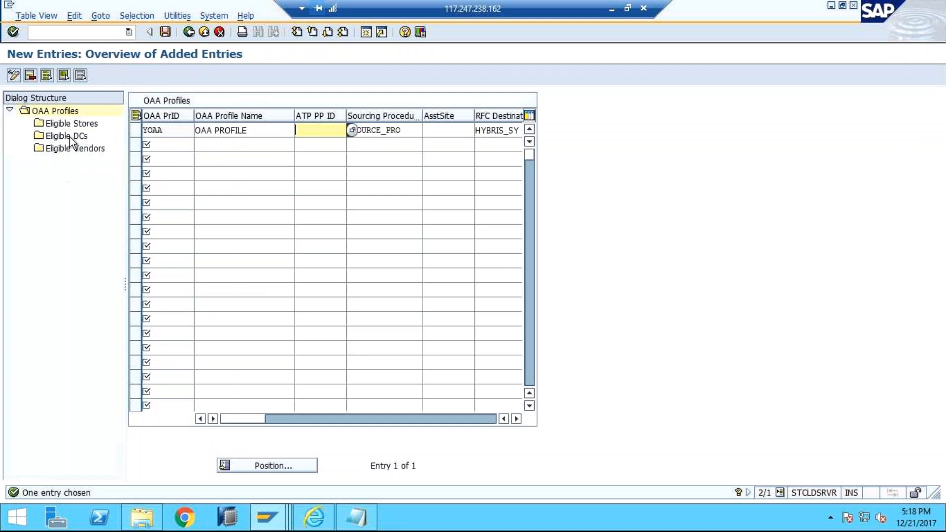
pyautogui.click(76, 150)
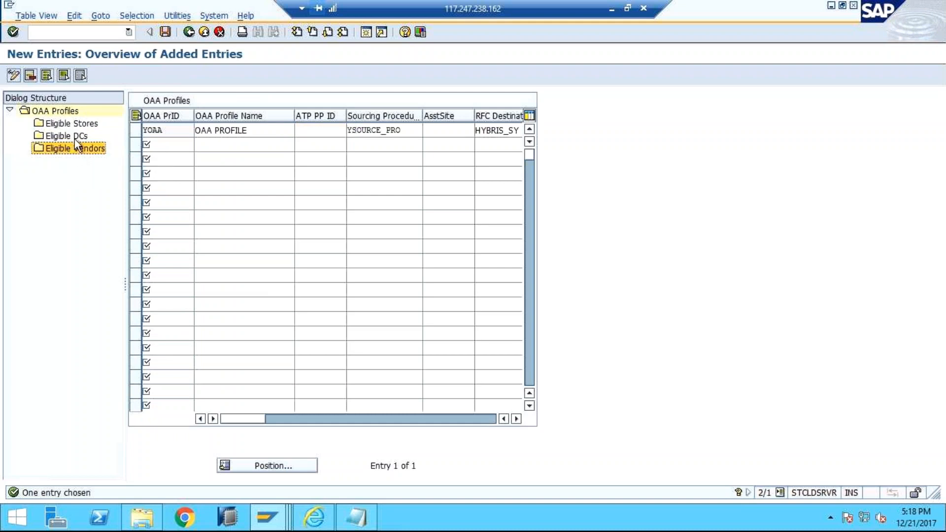
pyautogui.click(74, 137)
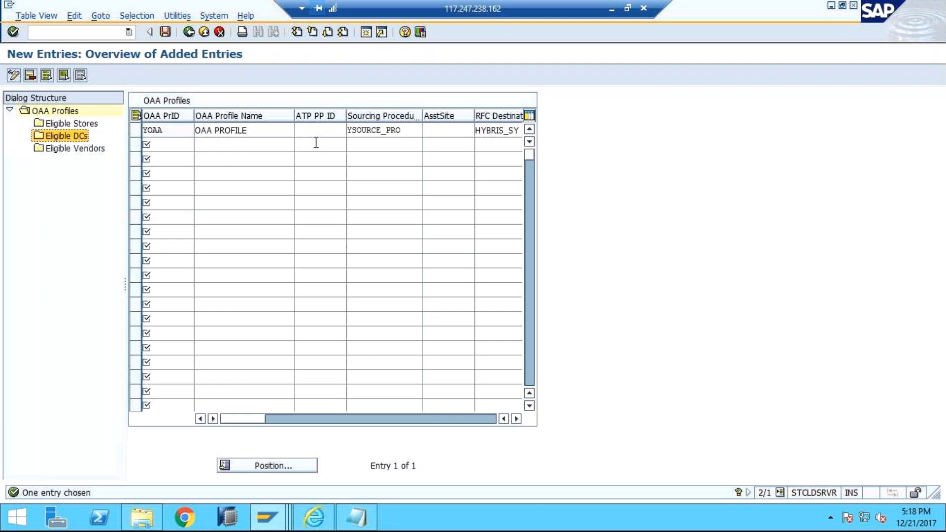
pyautogui.click(76, 149)
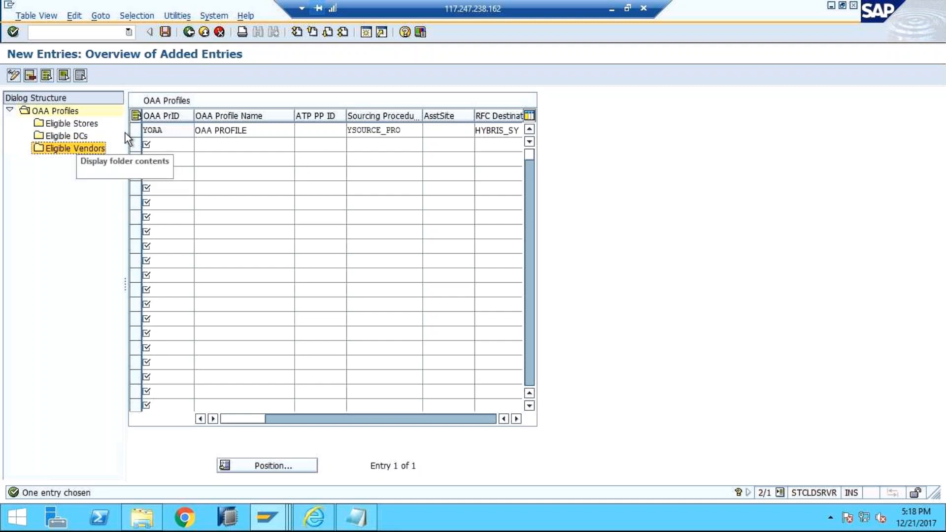
pyautogui.click(306, 134)
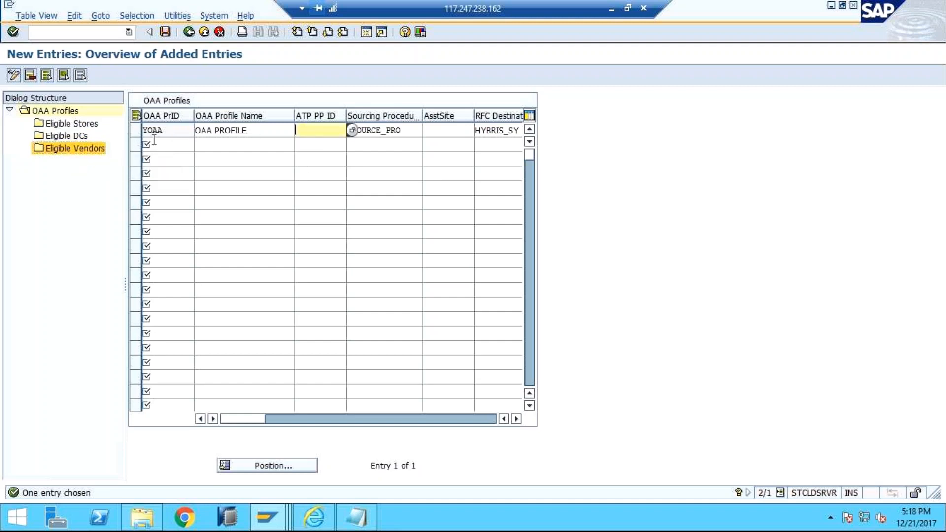
pyautogui.click(96, 125)
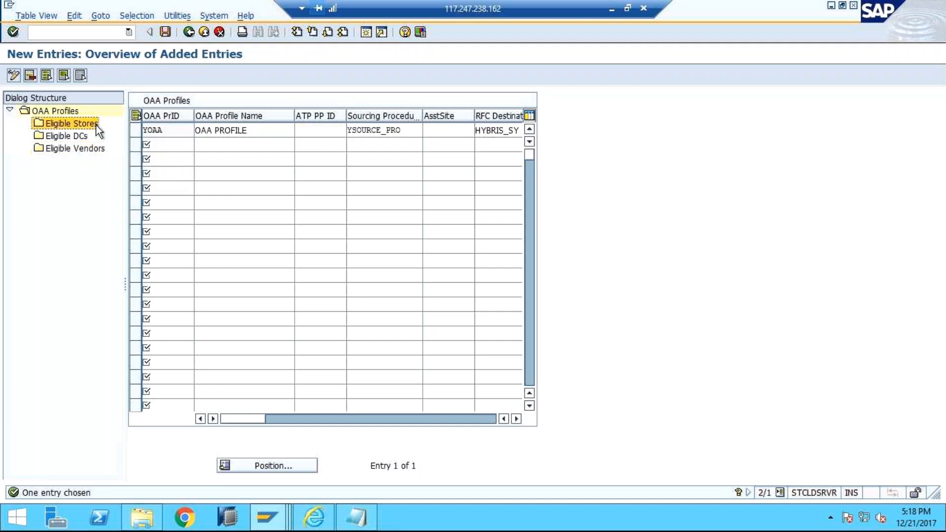
pyautogui.click(358, 421)
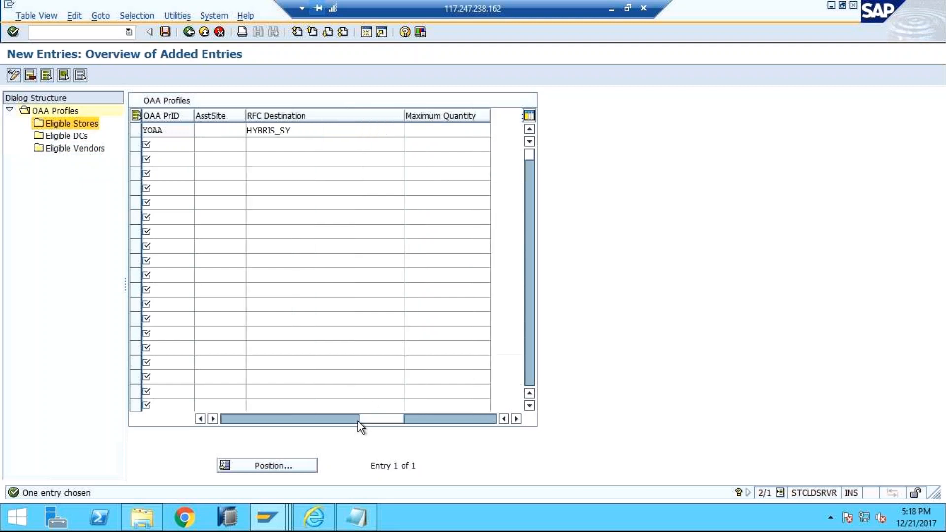
pyautogui.click(216, 131)
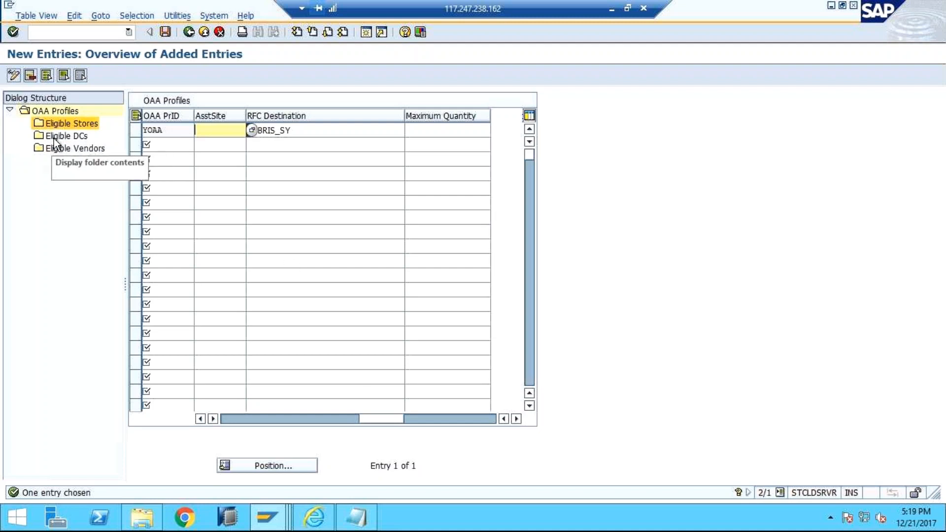
pyautogui.click(82, 137)
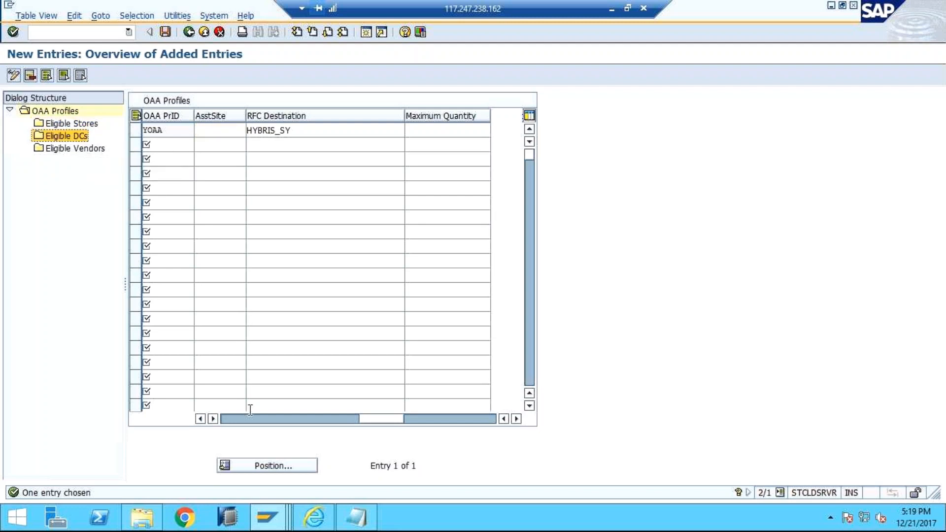
pyautogui.click(238, 419)
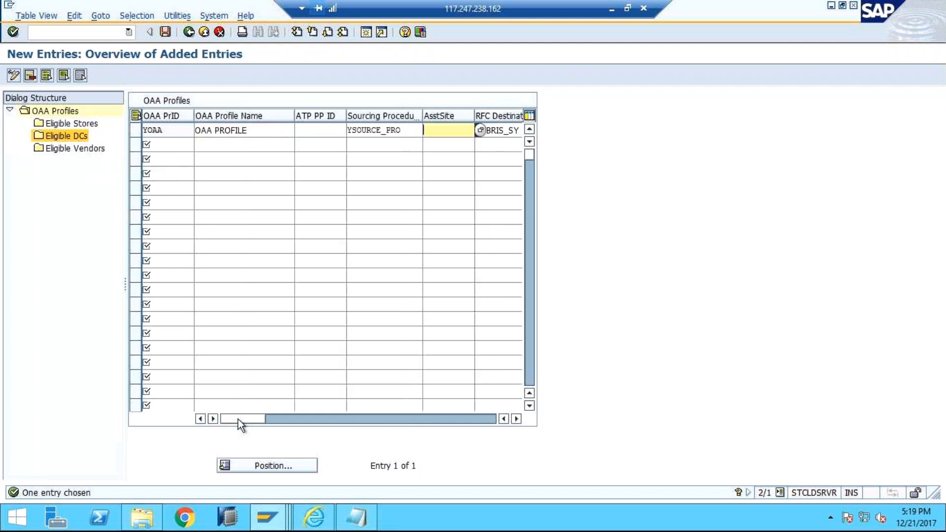
pyautogui.click(334, 134)
pyautogui.click(432, 131)
pyautogui.click(189, 33)
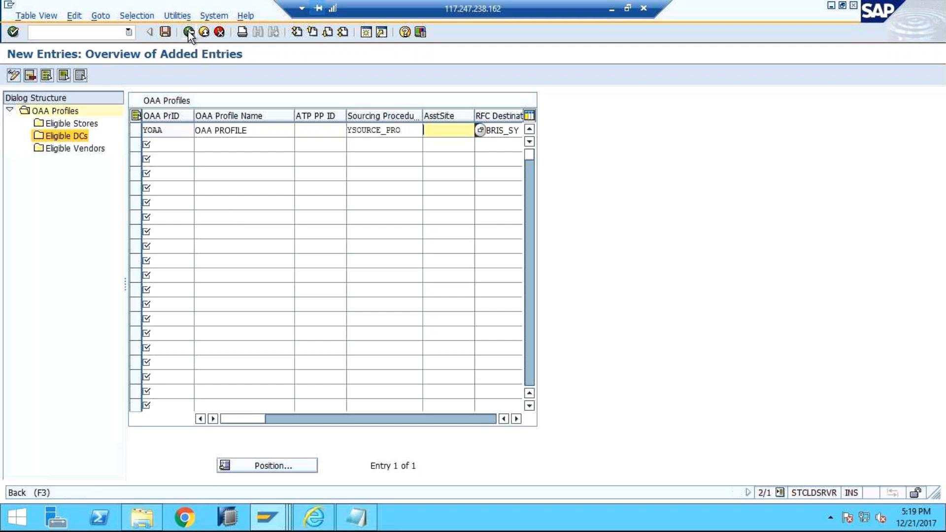
pyautogui.click(189, 32)
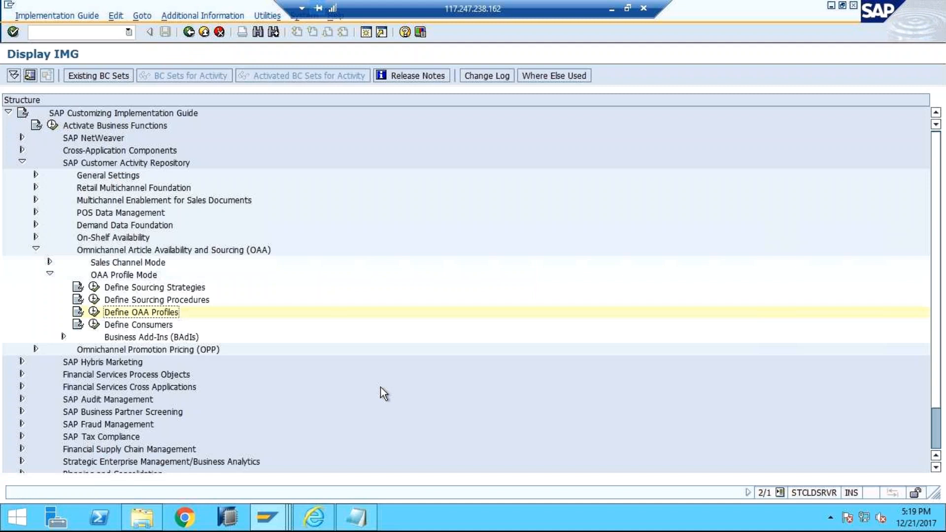
# Step: Start a new entry in the Define Consumers activity with consumer ID HYB_S and consumer name HYBRIS
pyautogui.click(94, 325)
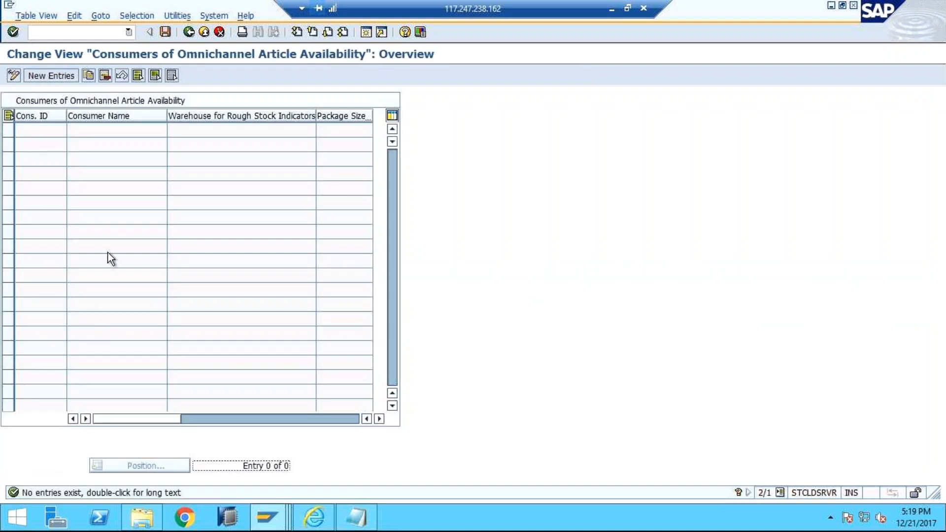
pyautogui.click(49, 77)
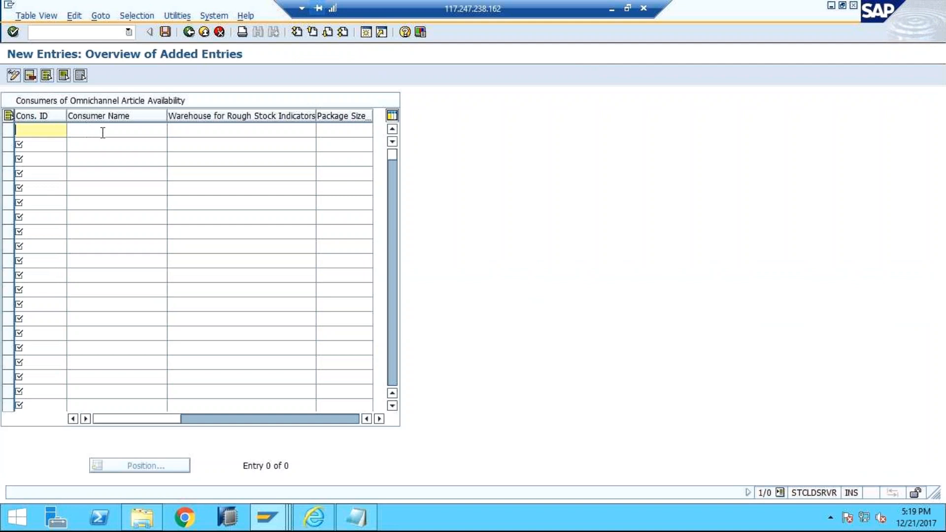
pyautogui.click(102, 132)
pyautogui.click(60, 131)
pyautogui.click(199, 418)
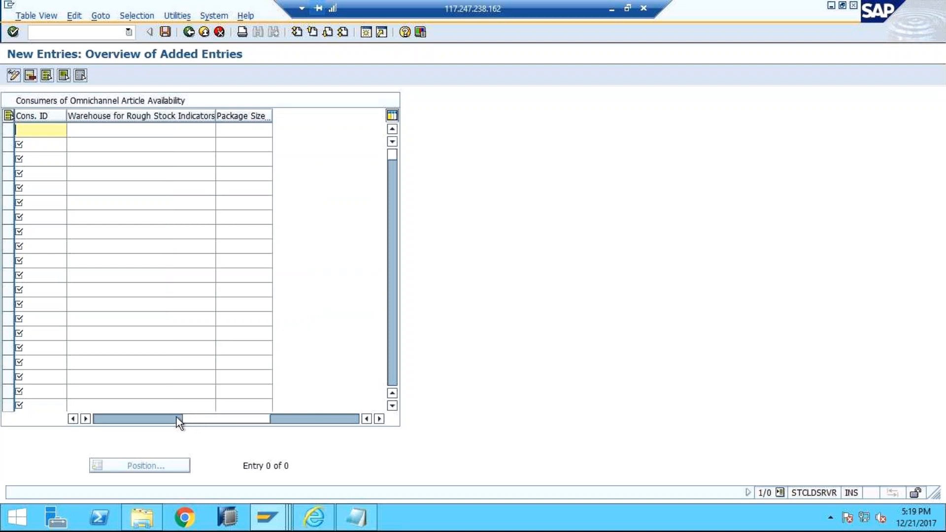
pyautogui.click(131, 418)
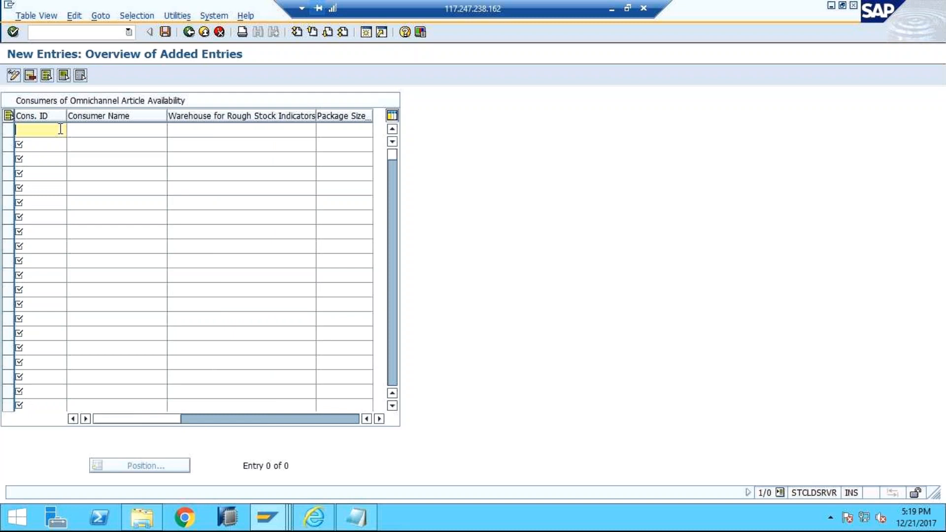
pyautogui.write('HYB_S')
pyautogui.press('Tab')
pyautogui.write('HYBRIS')
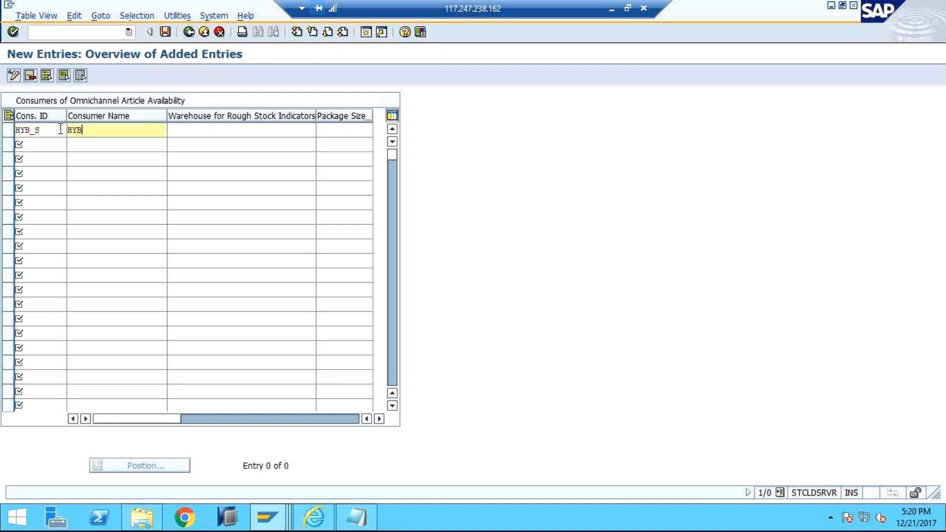
# Step: Set the HYB_S consumer's warehouse for rough stock indicators to X and its package size to 100
pyautogui.click(217, 132)
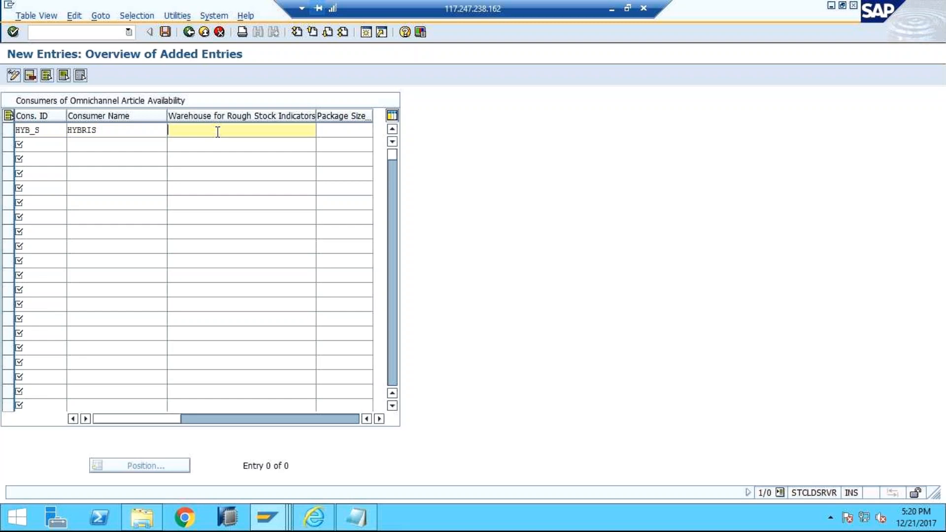
pyautogui.write('X')
pyautogui.moveTo(213, 130); pyautogui.dragTo(155, 129)
pyautogui.click(206, 419)
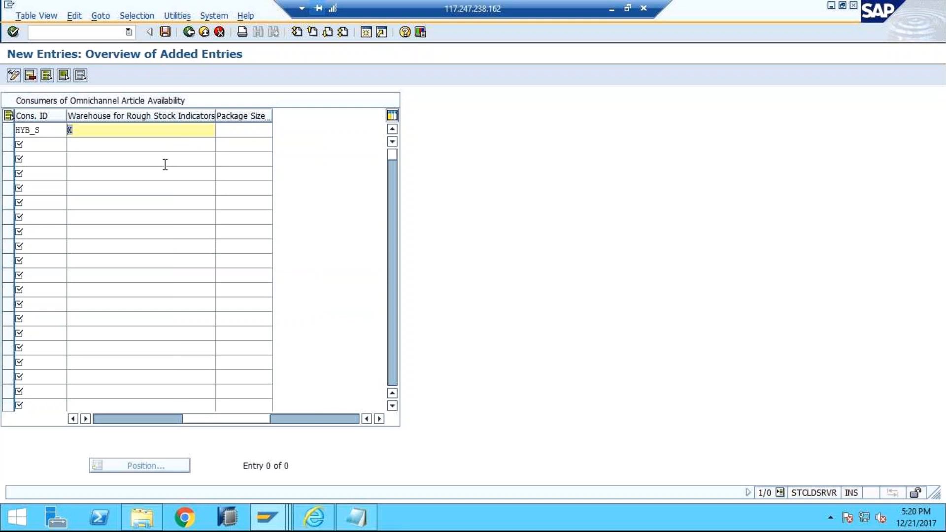
pyautogui.click(251, 134)
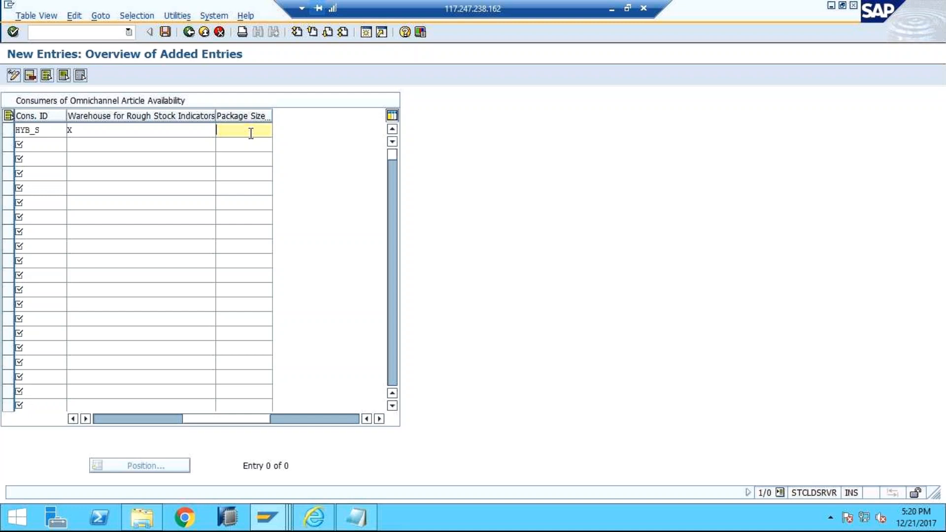
pyautogui.write('100')
# Step: Save the HYB_S consumer under customizing request CLDK900012 and return to the implementation guide
pyautogui.click(165, 32)
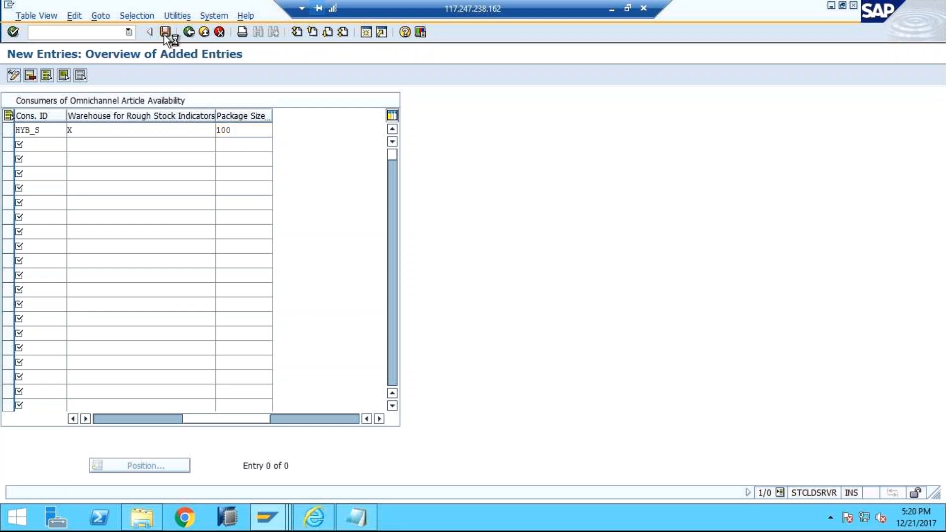
pyautogui.click(36, 218)
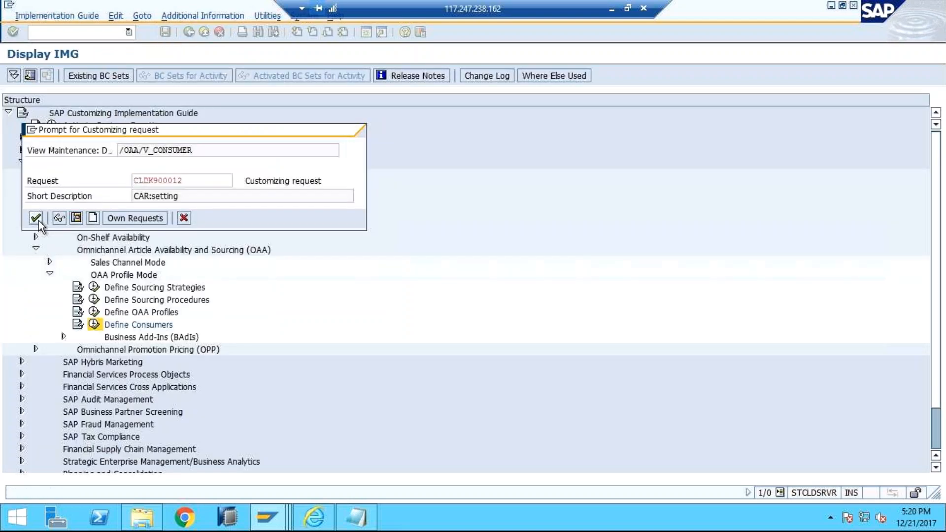
pyautogui.click(246, 132)
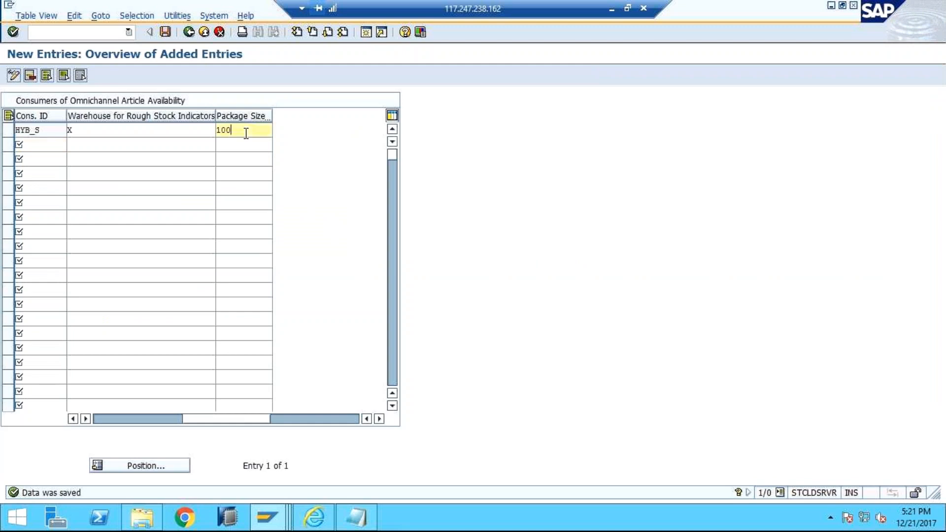
pyautogui.click(192, 33)
pyautogui.click(192, 34)
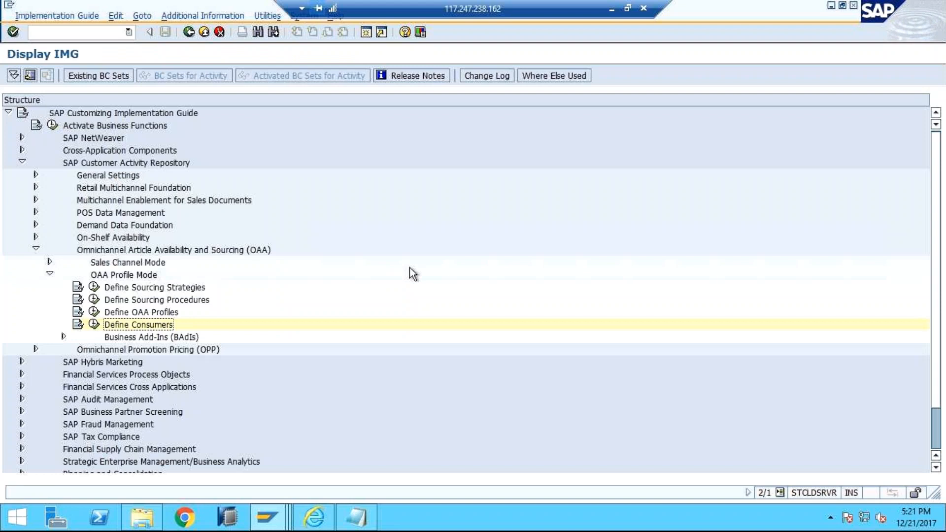
# Step: Reopen the consumer definitions to check the HYB_S entry and go back to the OAA node of the implementation guide
pyautogui.click(114, 351)
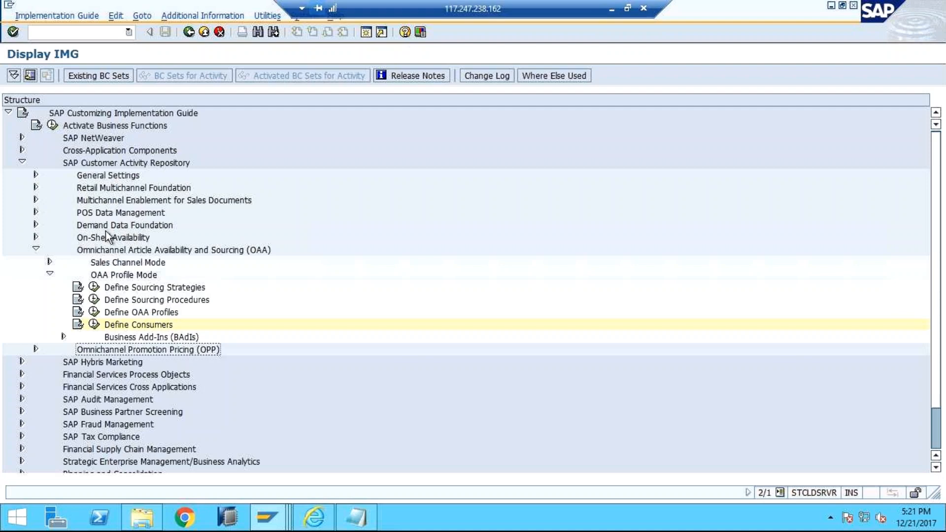
pyautogui.click(94, 326)
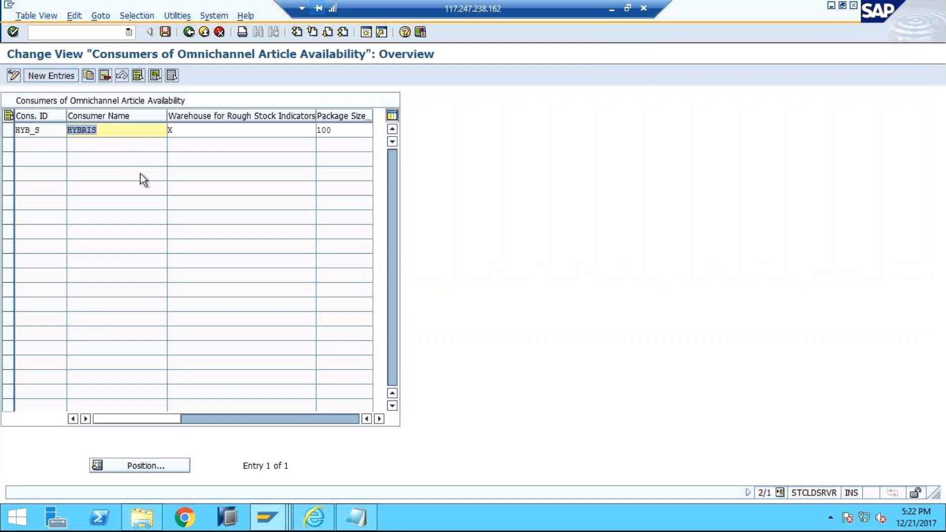
pyautogui.click(189, 32)
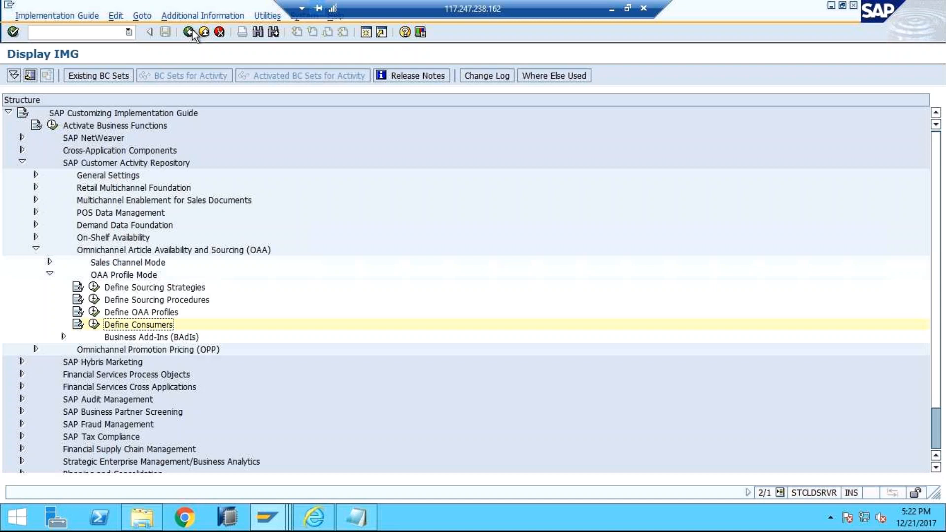
pyautogui.click(220, 251)
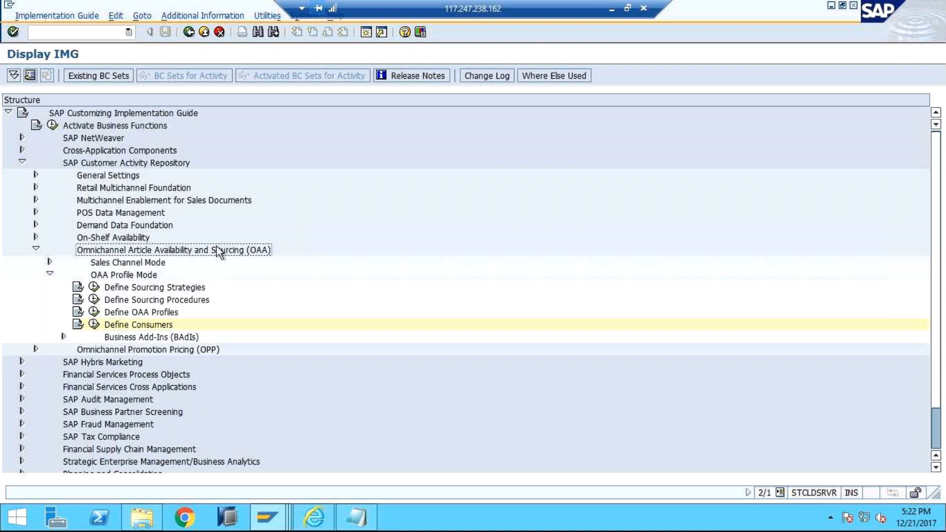
pyautogui.click(200, 351)
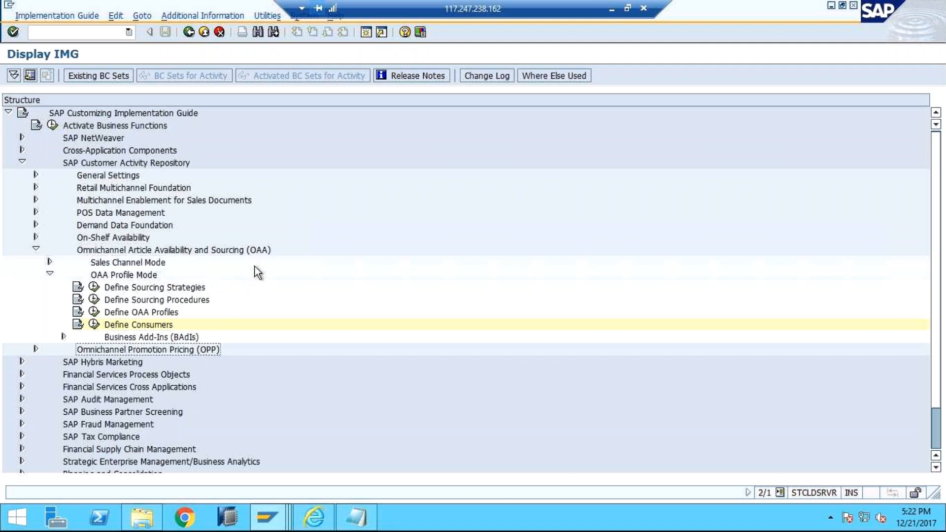
pyautogui.click(261, 254)
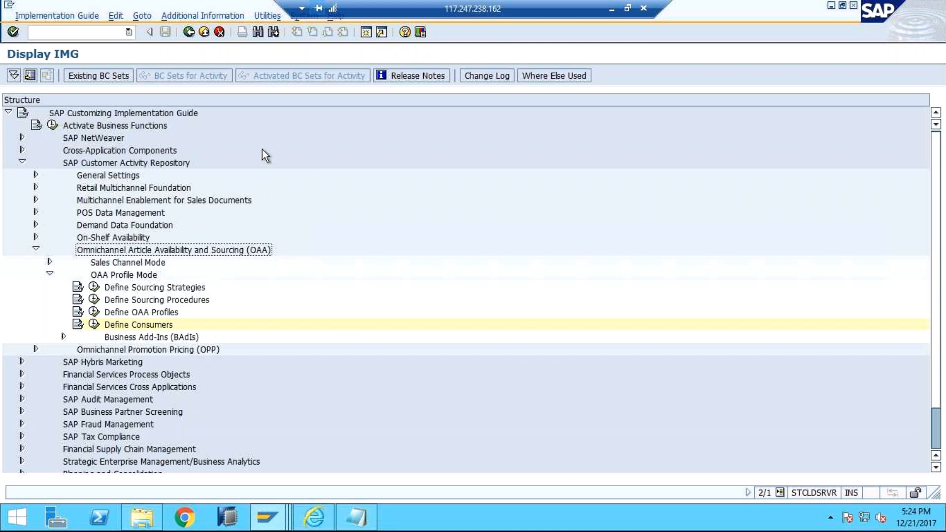
# Step: Leave the implementation guide and open the ABAP Editor with transaction /NSE38
pyautogui.click(98, 33)
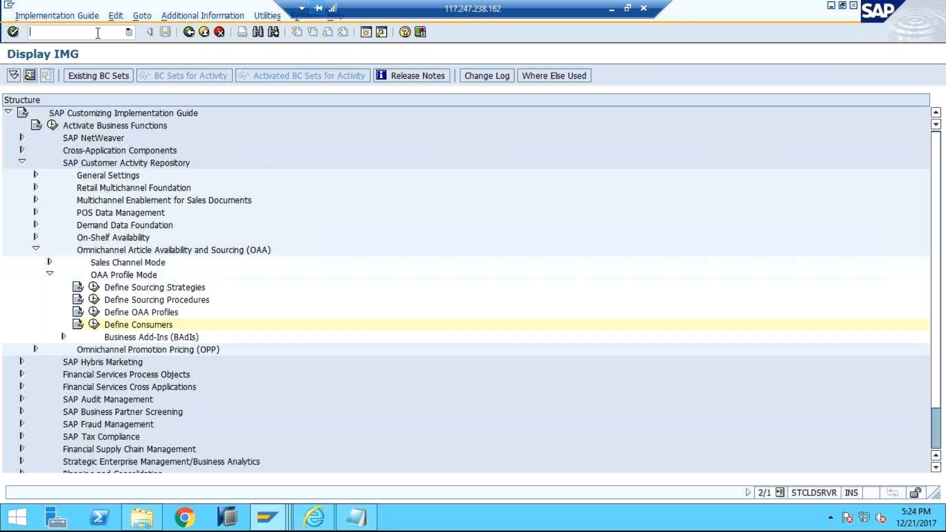
pyautogui.write('/SE38')
pyautogui.press('BackSpace')
pyautogui.press('BackSpace')
pyautogui.press('BackSpace')
pyautogui.press('BackSpace')
pyautogui.write('NSE38')
pyautogui.press('Return')
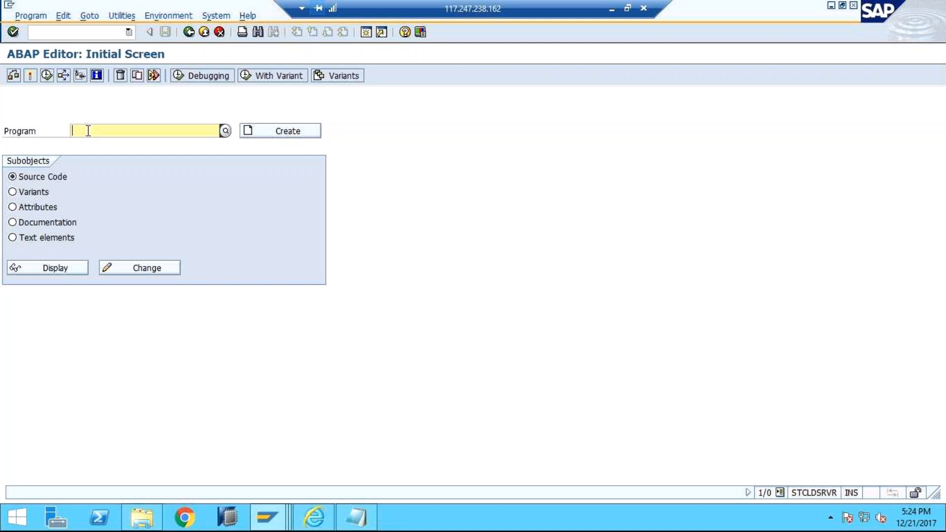
# Step: Look up programs beginning with /CAR/ and choose /CAR/ACTIVATE_HANA_CONTENT as the program
pyautogui.write('/')
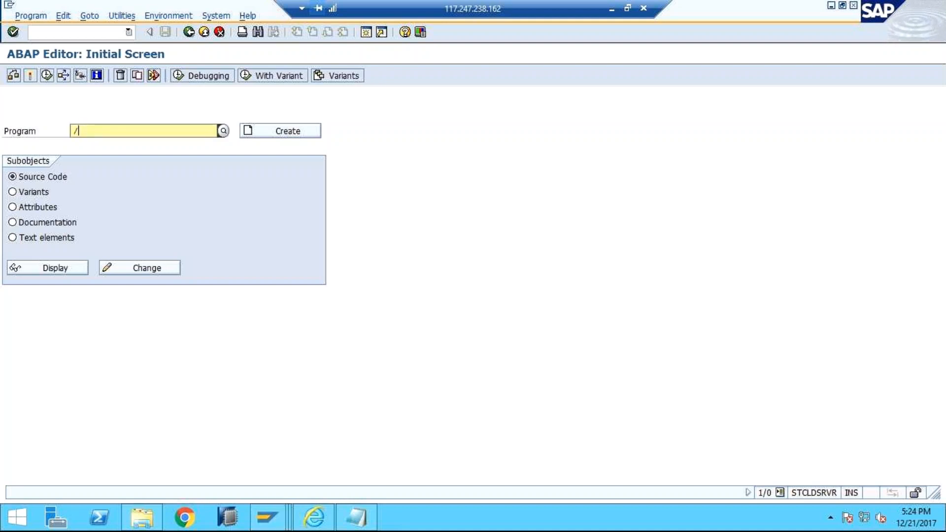
pyautogui.write('CAR/')
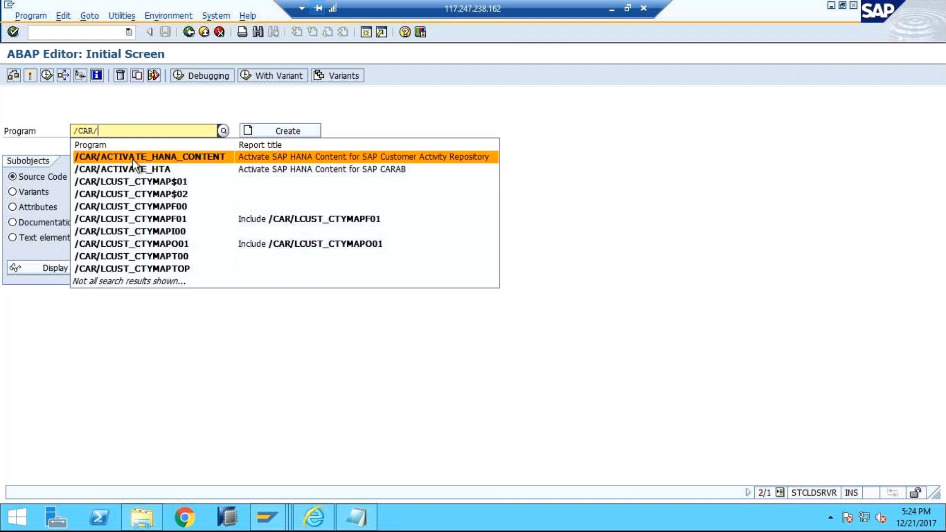
pyautogui.click(302, 157)
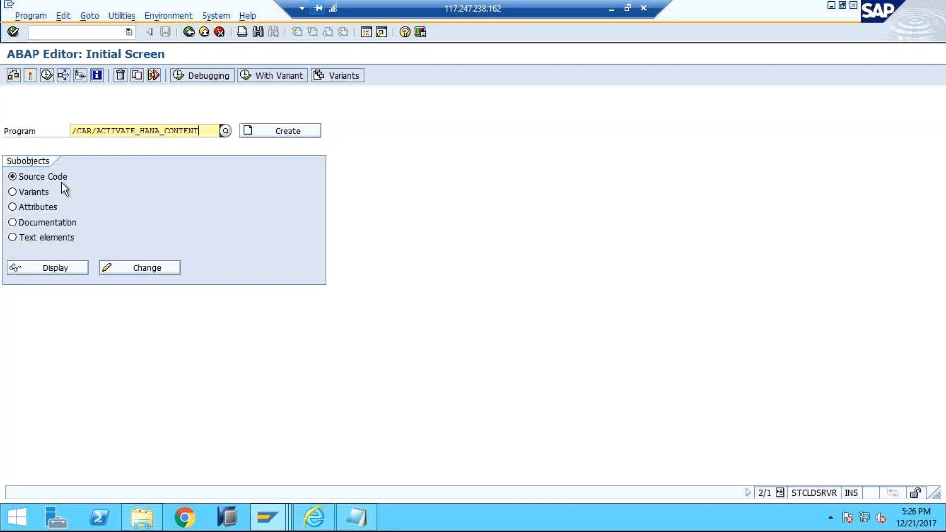
# Step: Switch to WinRAR to look over the training documents in Global_doc.zip and return to the remote desktop session
pyautogui.click(613, 8)
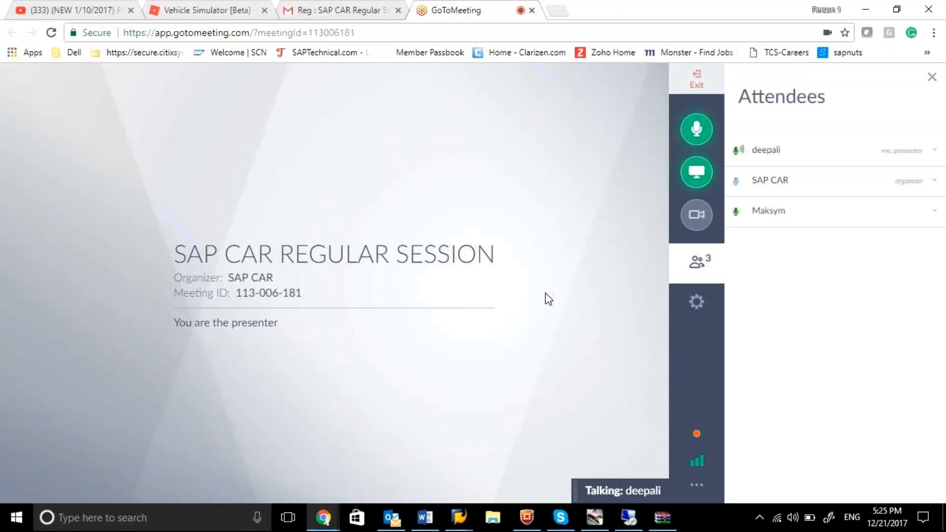
pyautogui.click(673, 517)
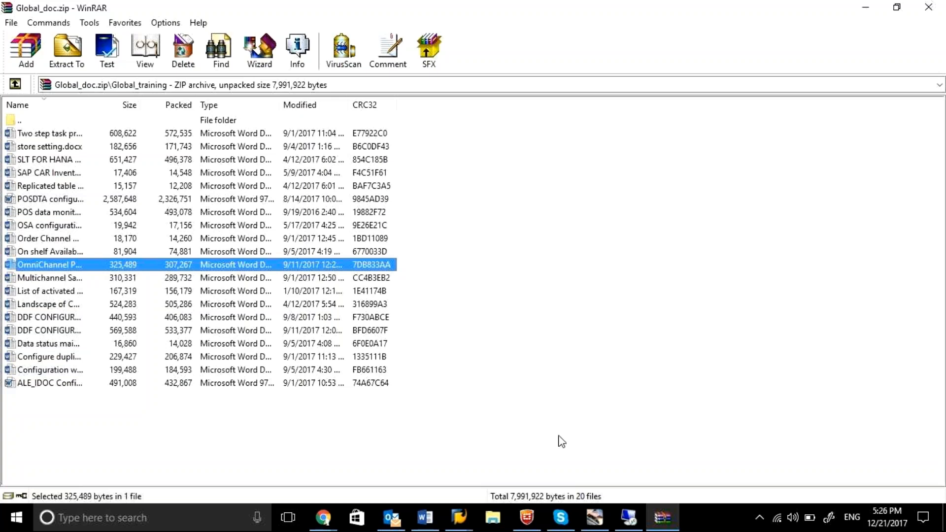
pyautogui.click(629, 526)
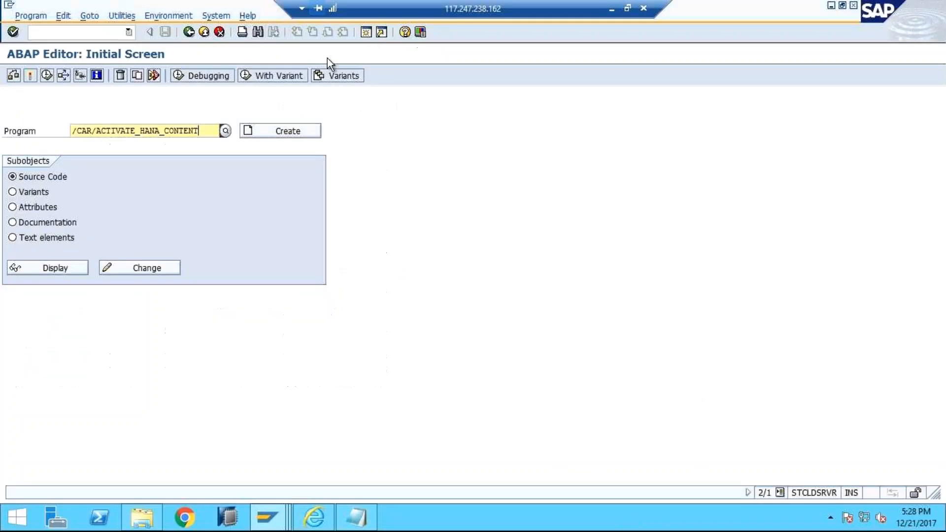
# Step: From the SAP Easy Access session, open the implementation guide with transaction SPRO and select On-Shelf Availability under SAP Customer Activity Repository
pyautogui.click(265, 518)
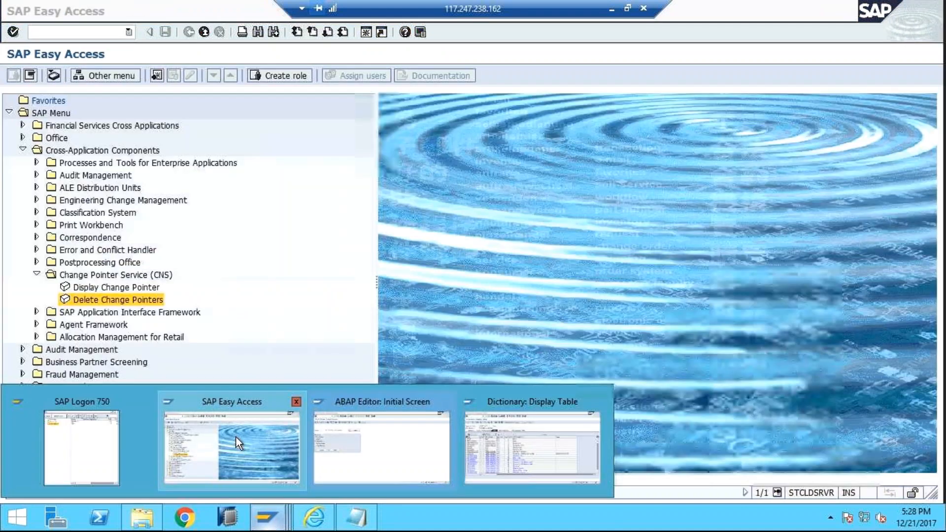
pyautogui.click(236, 436)
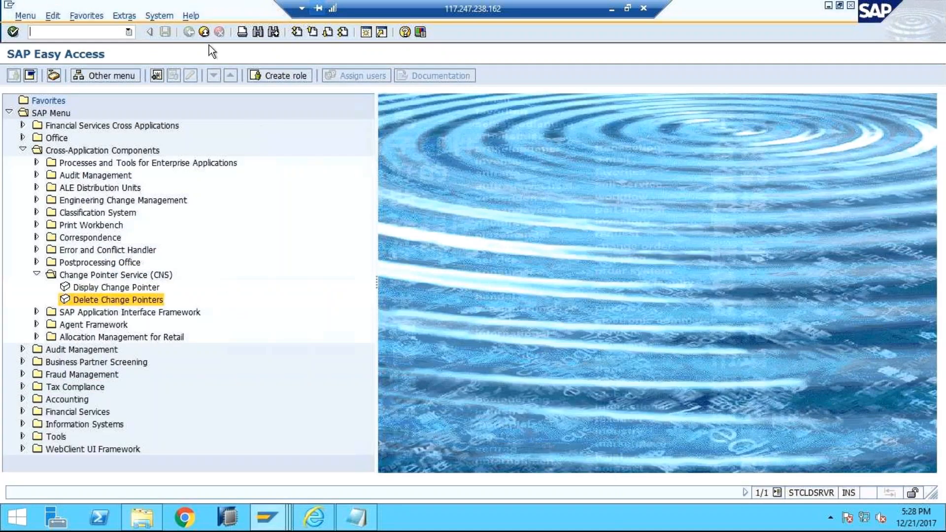
pyautogui.click(129, 33)
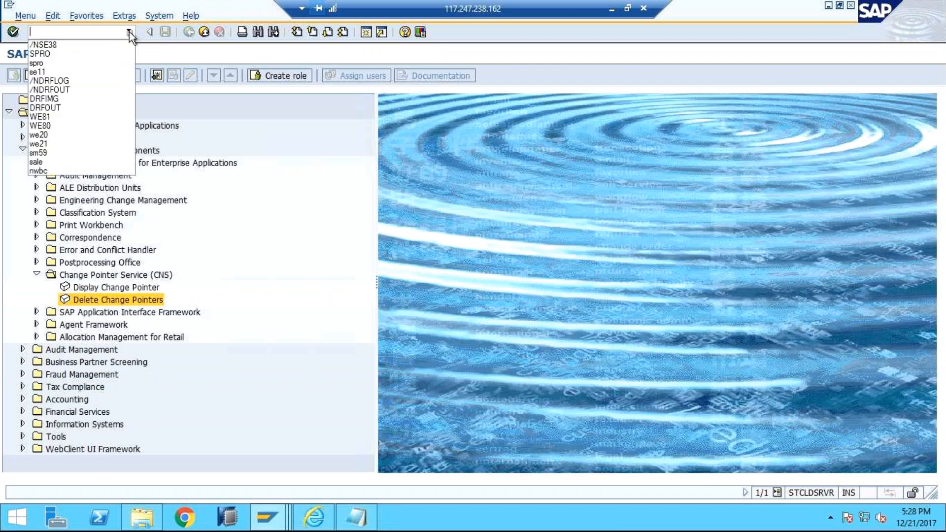
pyautogui.click(119, 56)
pyautogui.press('Return')
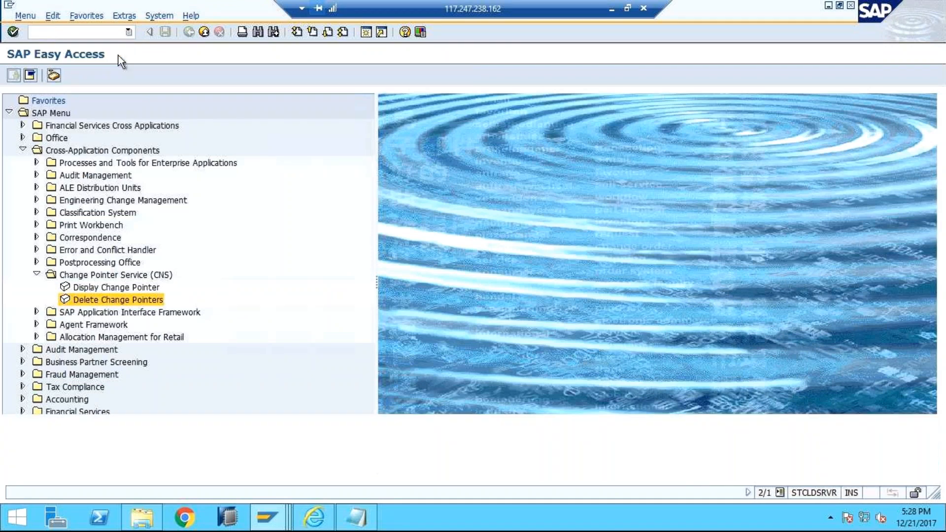
pyautogui.click(88, 81)
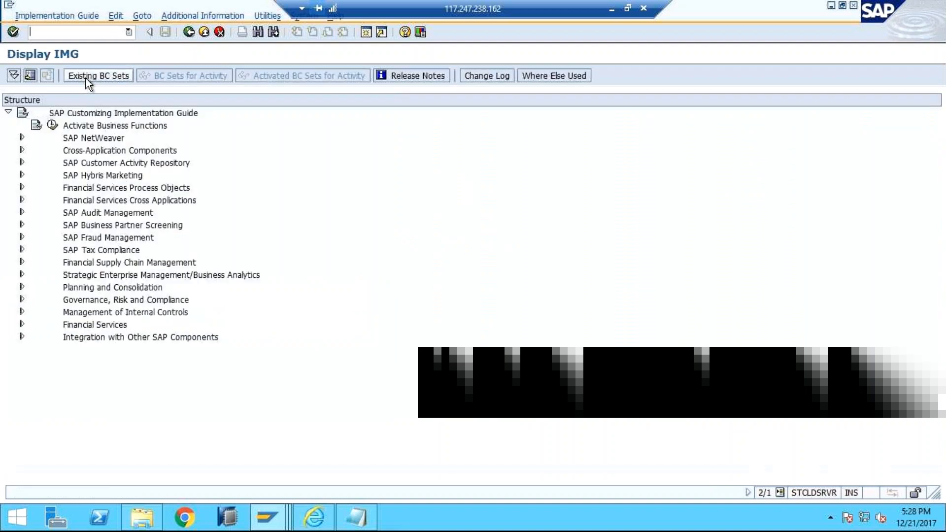
pyautogui.click(22, 163)
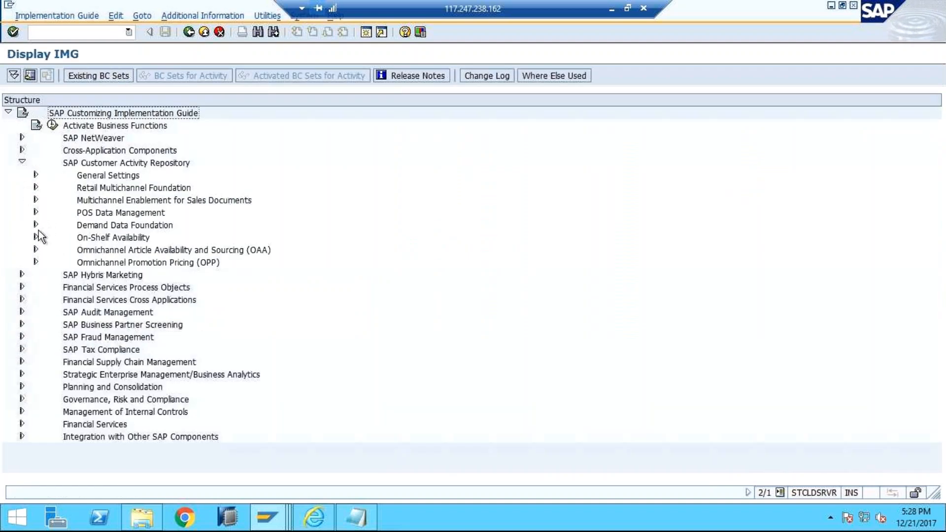
pyautogui.click(104, 240)
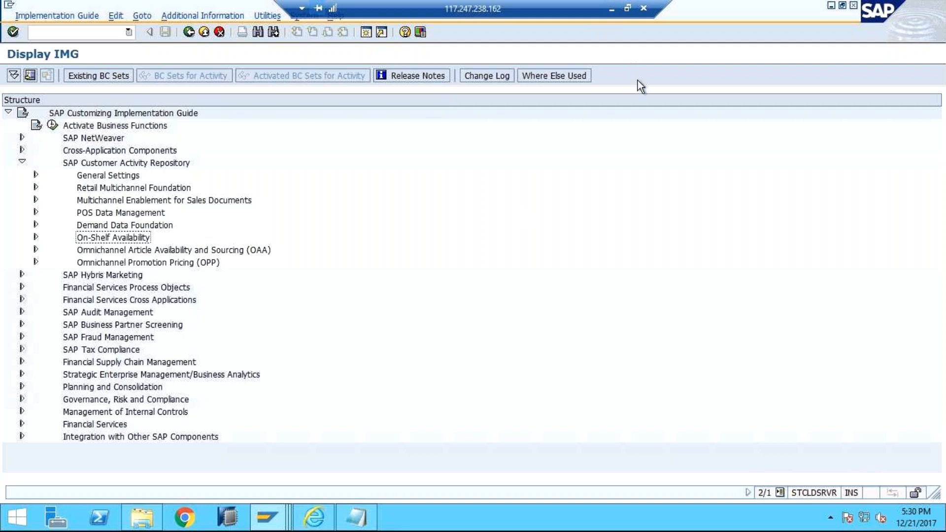
# Step: Leave the remote desktop, switch to the GoToMeeting window in Chrome and exit the meeting
pyautogui.click(612, 11)
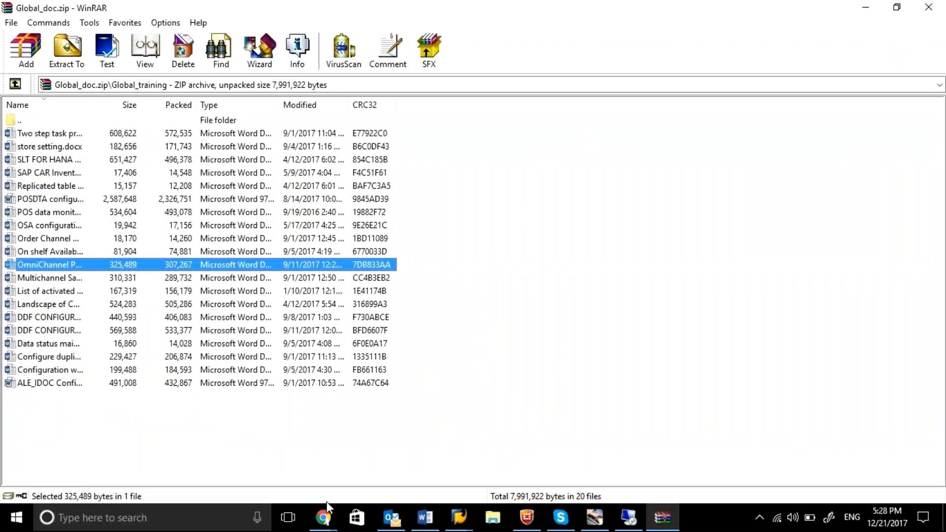
pyautogui.click(324, 517)
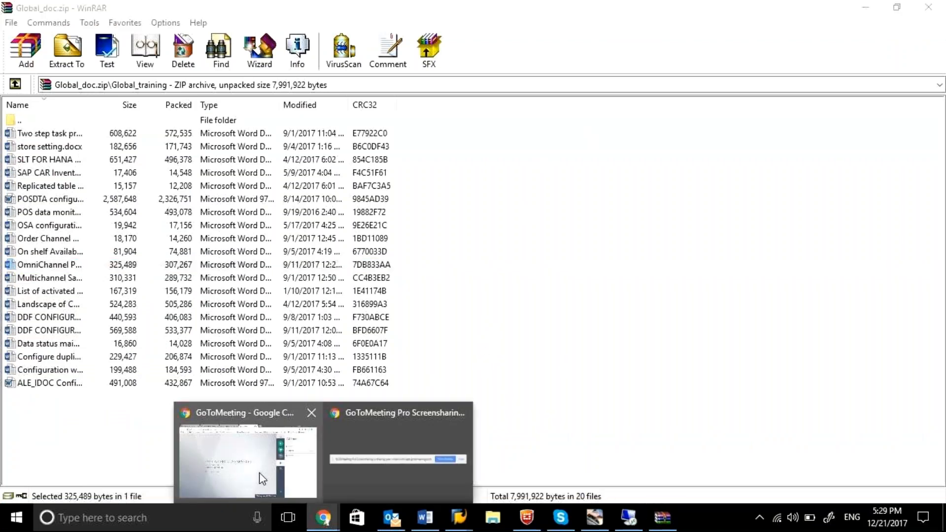
pyautogui.click(259, 473)
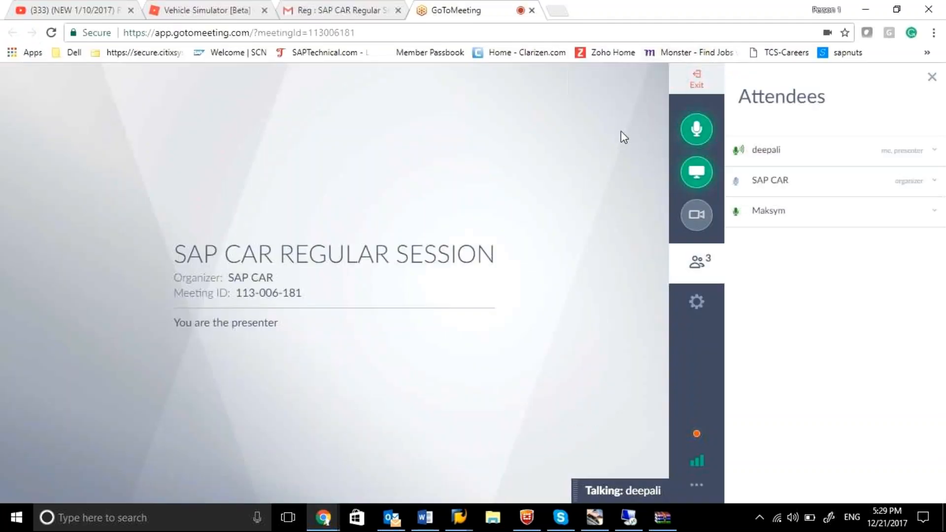
pyautogui.click(697, 85)
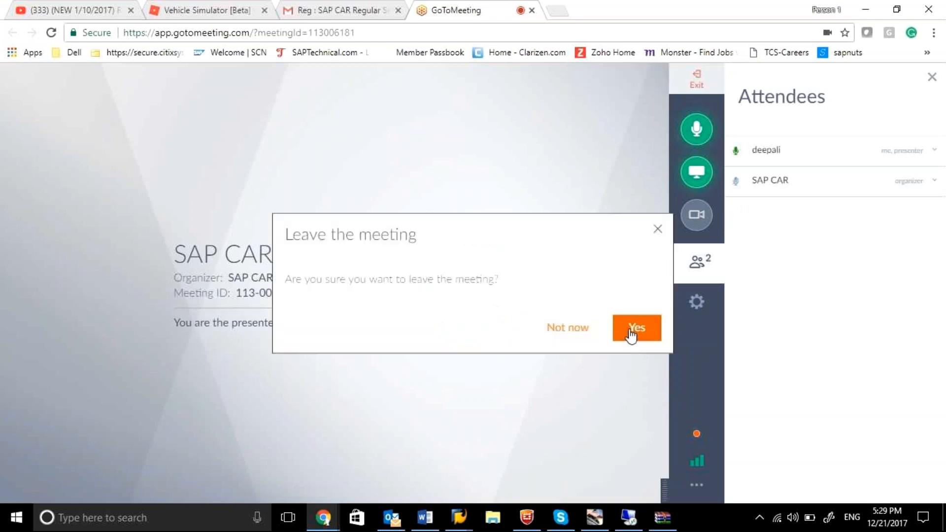